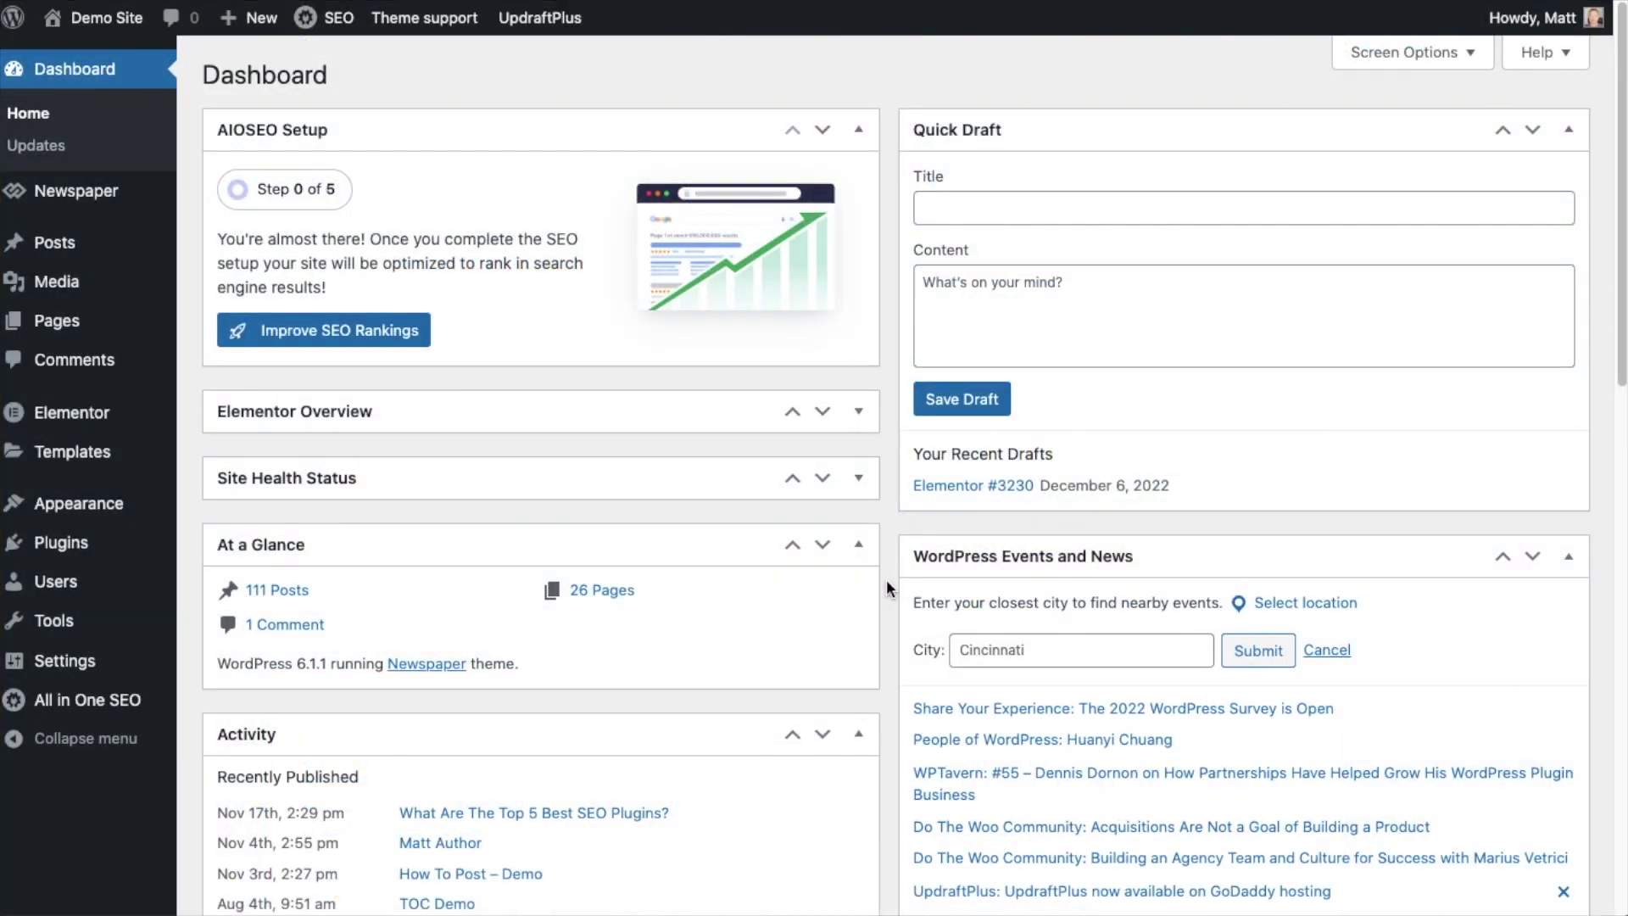
# Go to All in One SEO's Social Networks settings page from the admin sidebar
pyautogui.moveTo(82, 703)
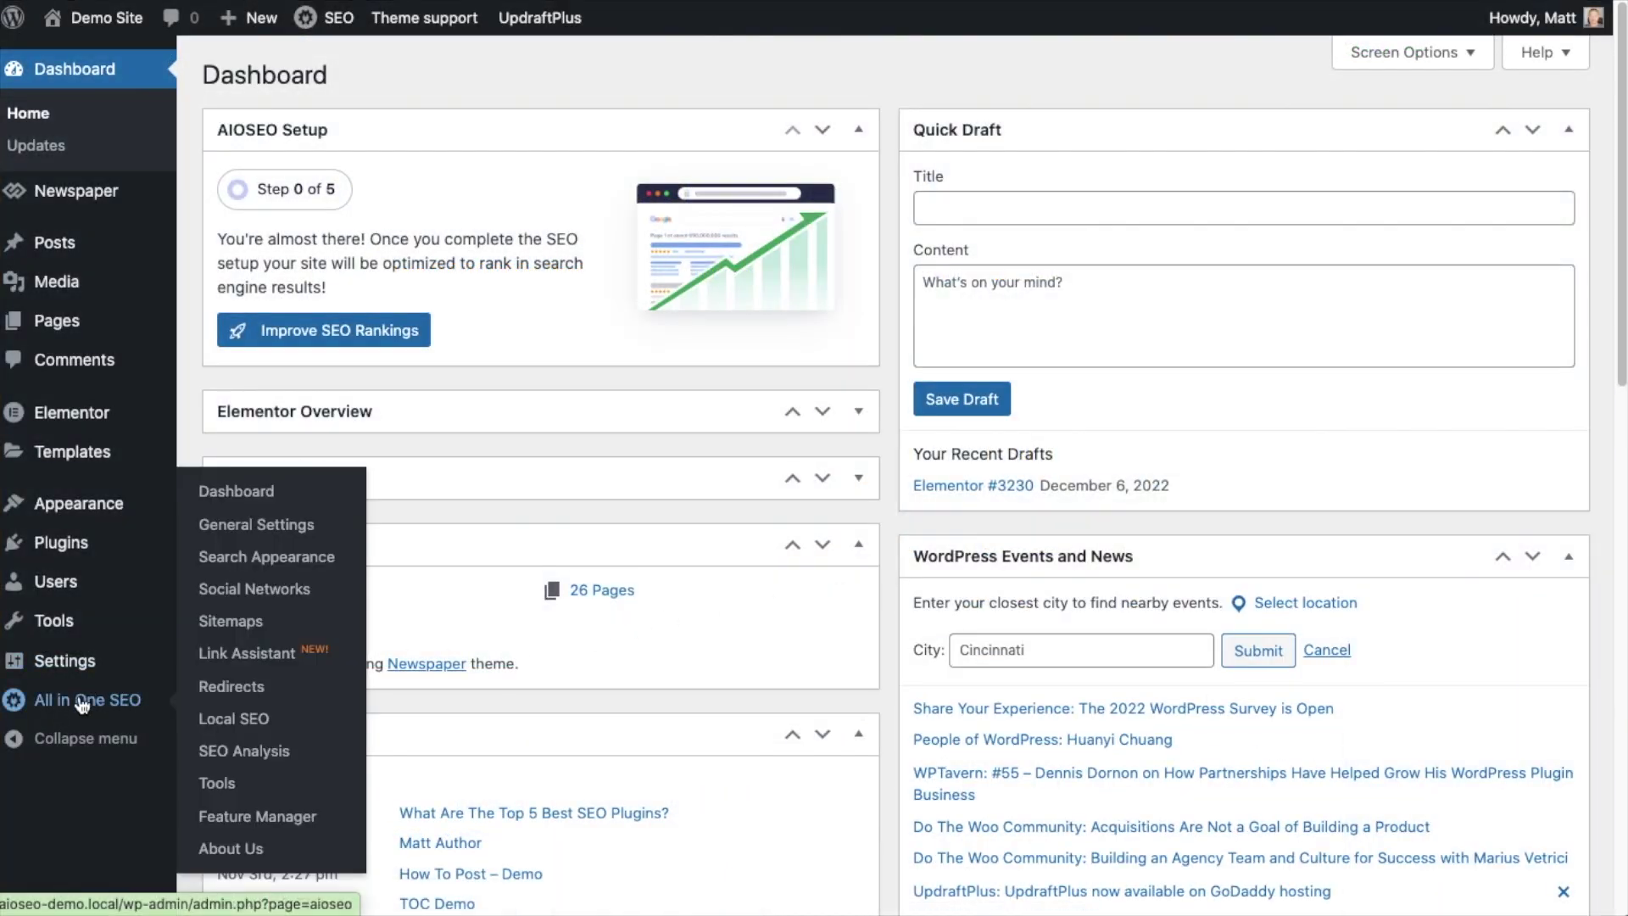
pyautogui.click(284, 592)
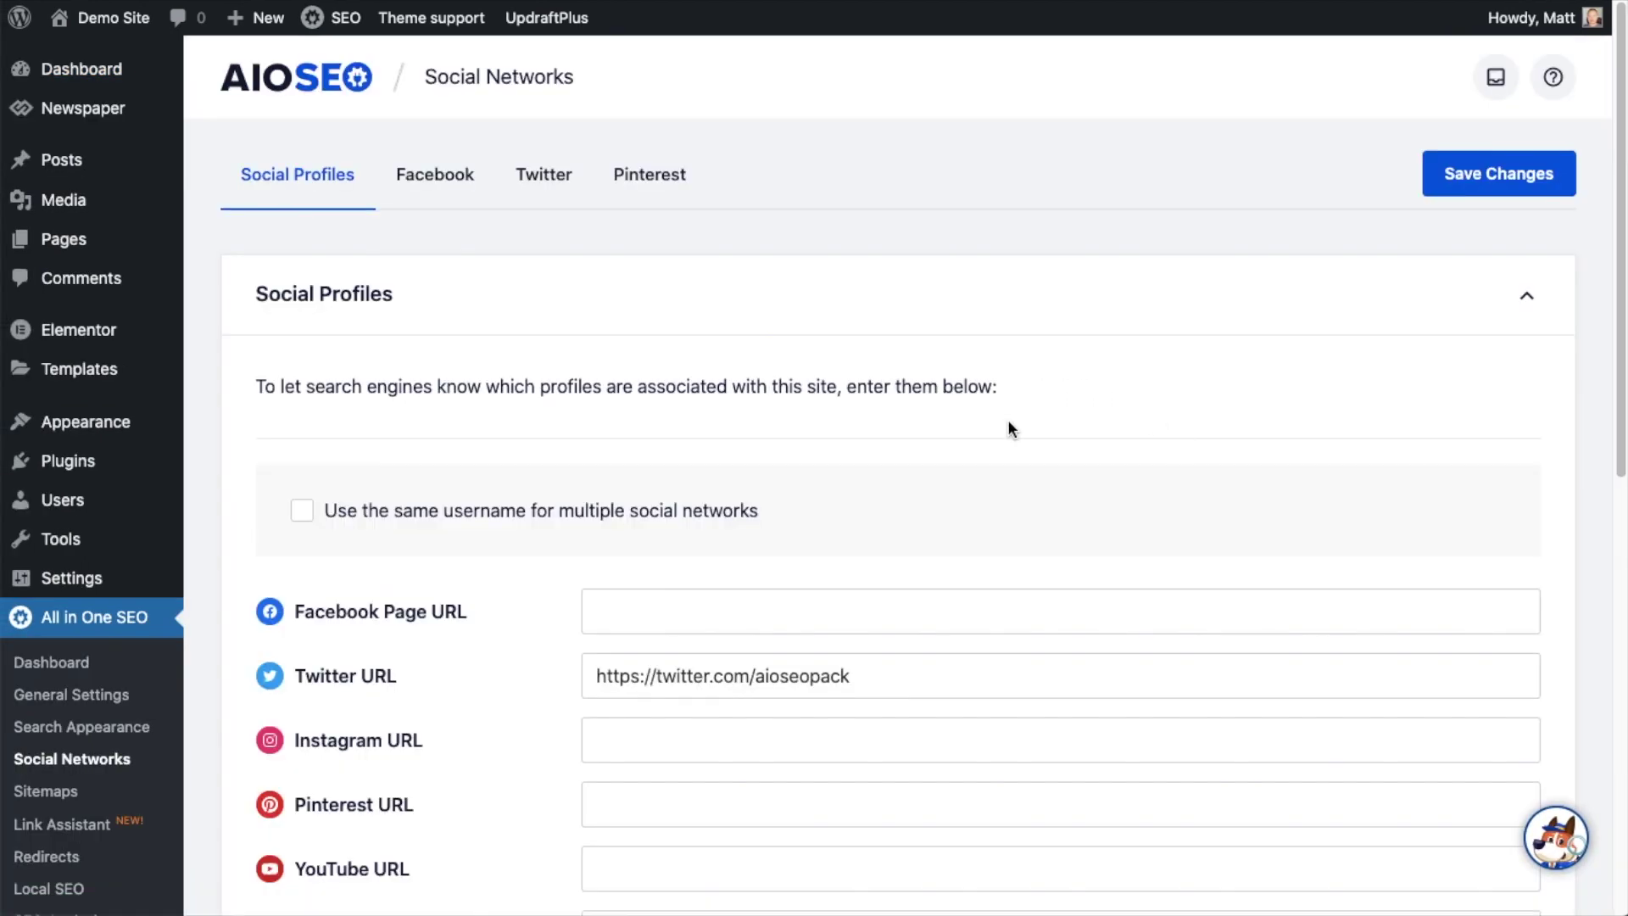
pyautogui.scroll(-5, 1009, 404)
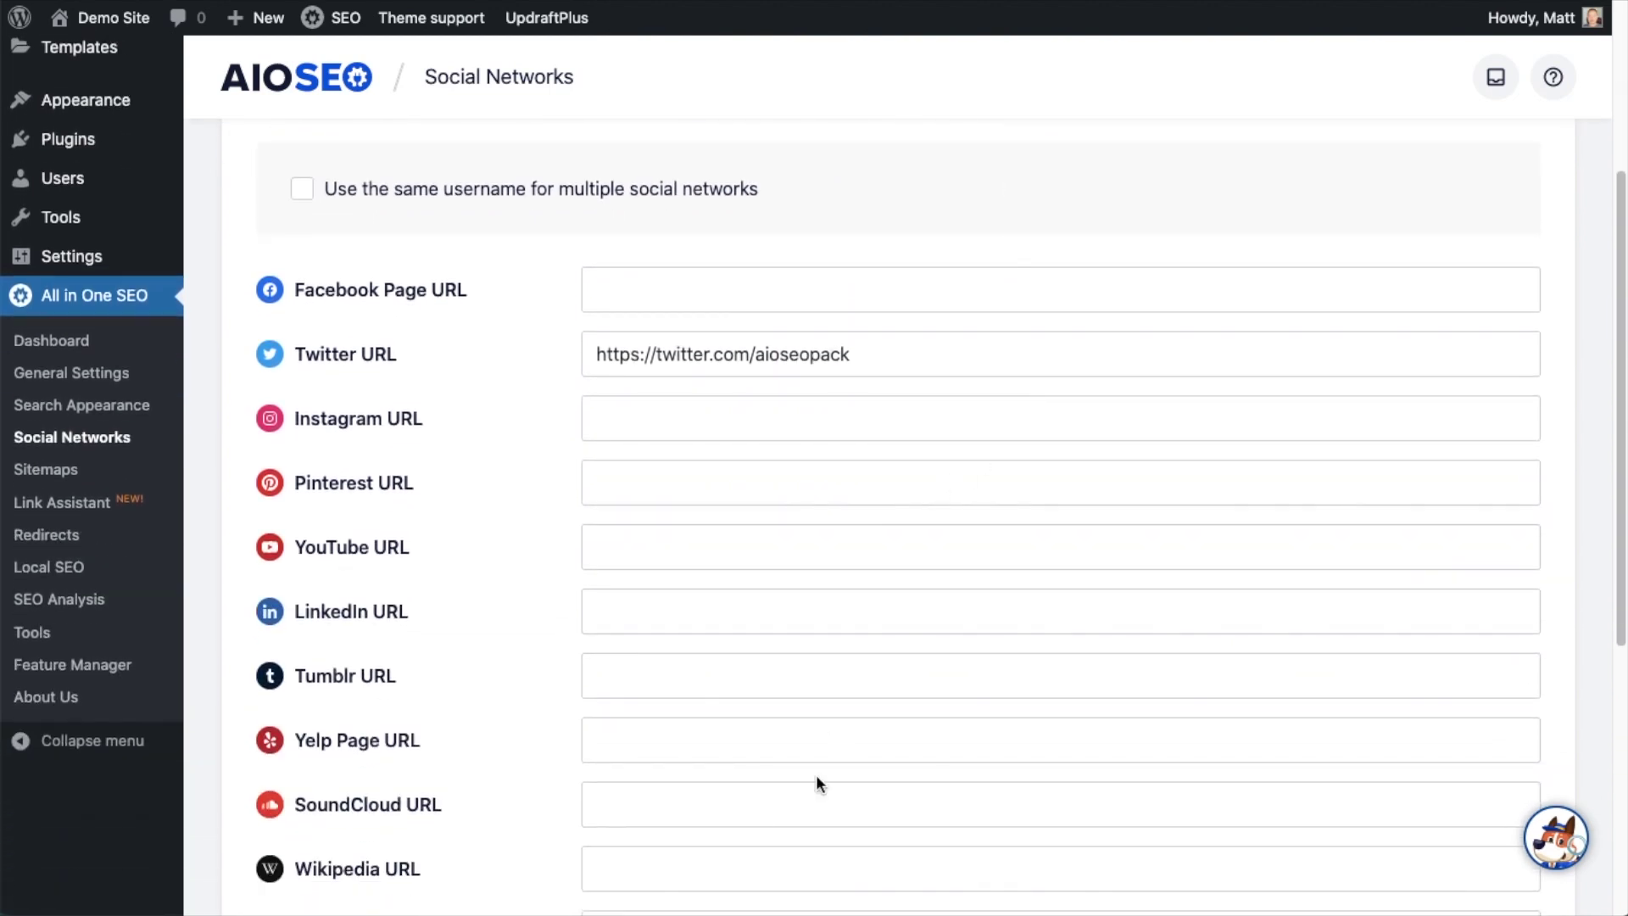
pyautogui.click(702, 297)
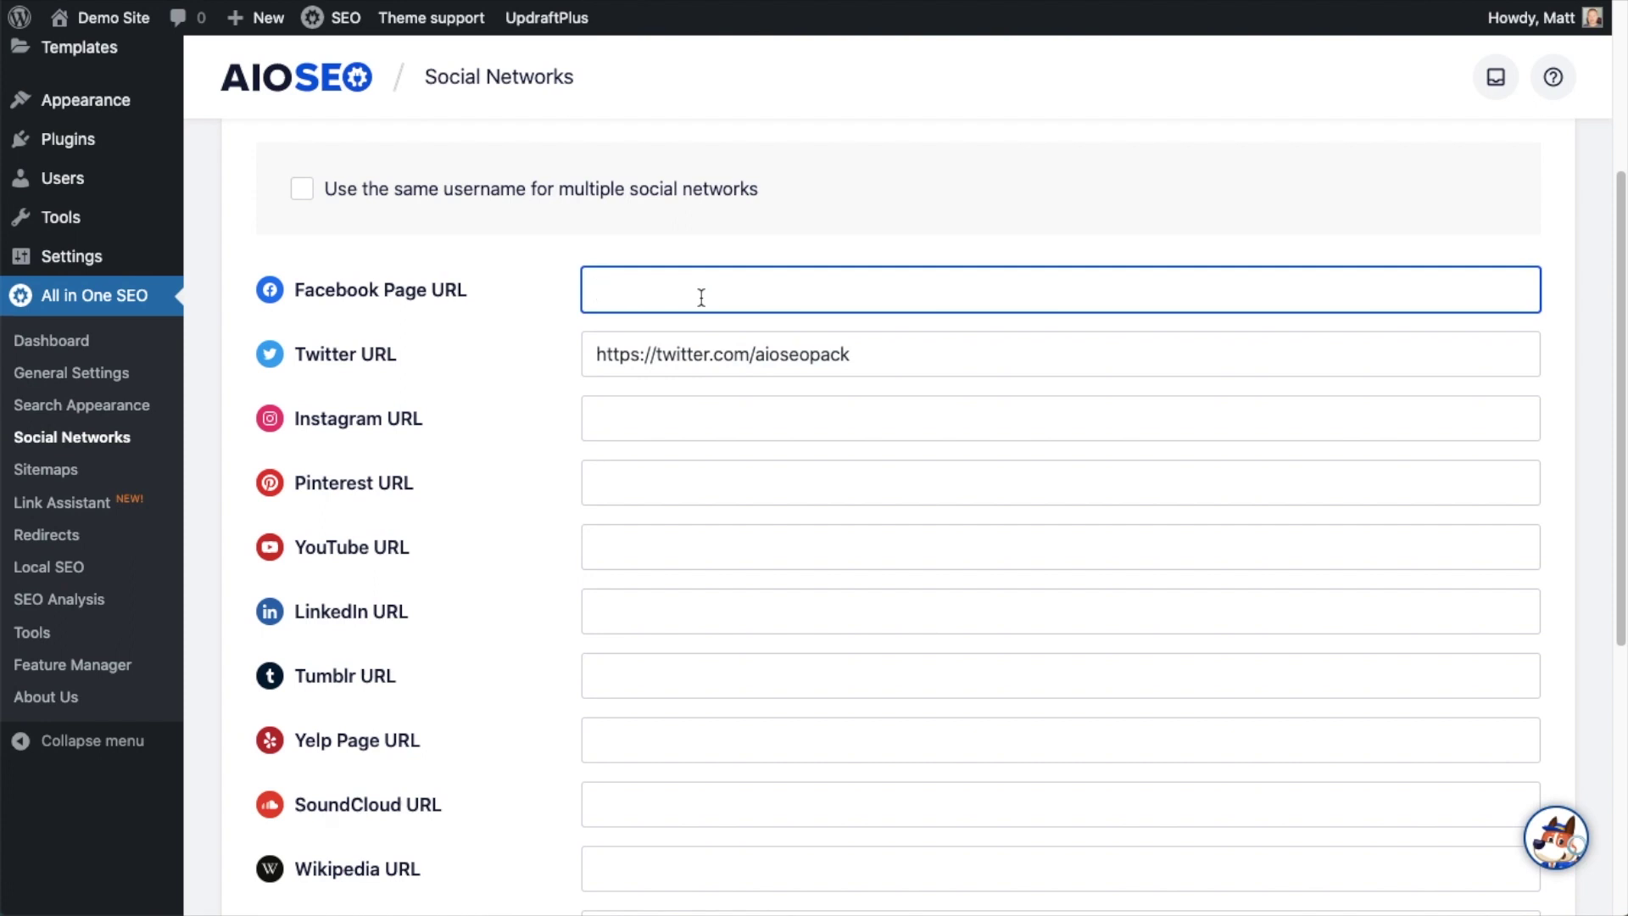
pyautogui.write('https://facebook.com/aioseopack')
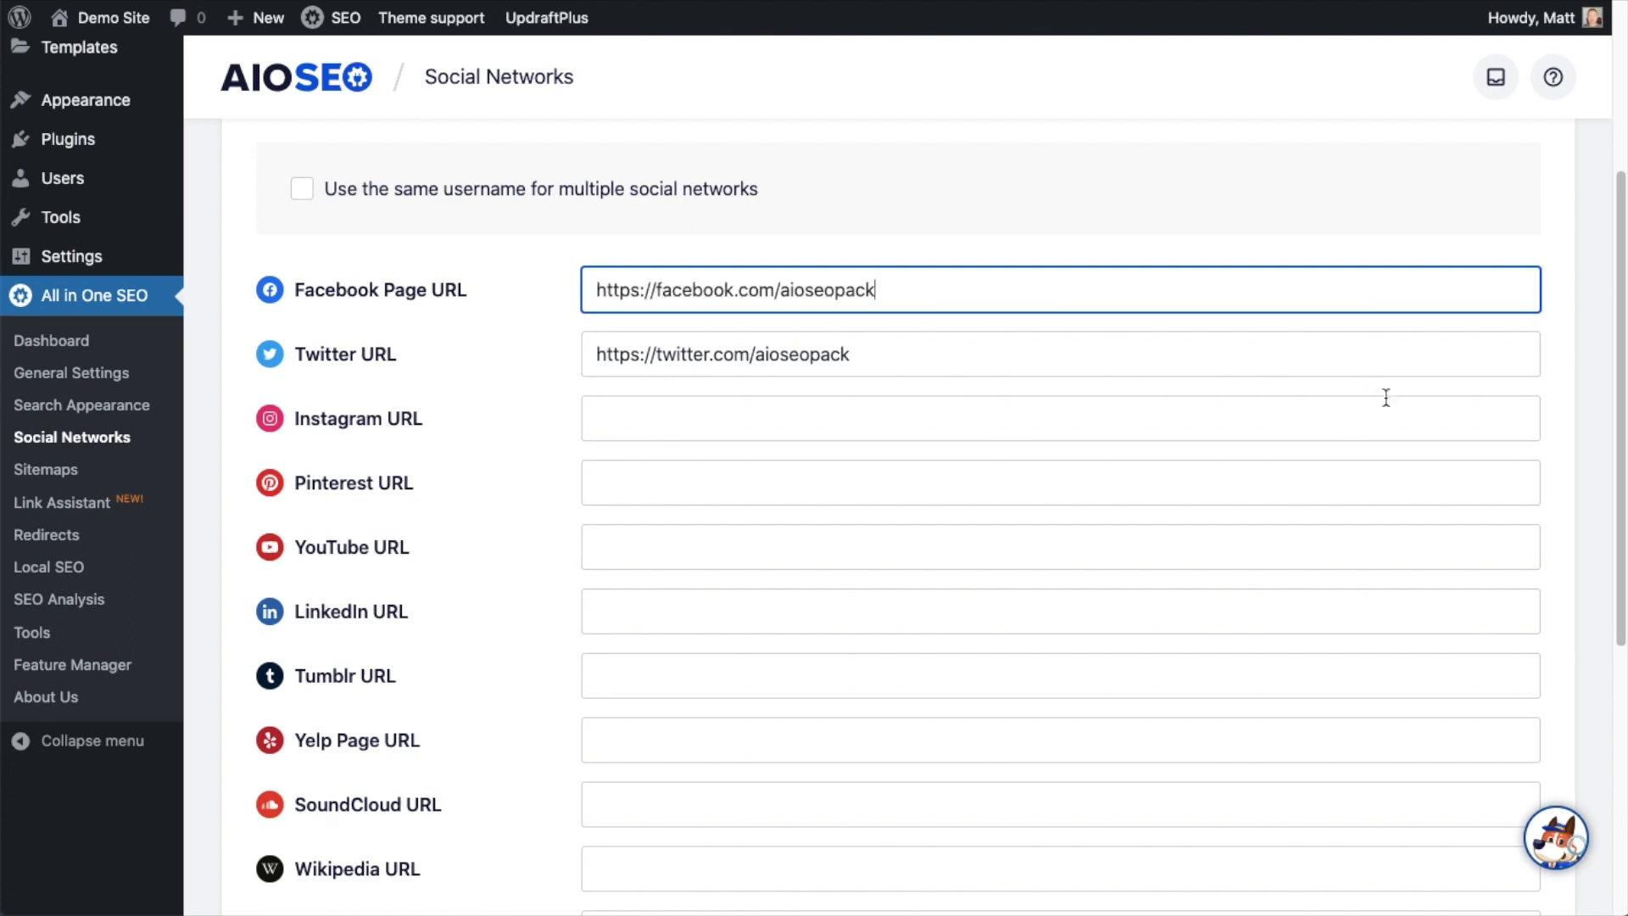
pyautogui.scroll(-6, 1489, 404)
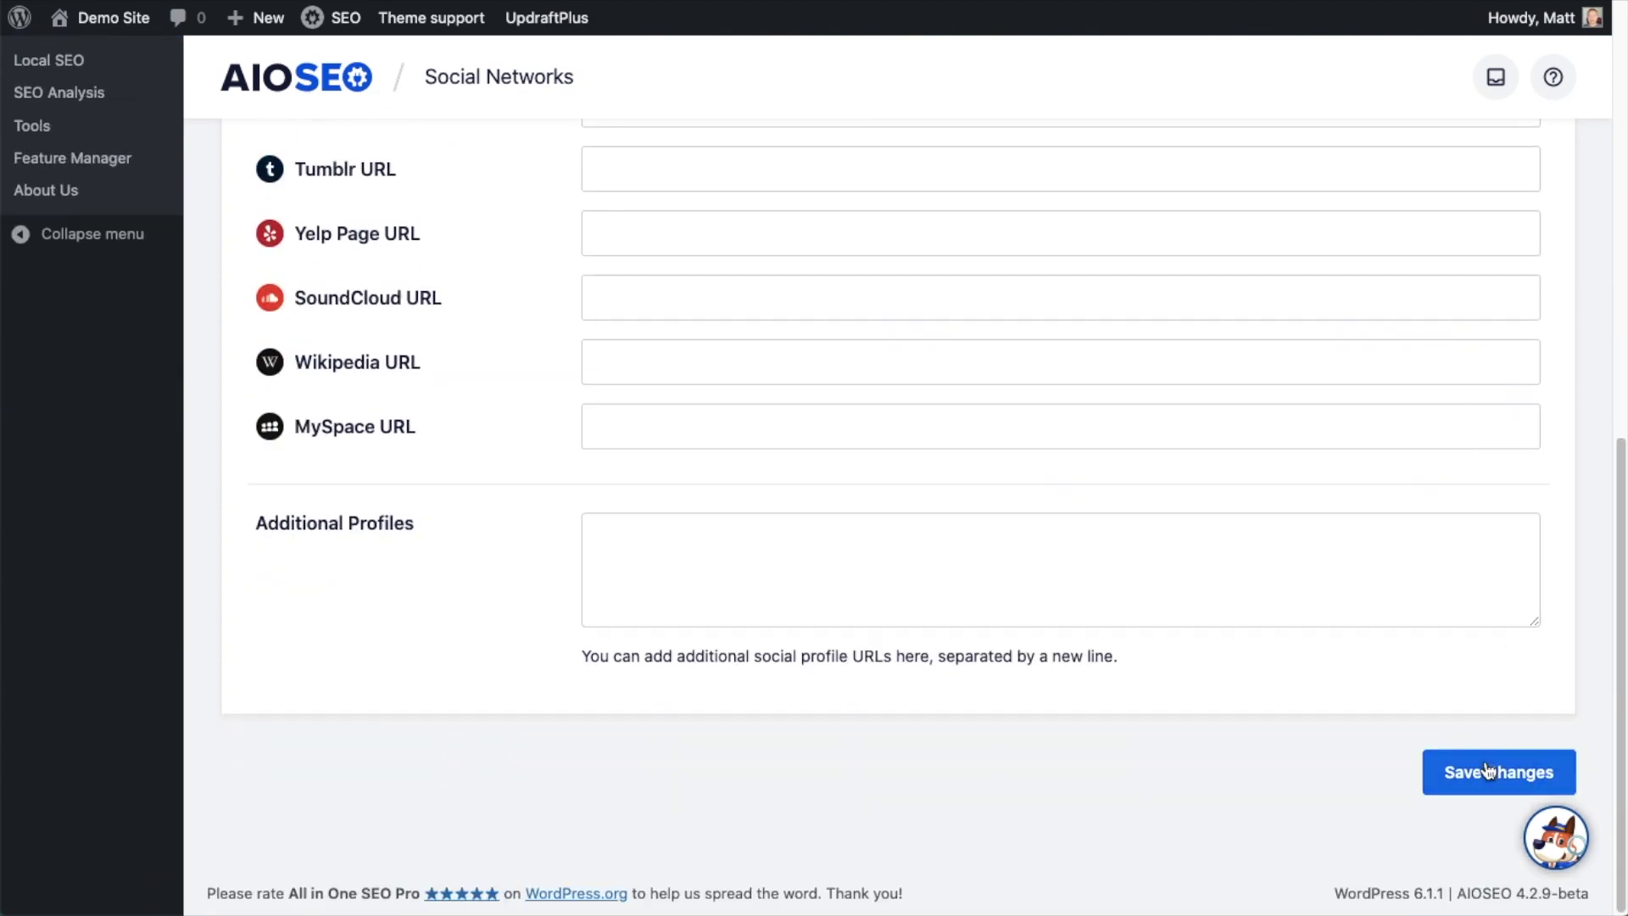
pyautogui.click(1486, 773)
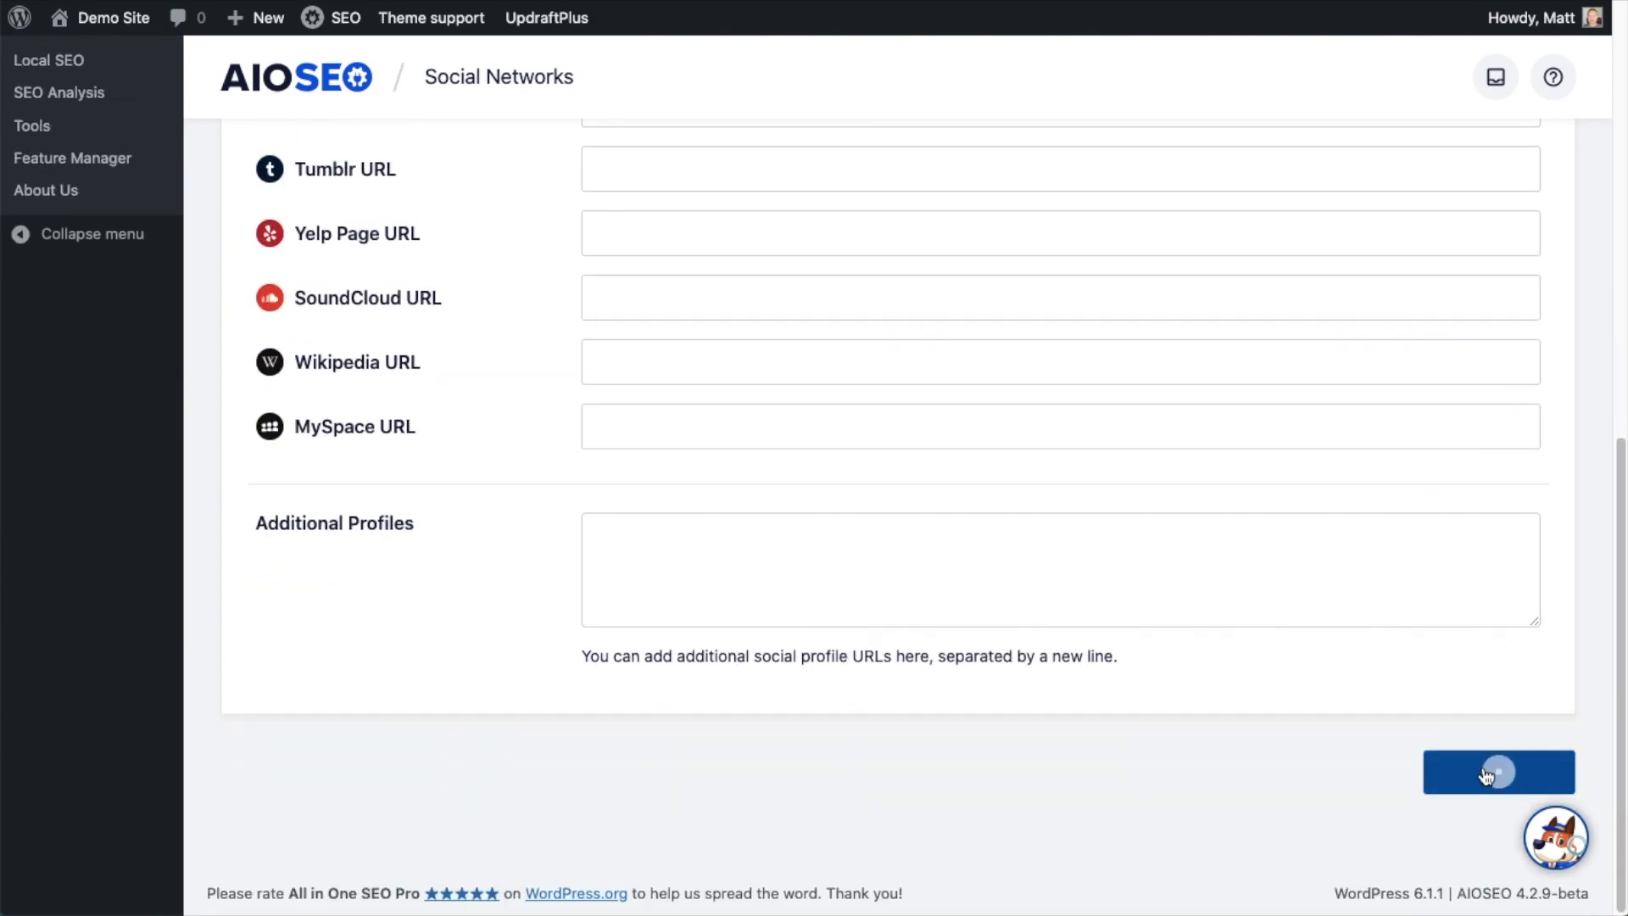
# On the Facebook tab, toggle Enable Open Graph Markup off and back on, leaving it enabled
pyautogui.scroll(10, 1103, 812)
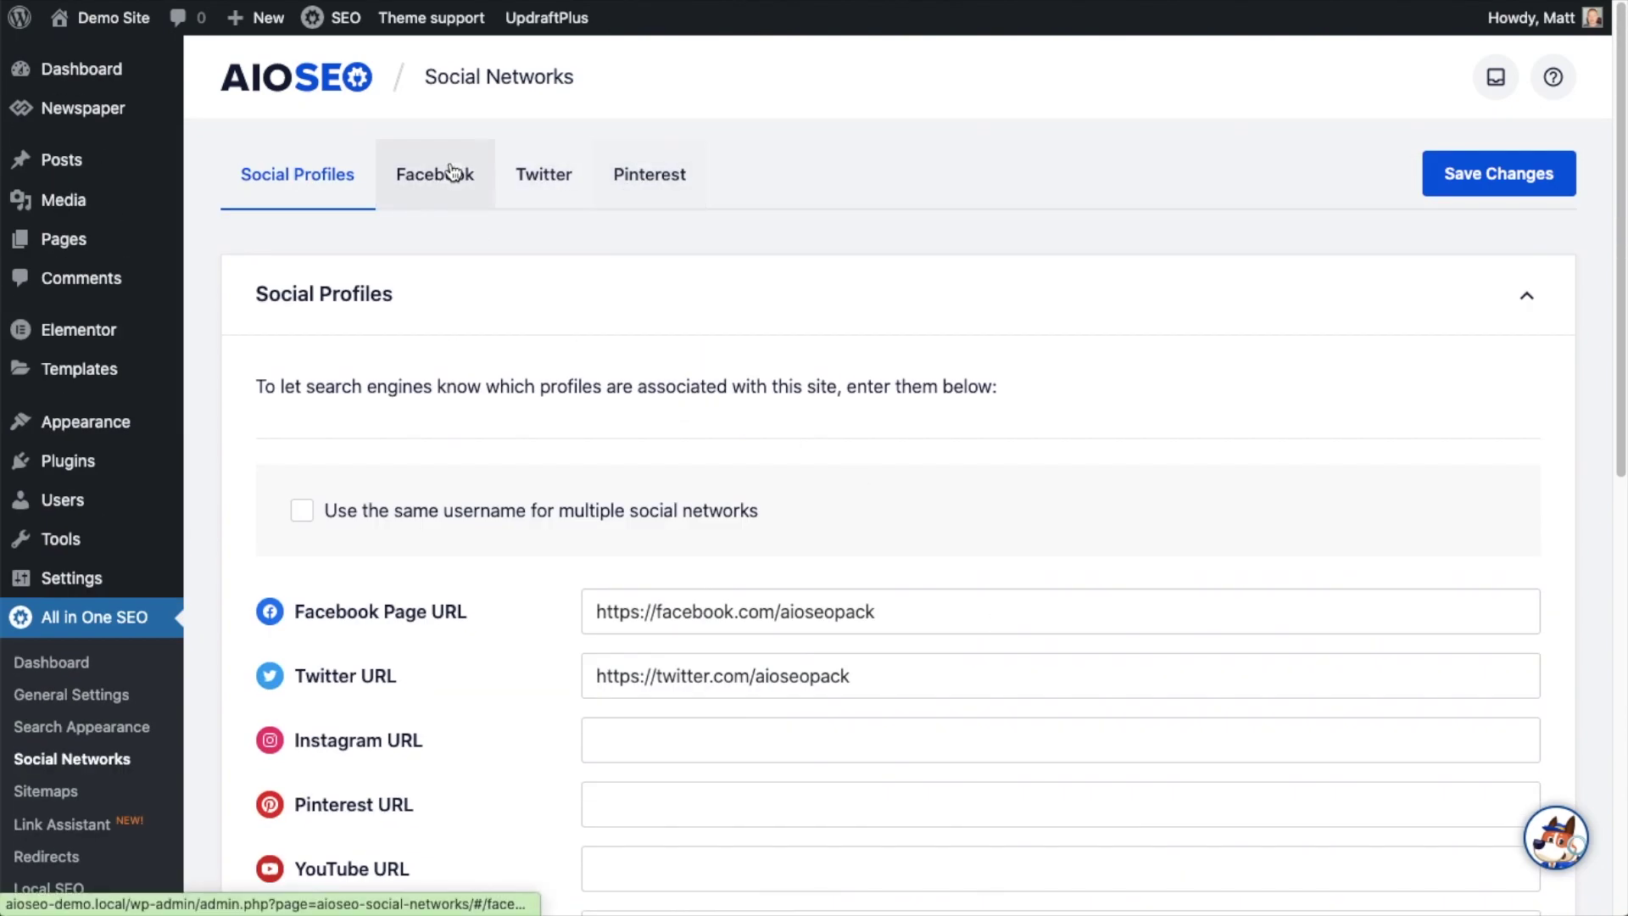
pyautogui.click(449, 175)
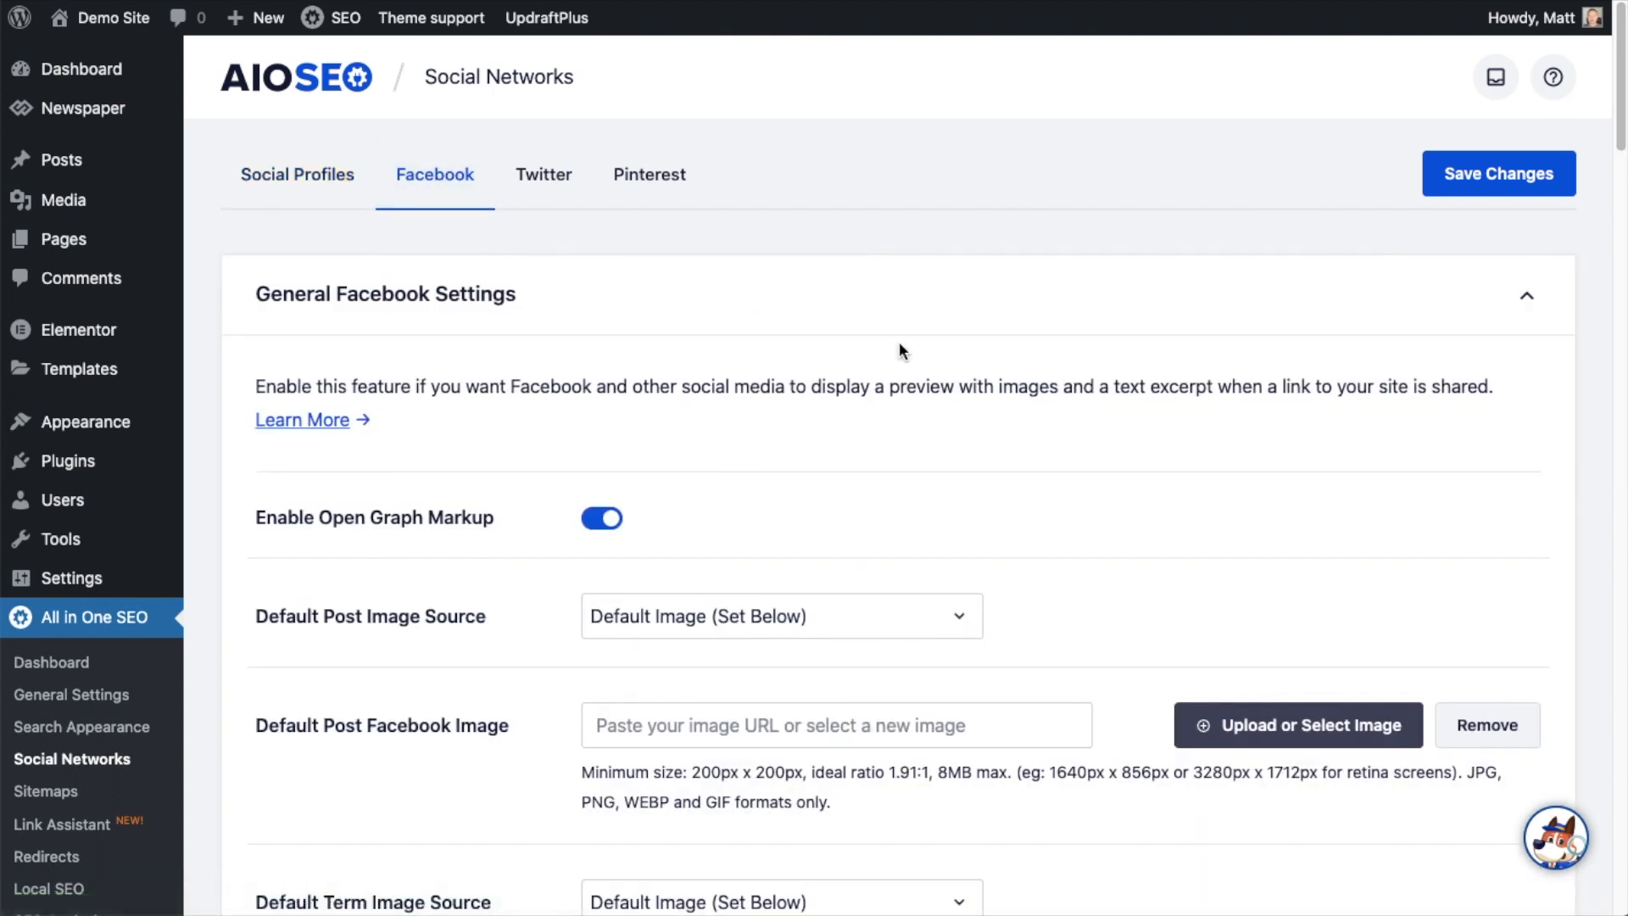
pyautogui.scroll(-3, 899, 342)
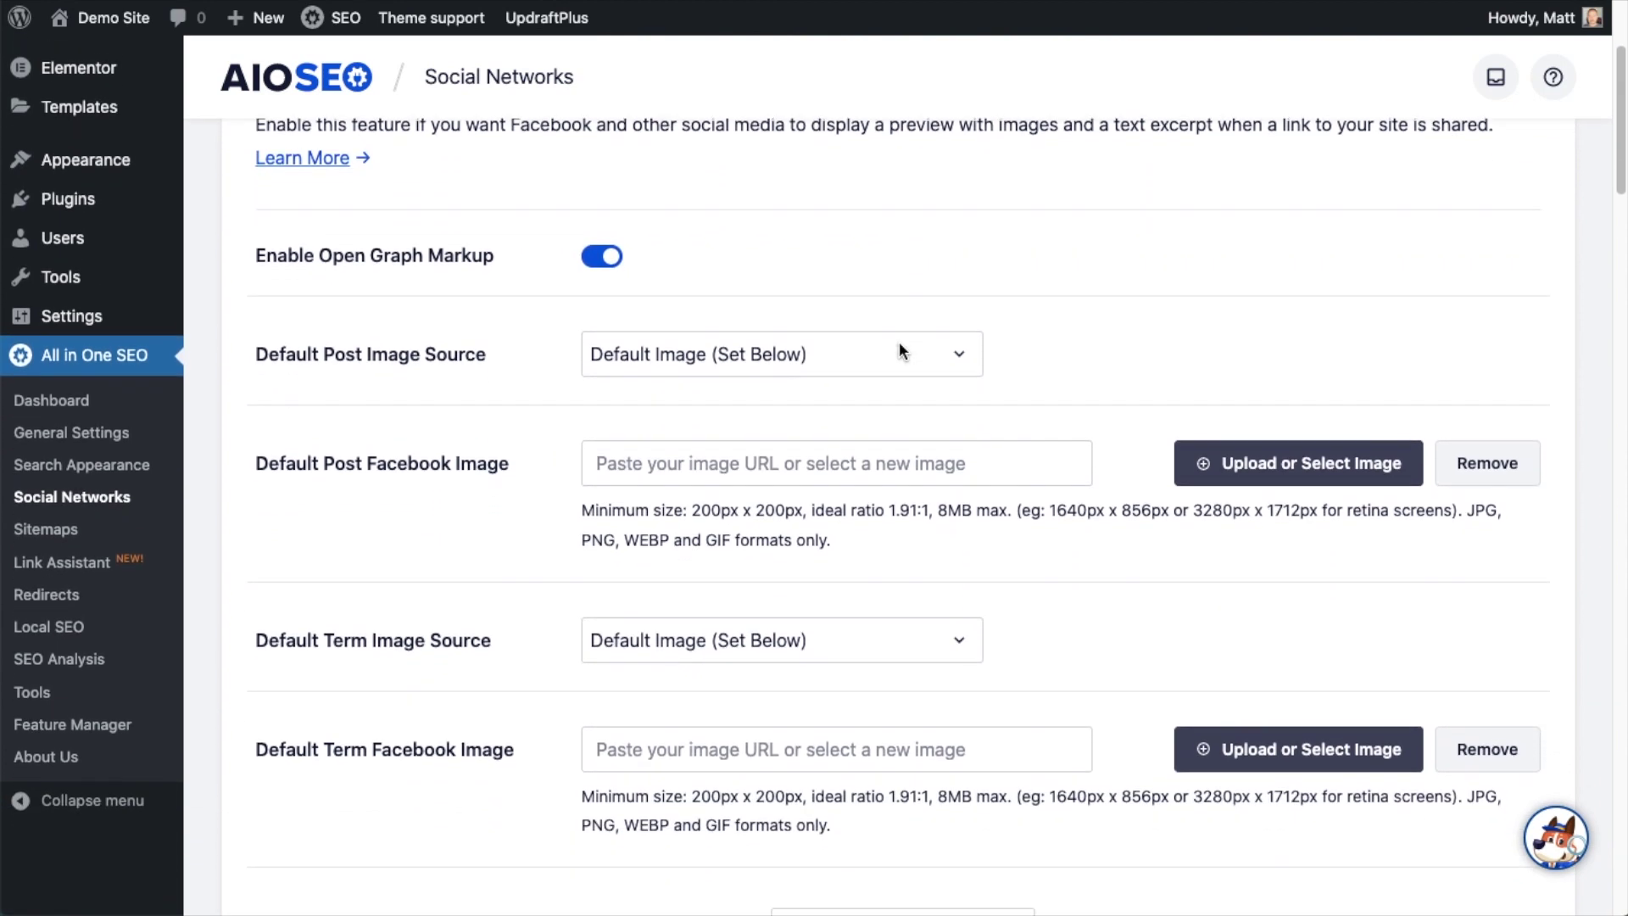
pyautogui.click(604, 257)
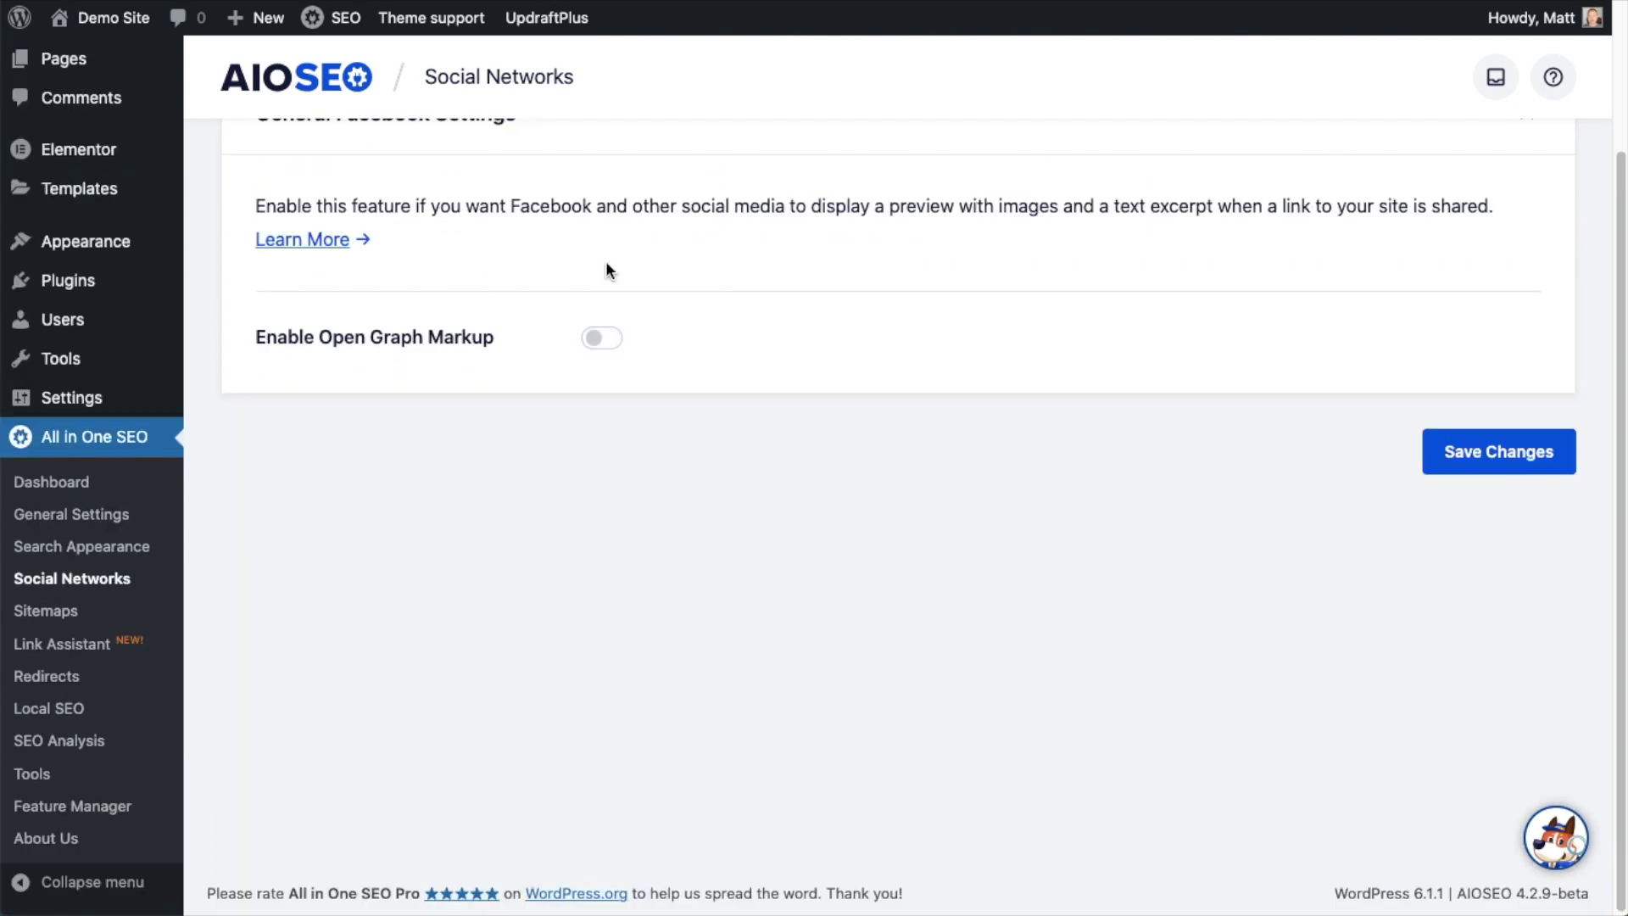
pyautogui.click(604, 338)
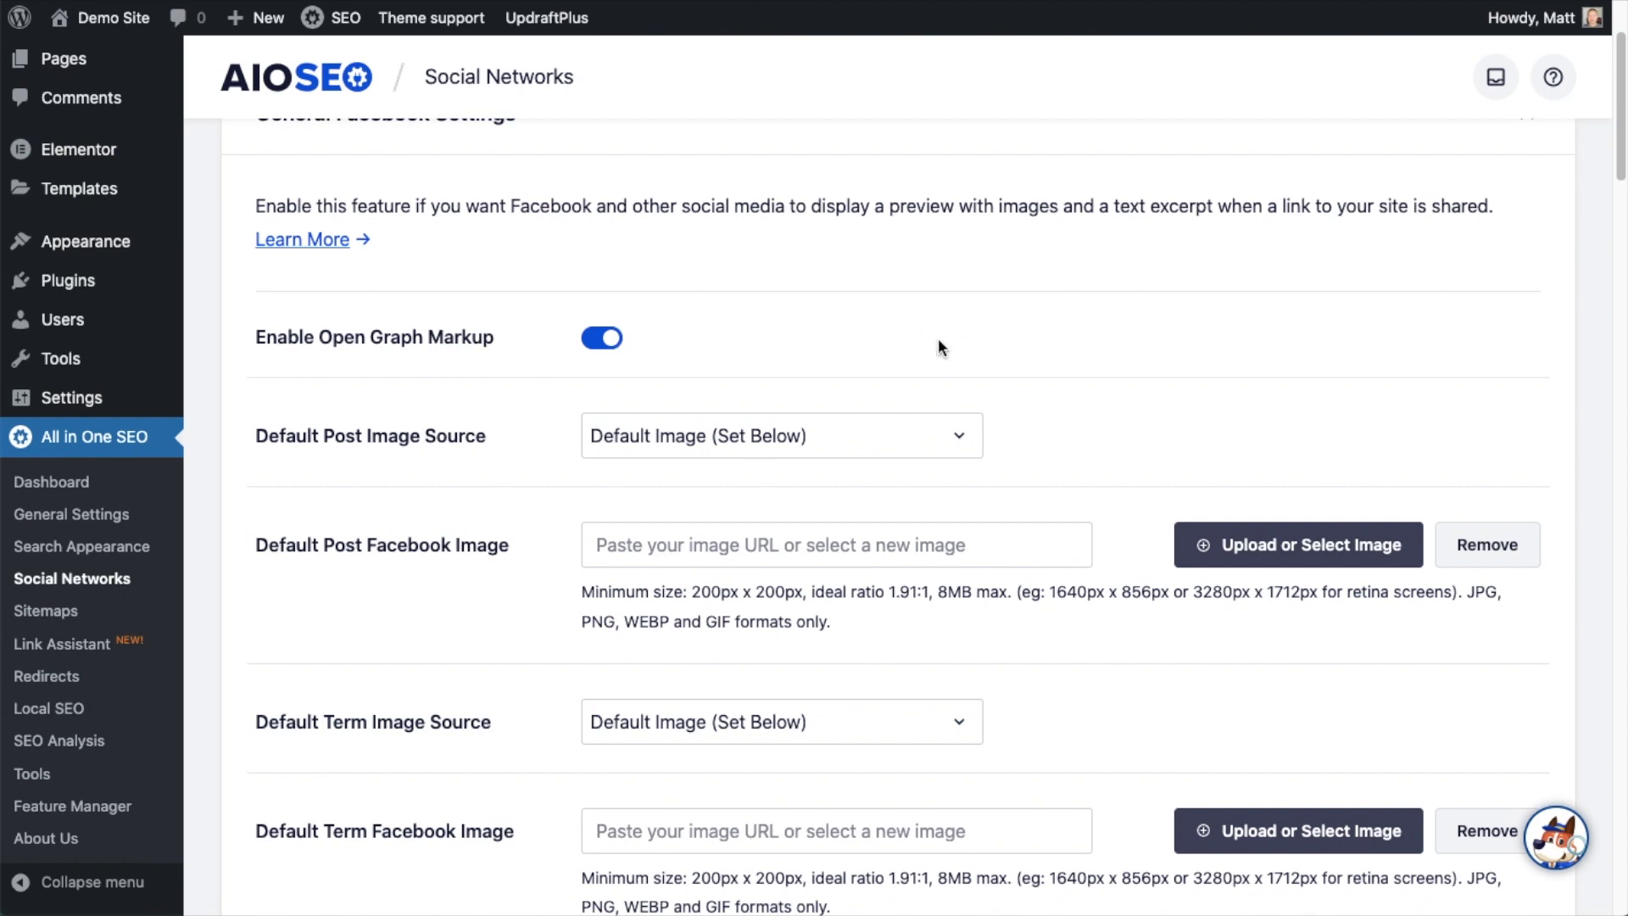
pyautogui.scroll(-3, 1133, 339)
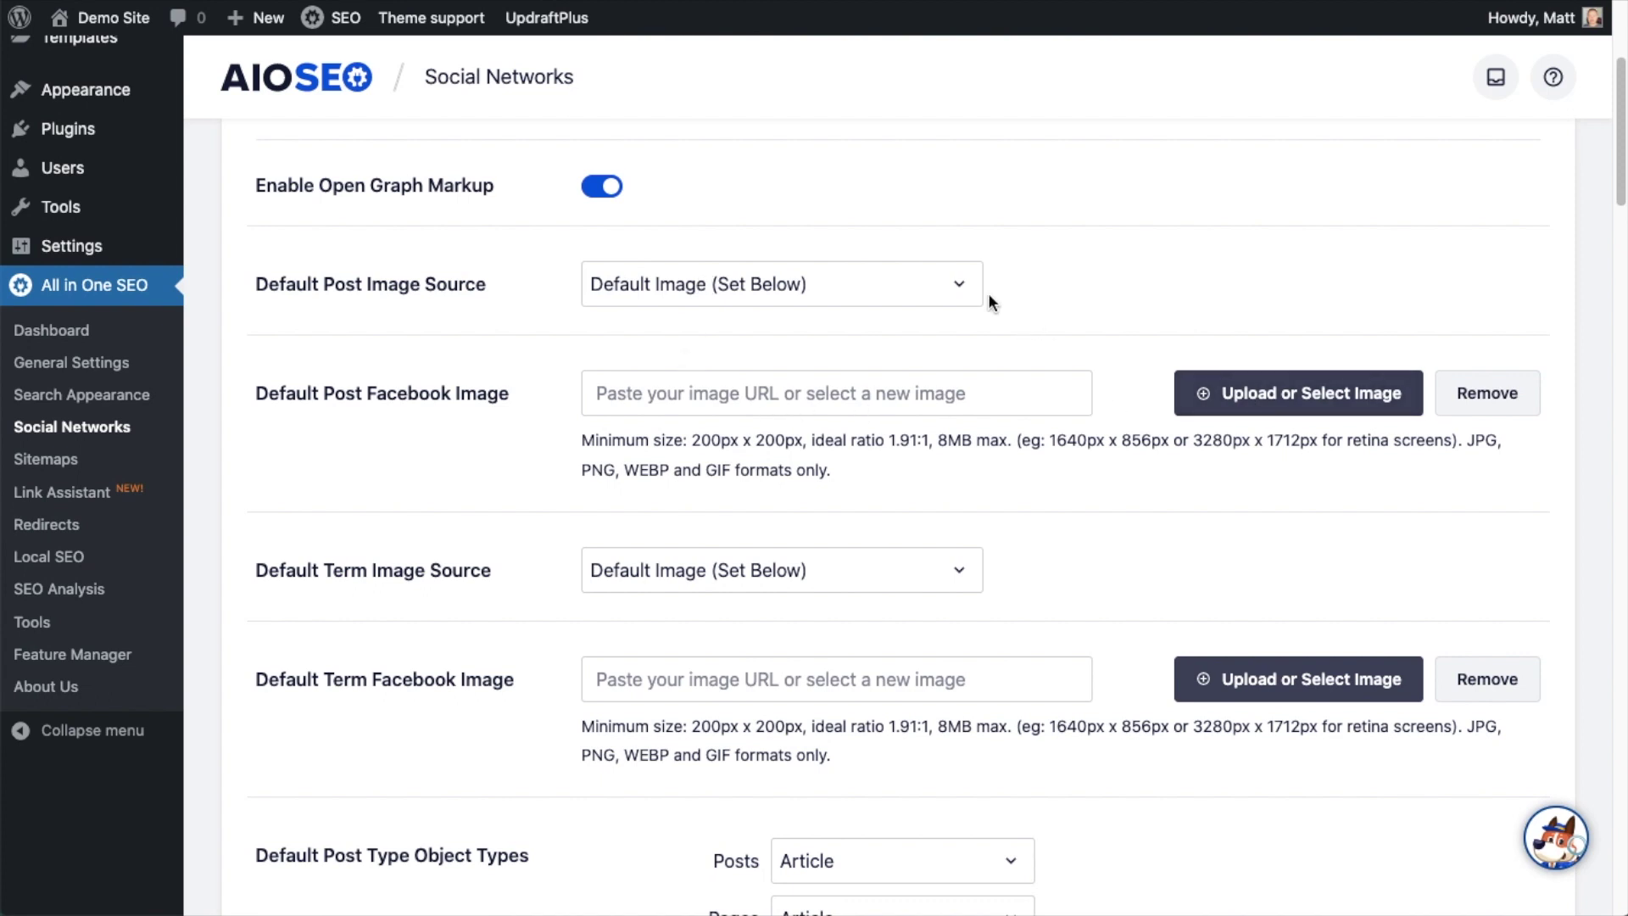
pyautogui.click(964, 285)
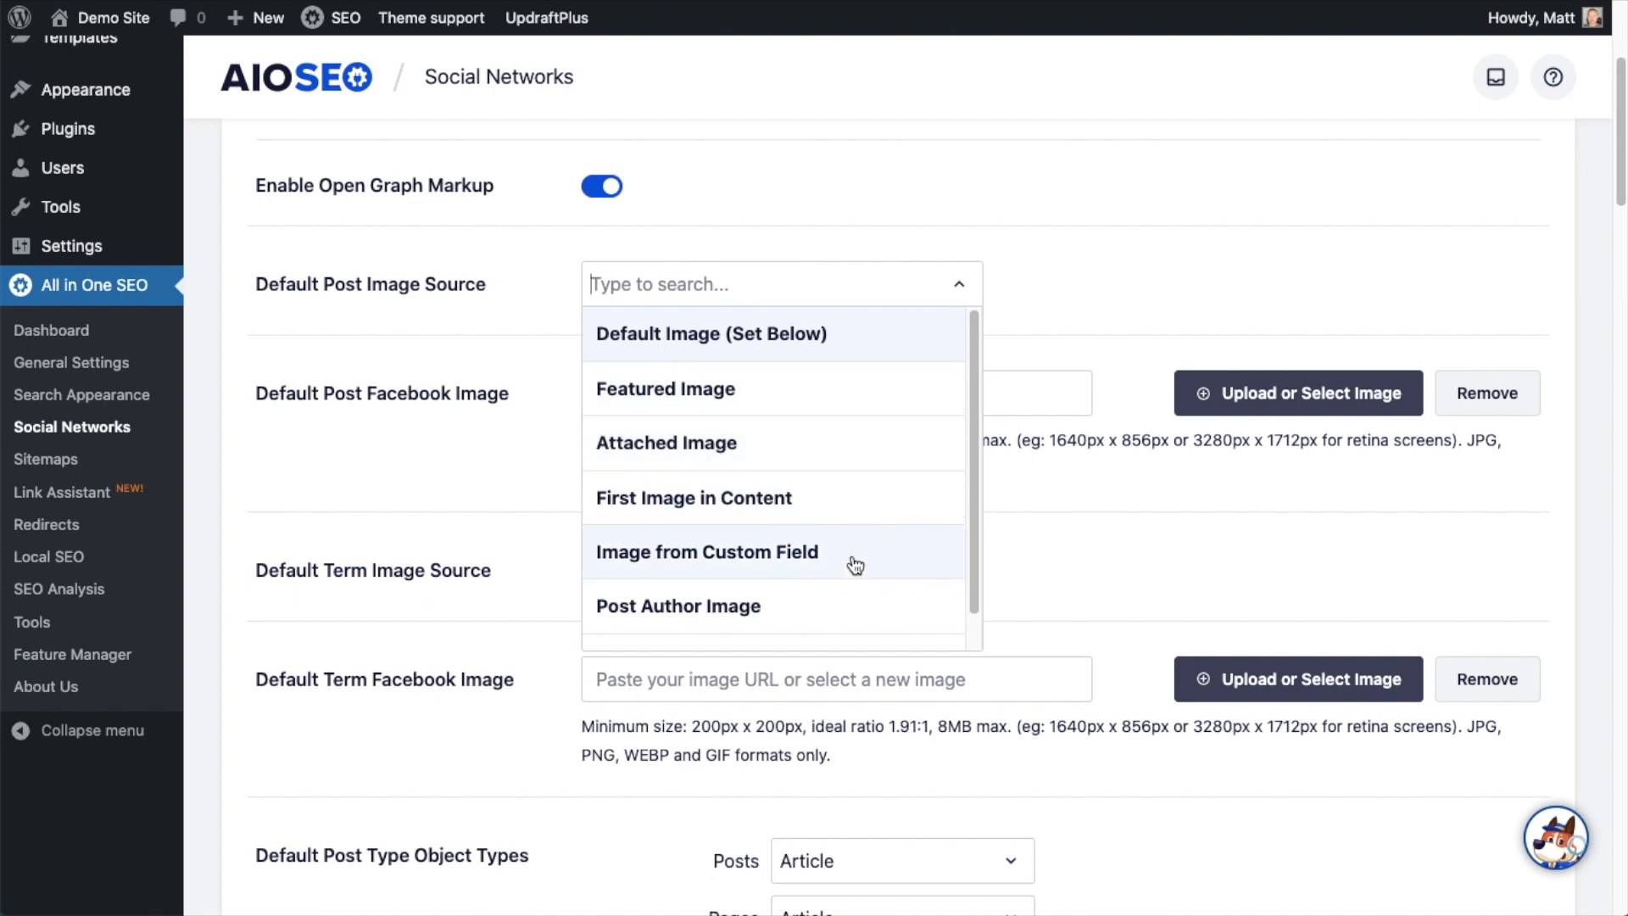
pyautogui.scroll(-1, 848, 530)
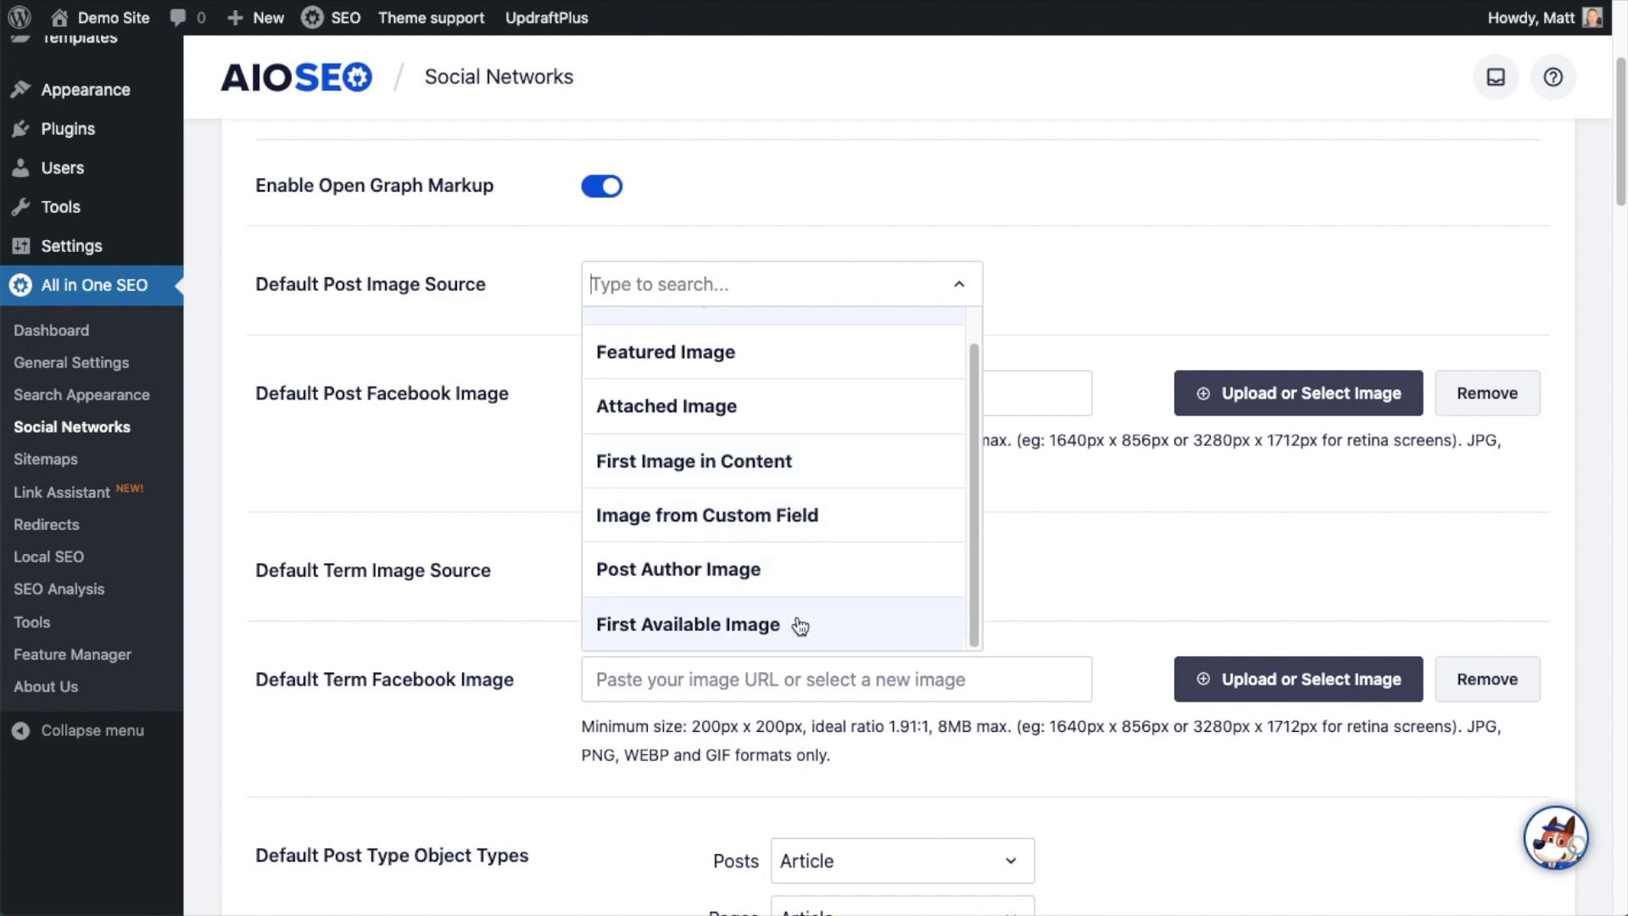
pyautogui.scroll(1, 814, 577)
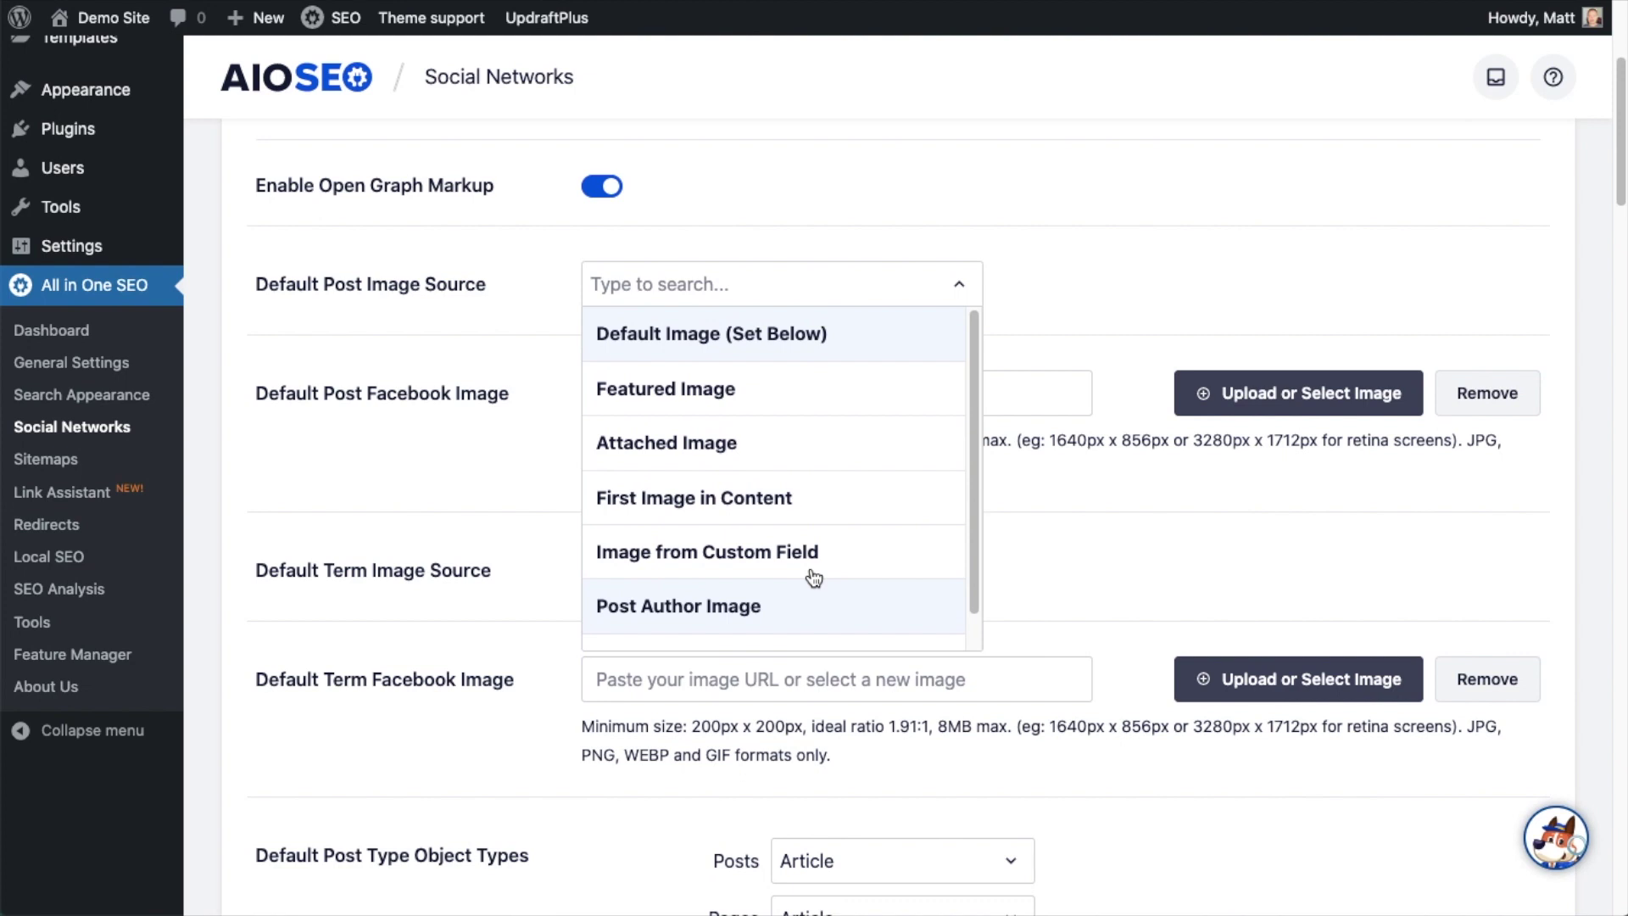
pyautogui.click(817, 336)
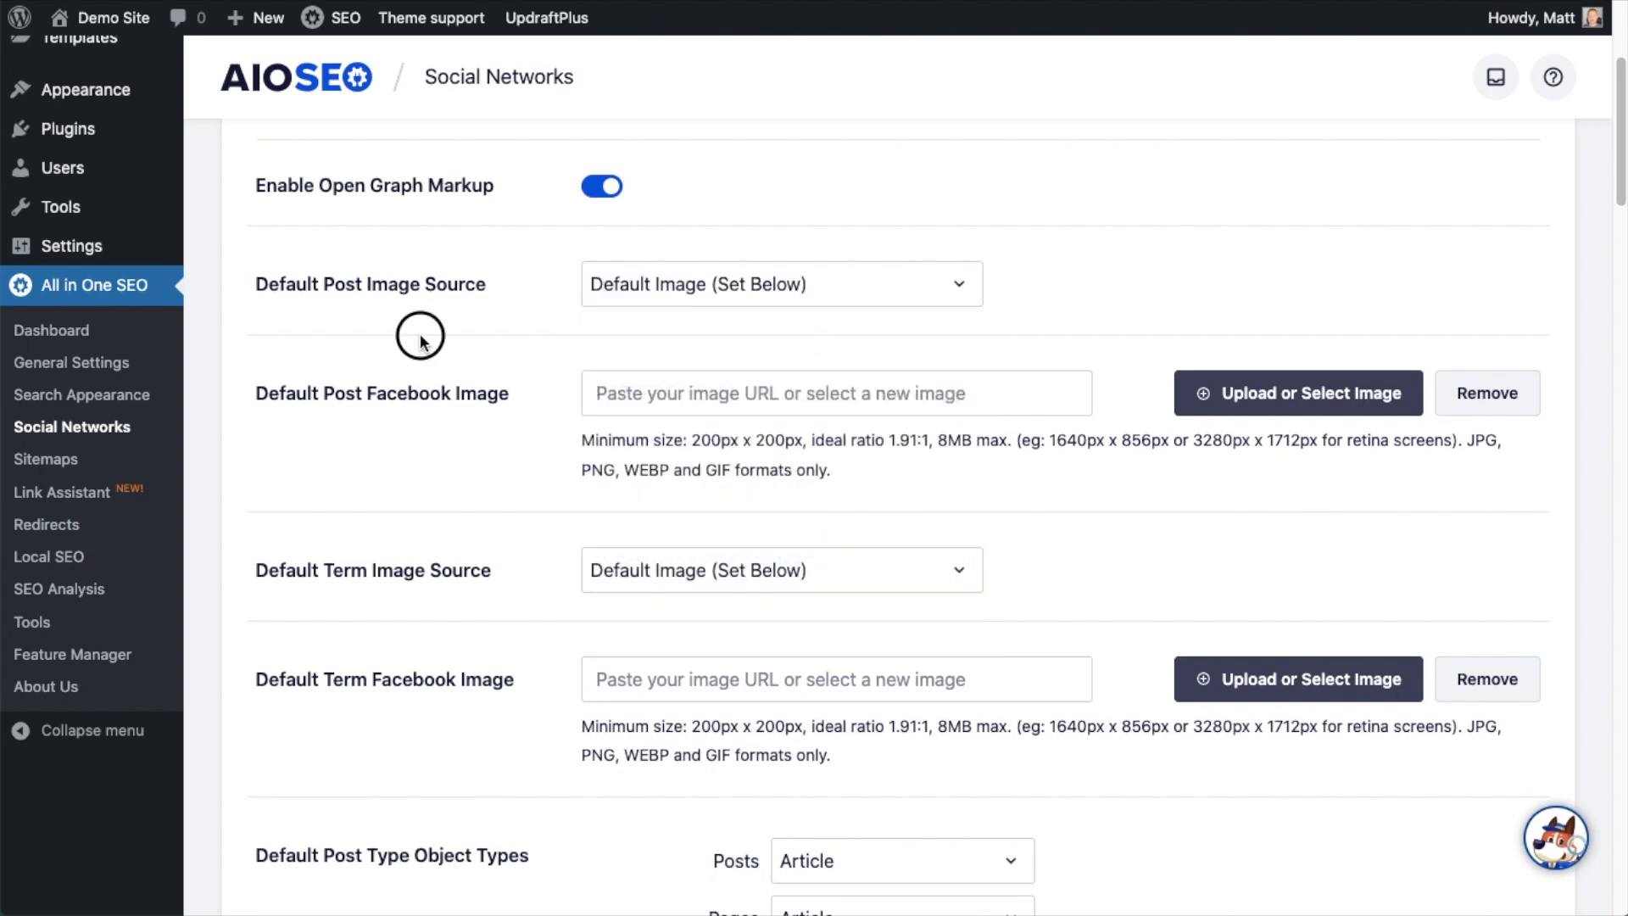
# Set demo-splash-1.jpg from the Media Library as the Default Post Facebook Image
pyautogui.click(1250, 403)
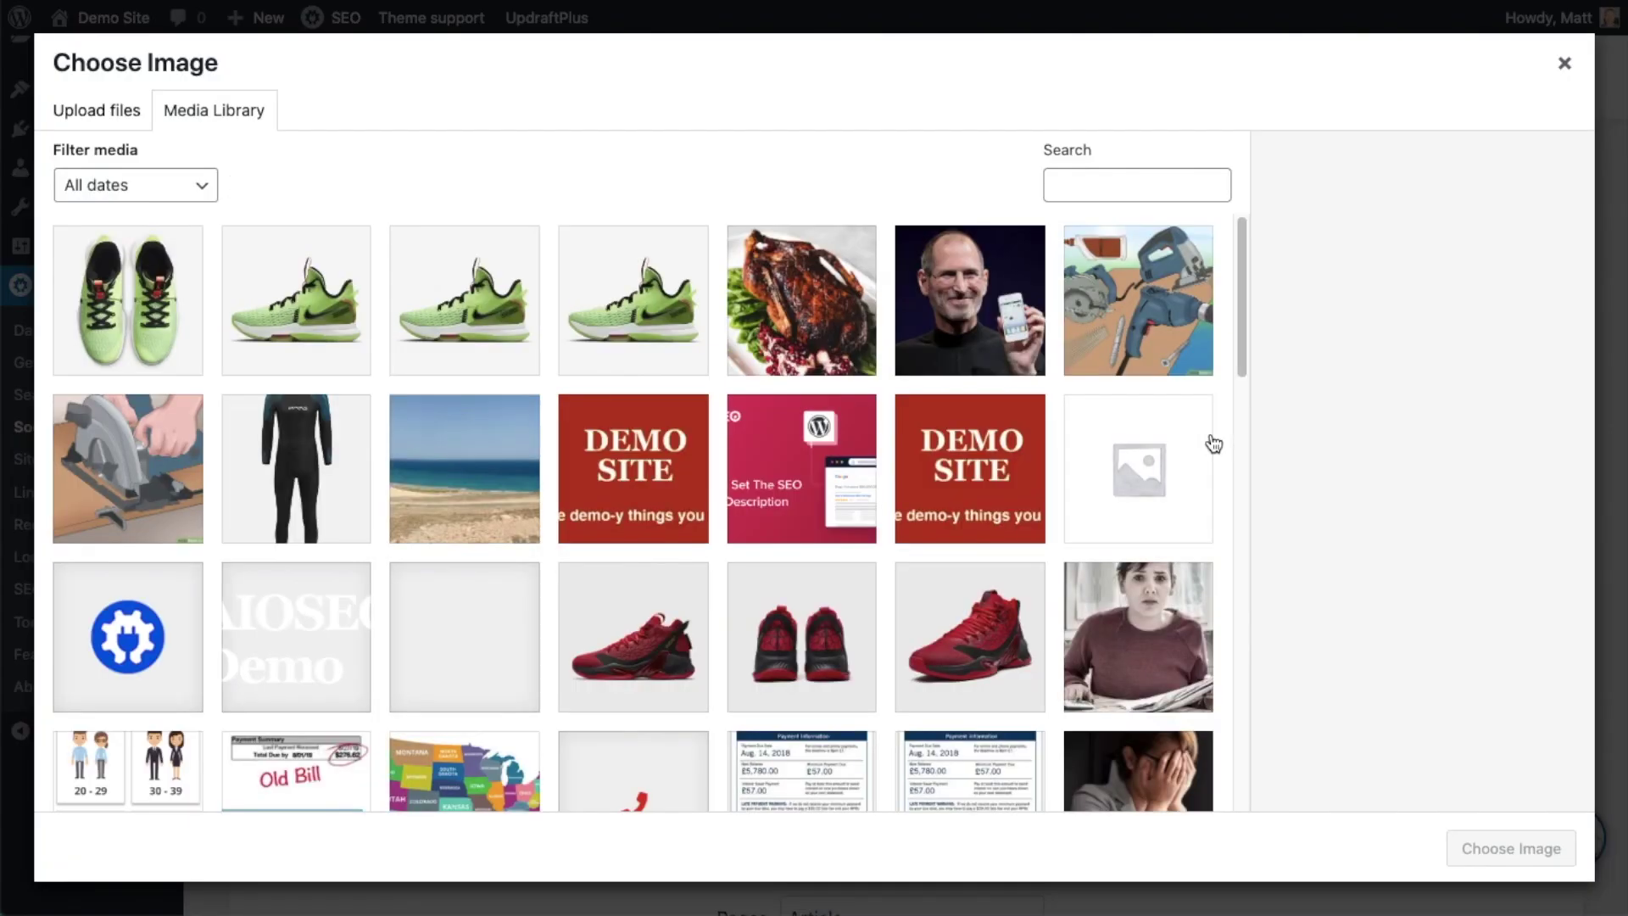
pyautogui.click(622, 464)
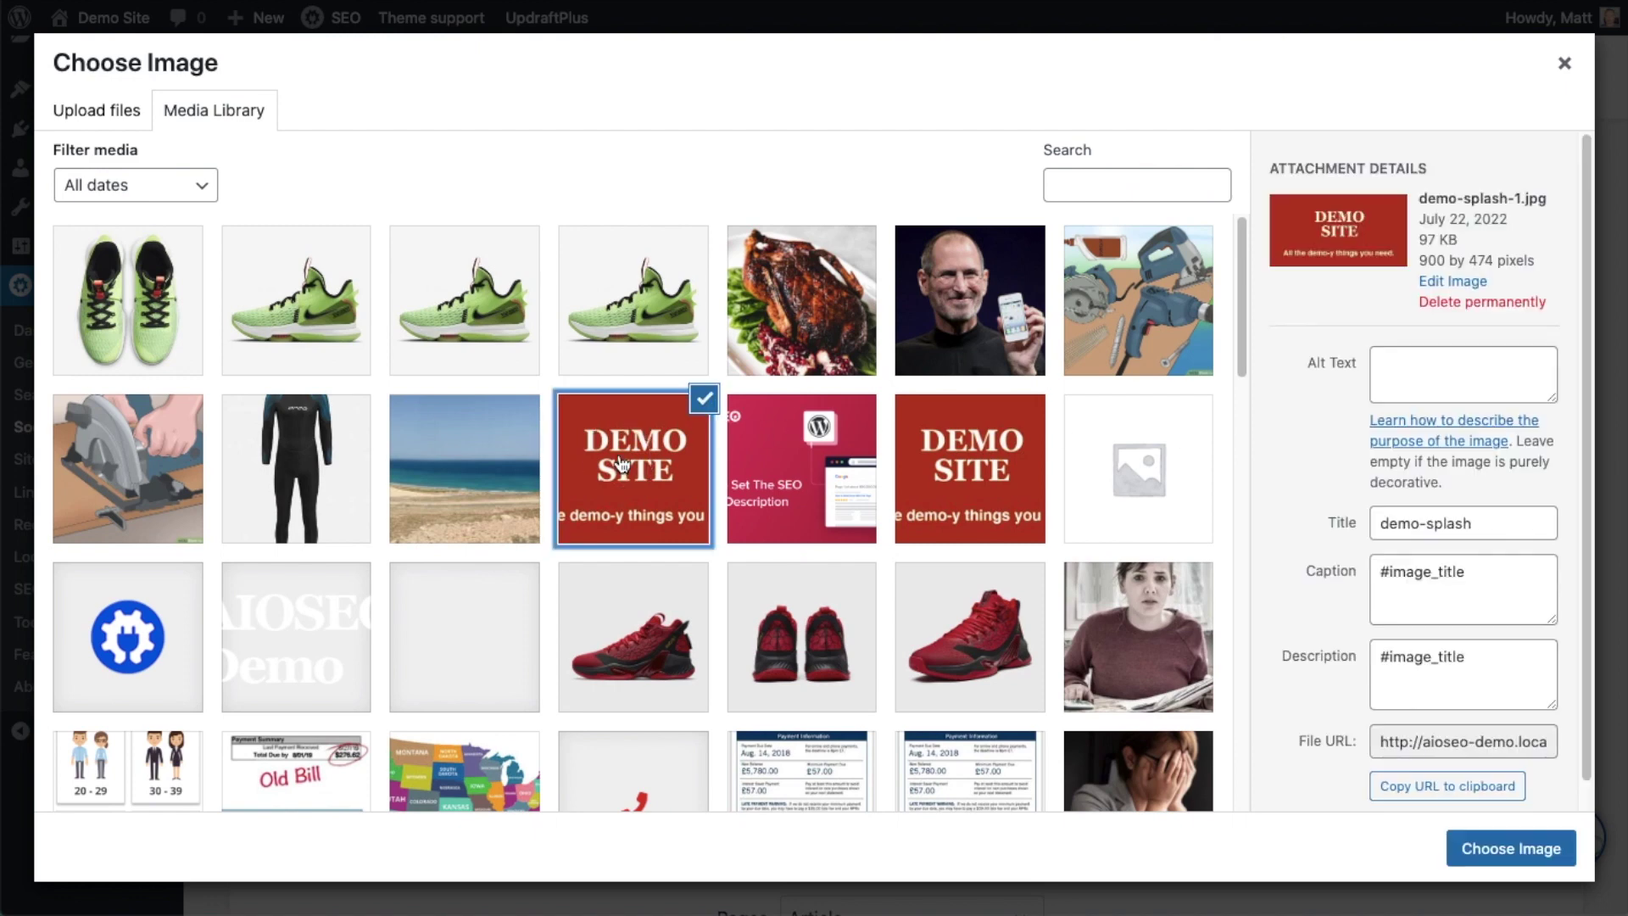
pyautogui.click(1531, 846)
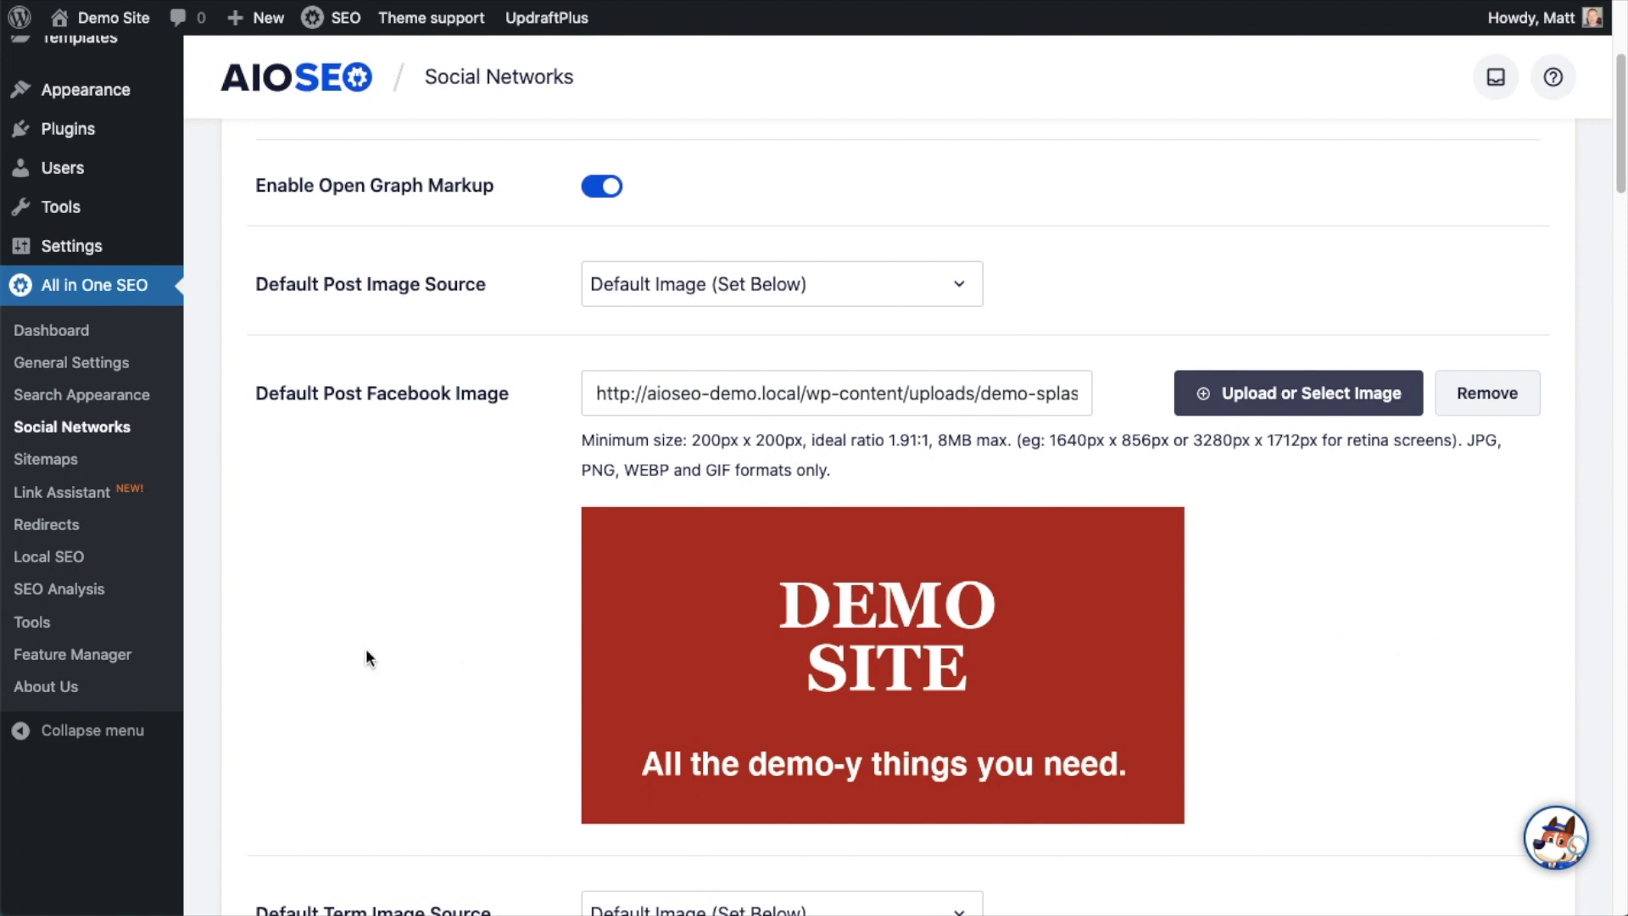
pyautogui.scroll(-3, 1155, 677)
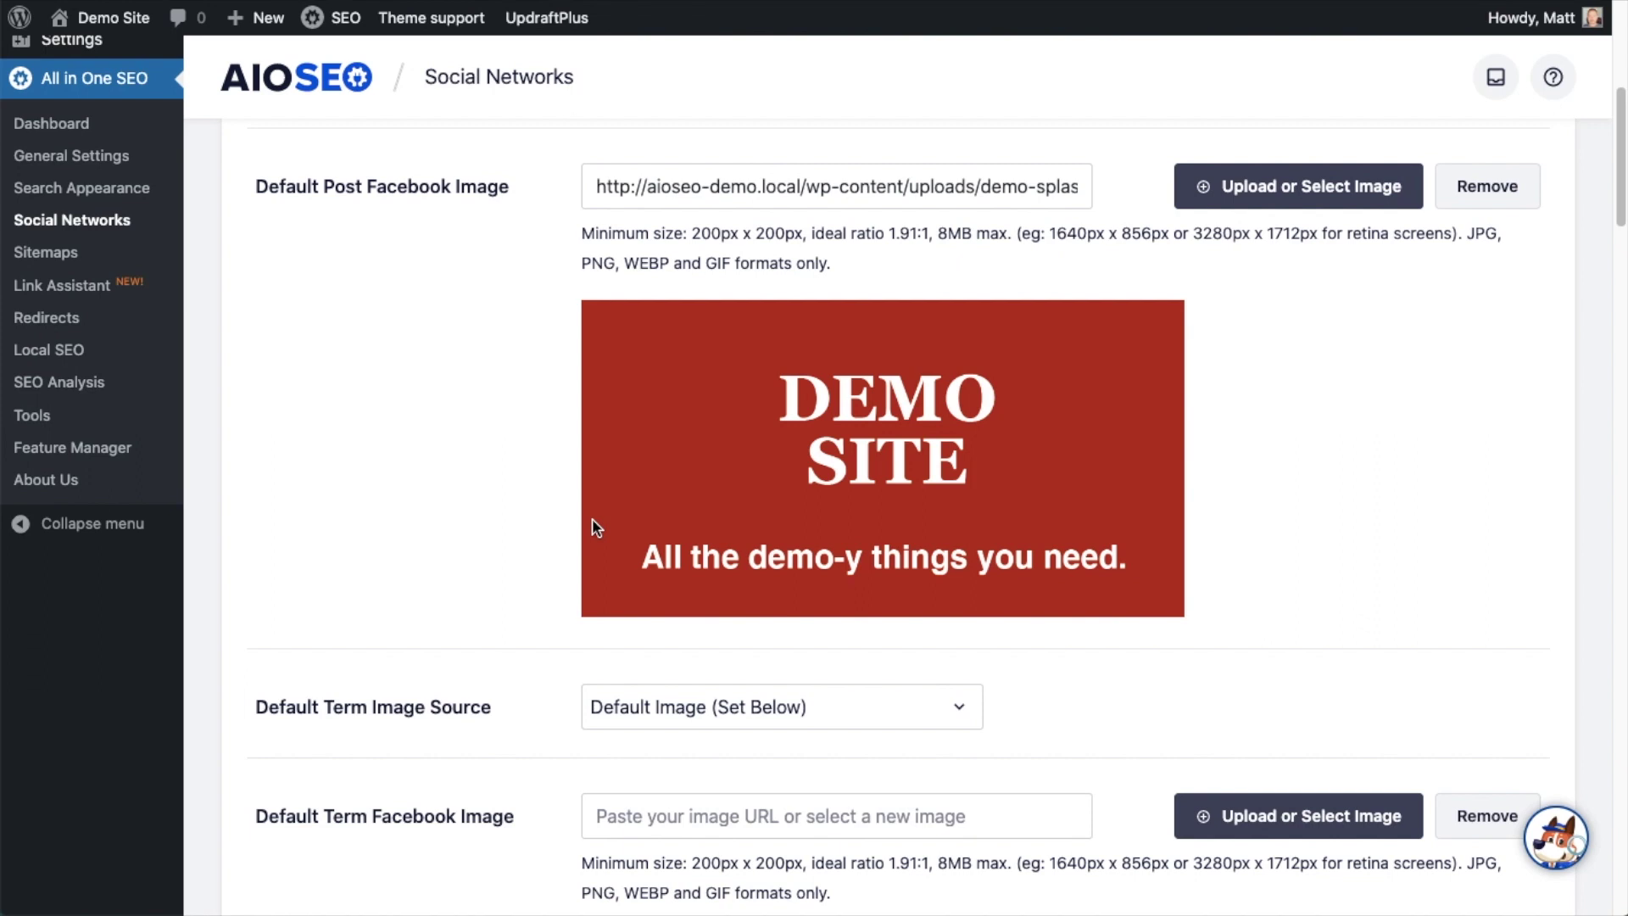
pyautogui.moveTo(1620, 161); pyautogui.dragTo(1611, 243)
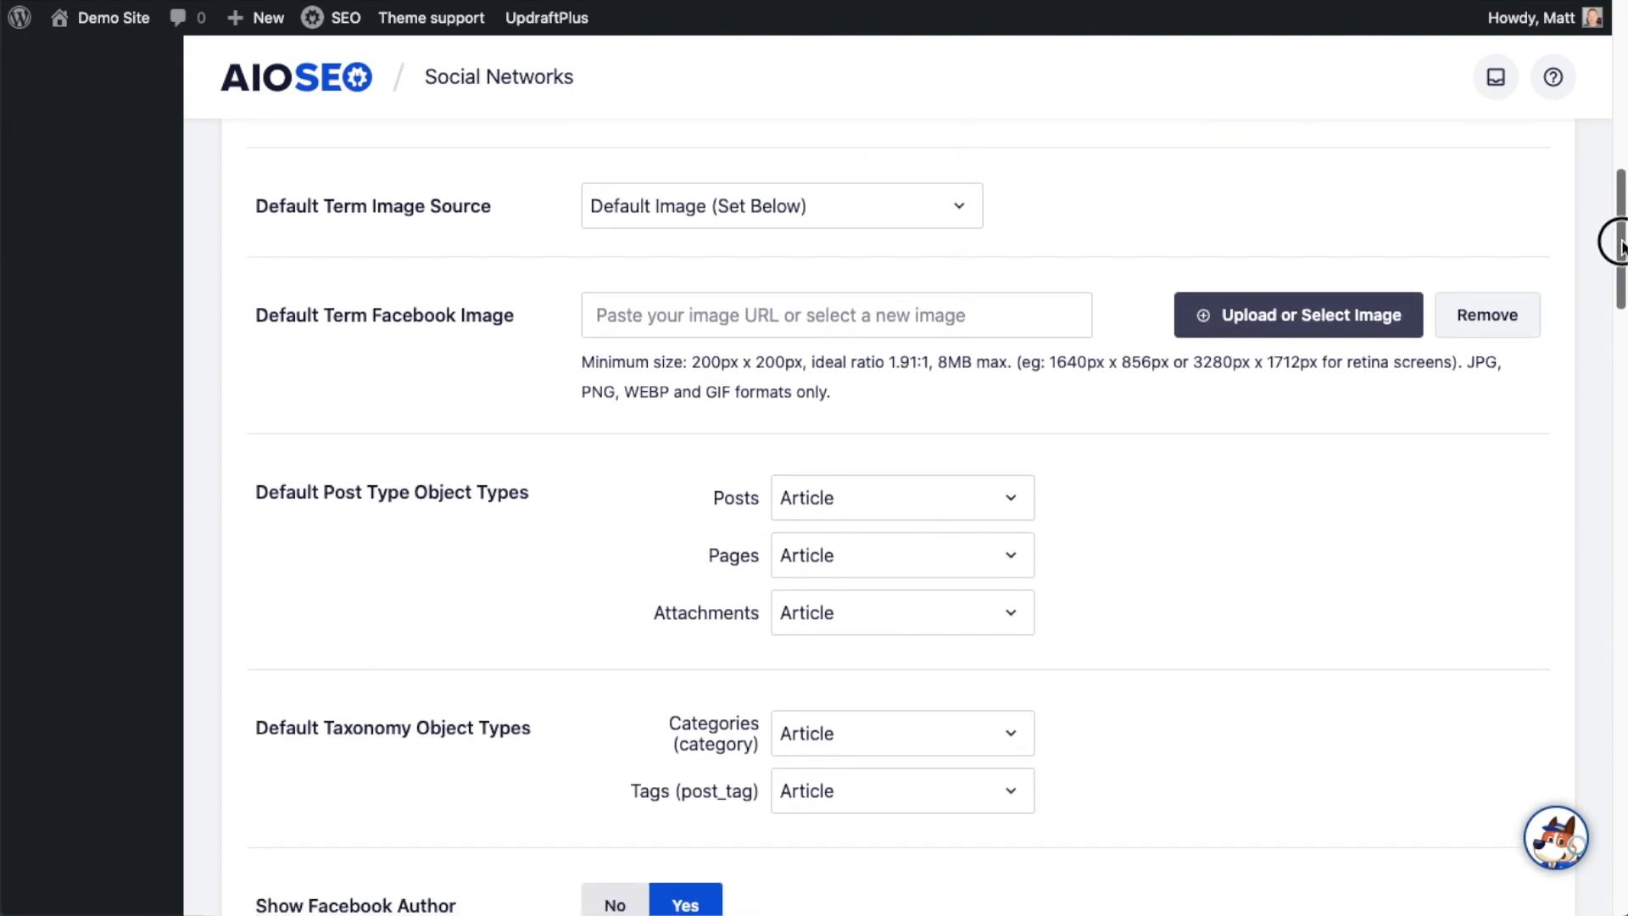
# Keep Default Image (Set Below) for terms and set demo-splash-1.jpg as the Default Term Facebook Image
pyautogui.click(972, 210)
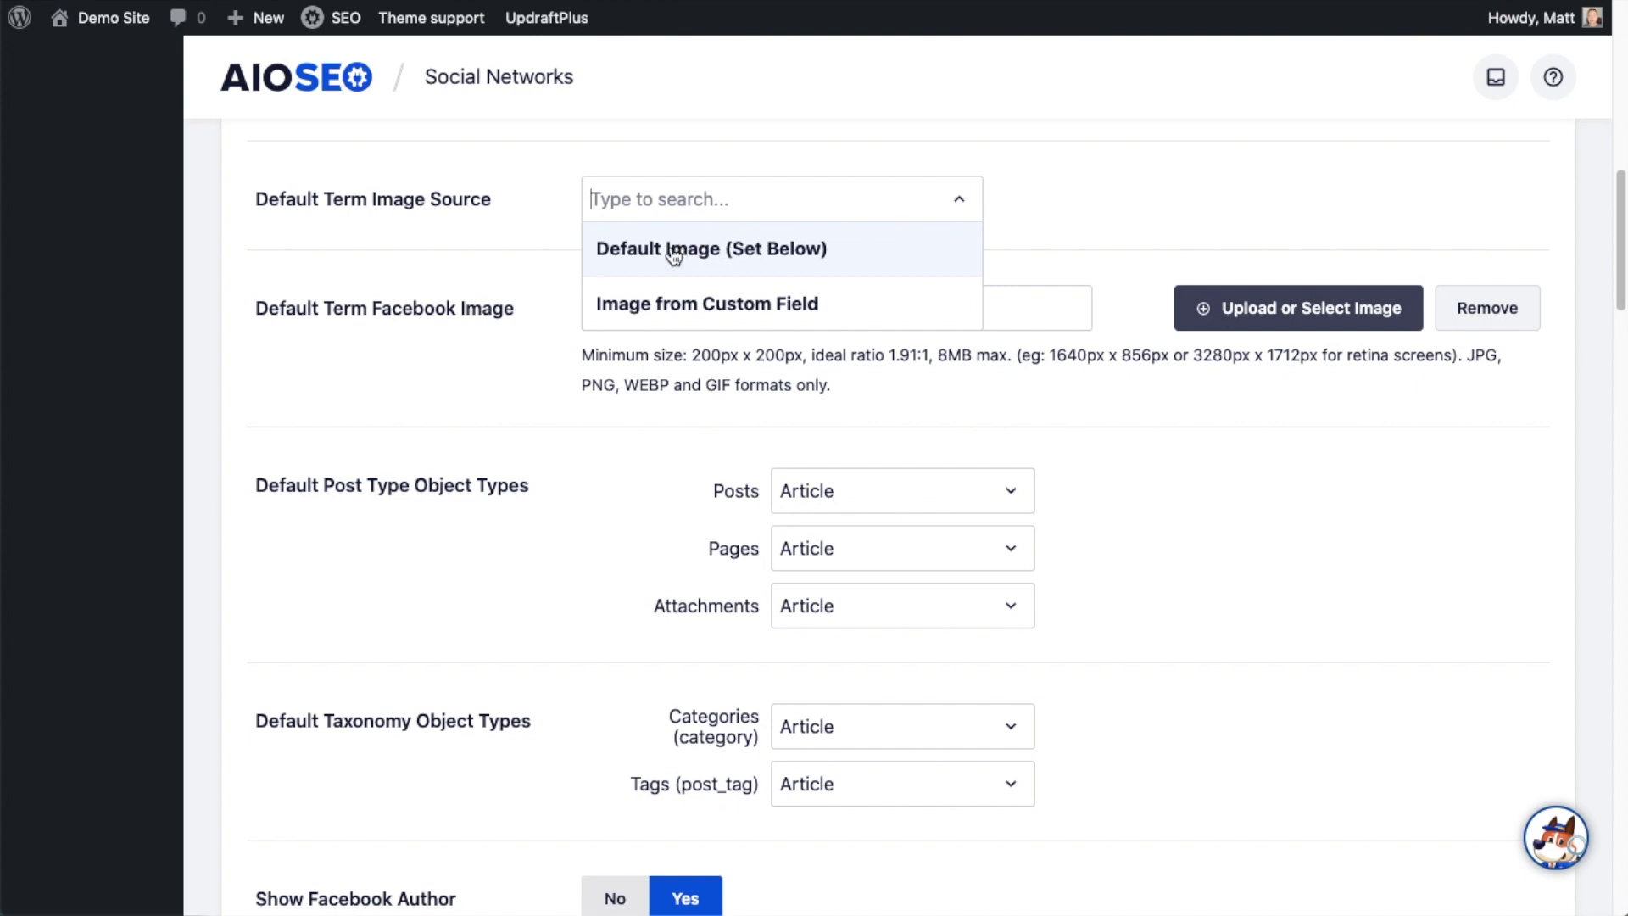
pyautogui.click(797, 251)
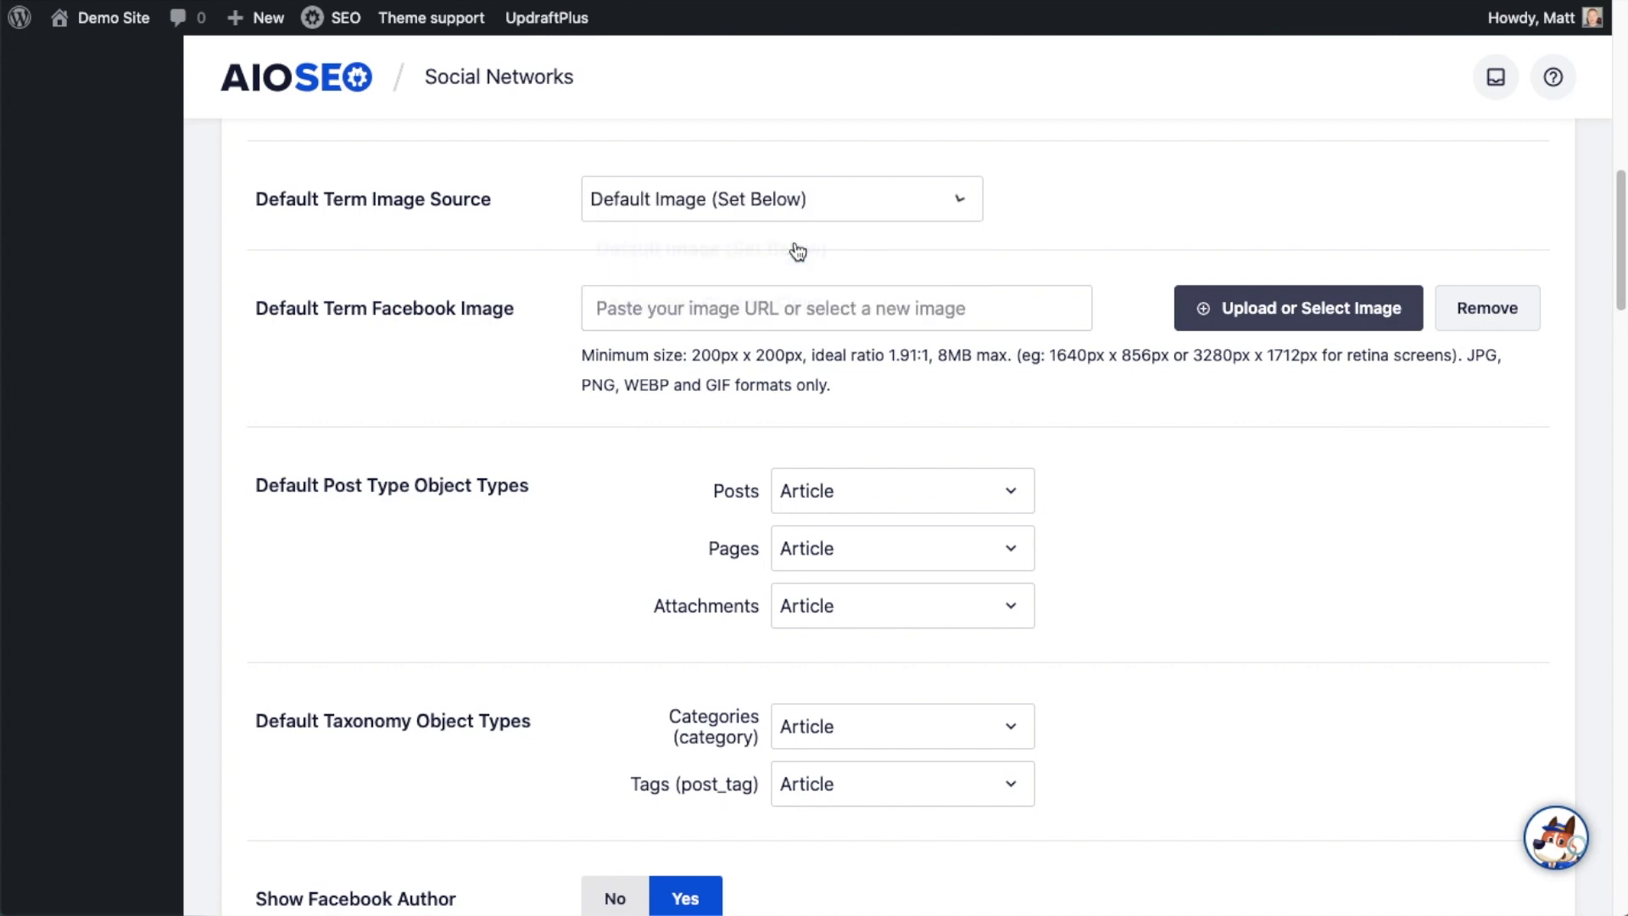
pyautogui.click(1301, 312)
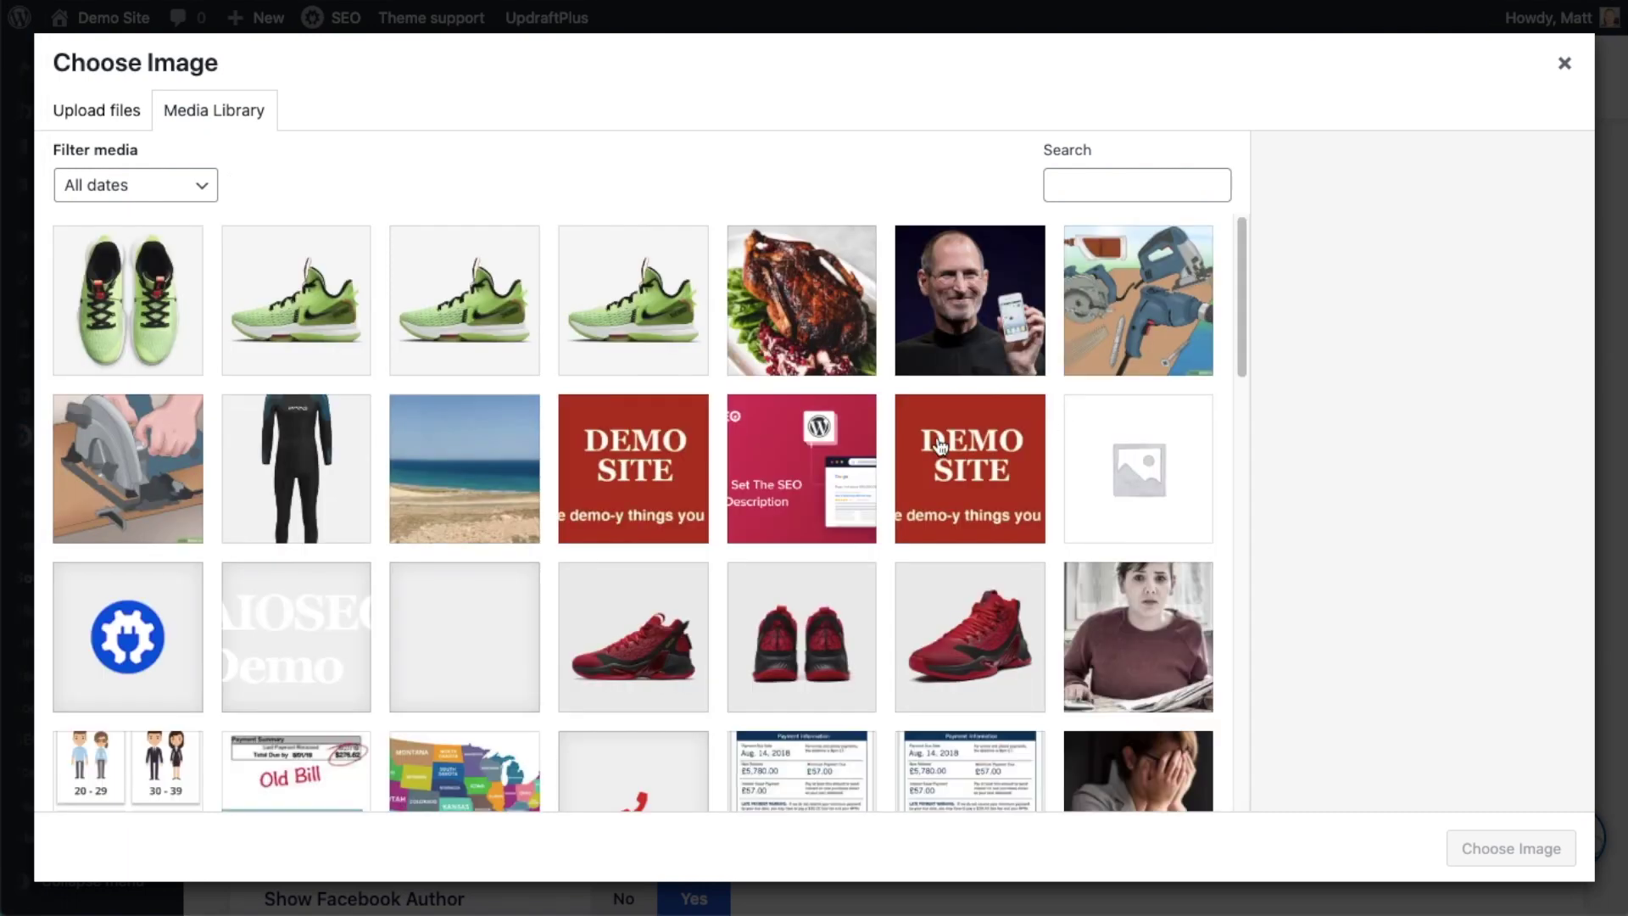
pyautogui.click(643, 471)
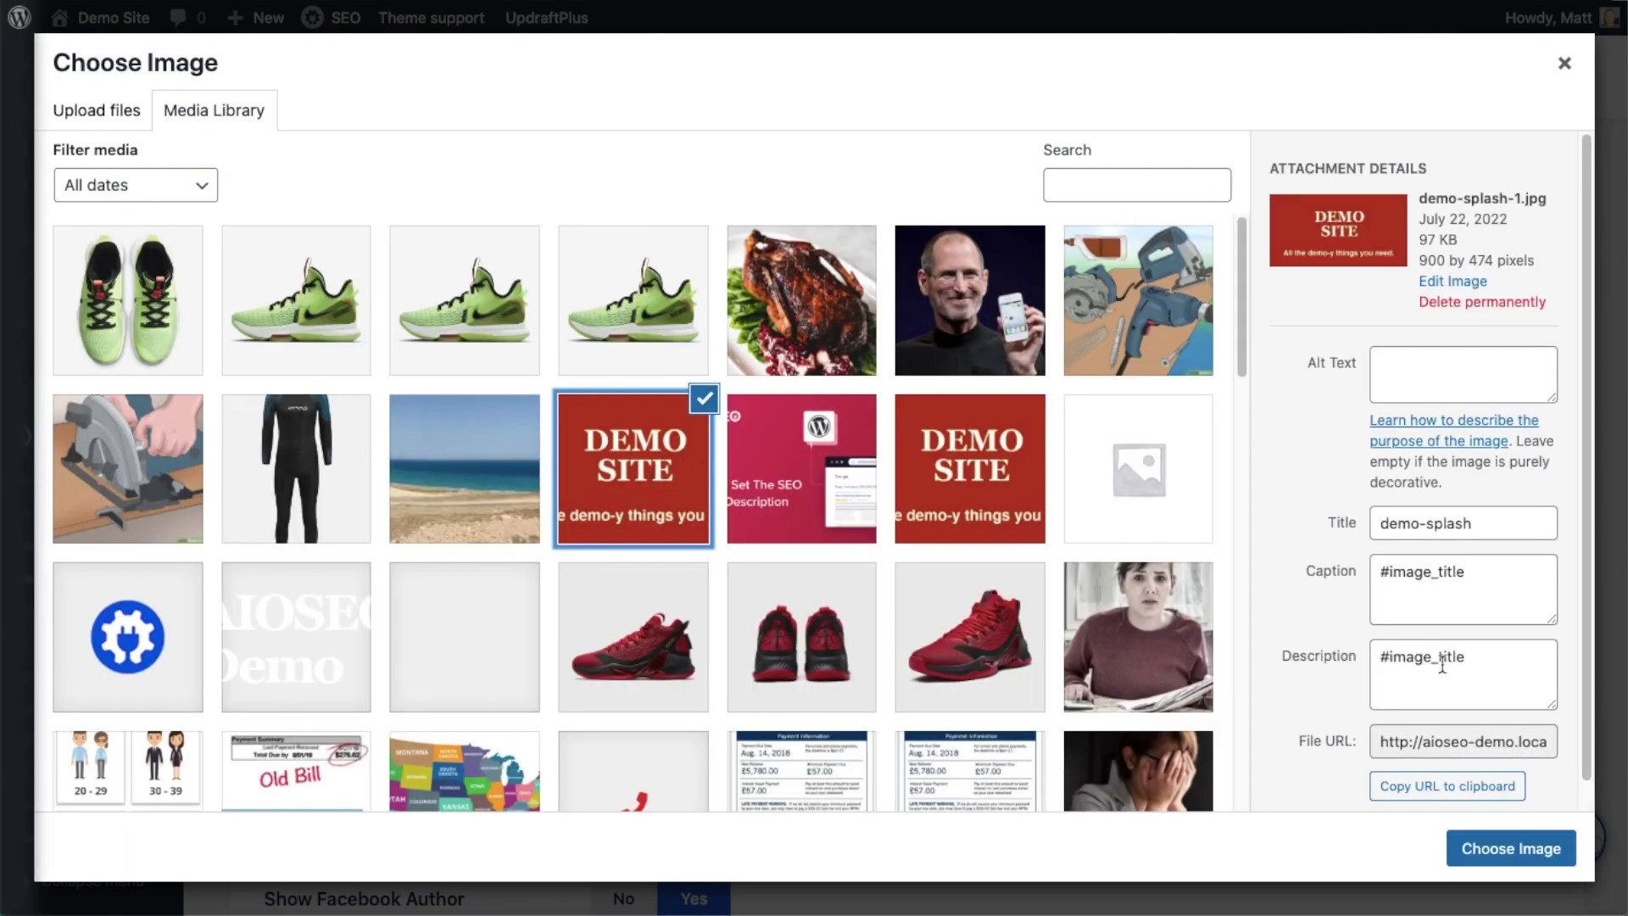
pyautogui.click(1510, 852)
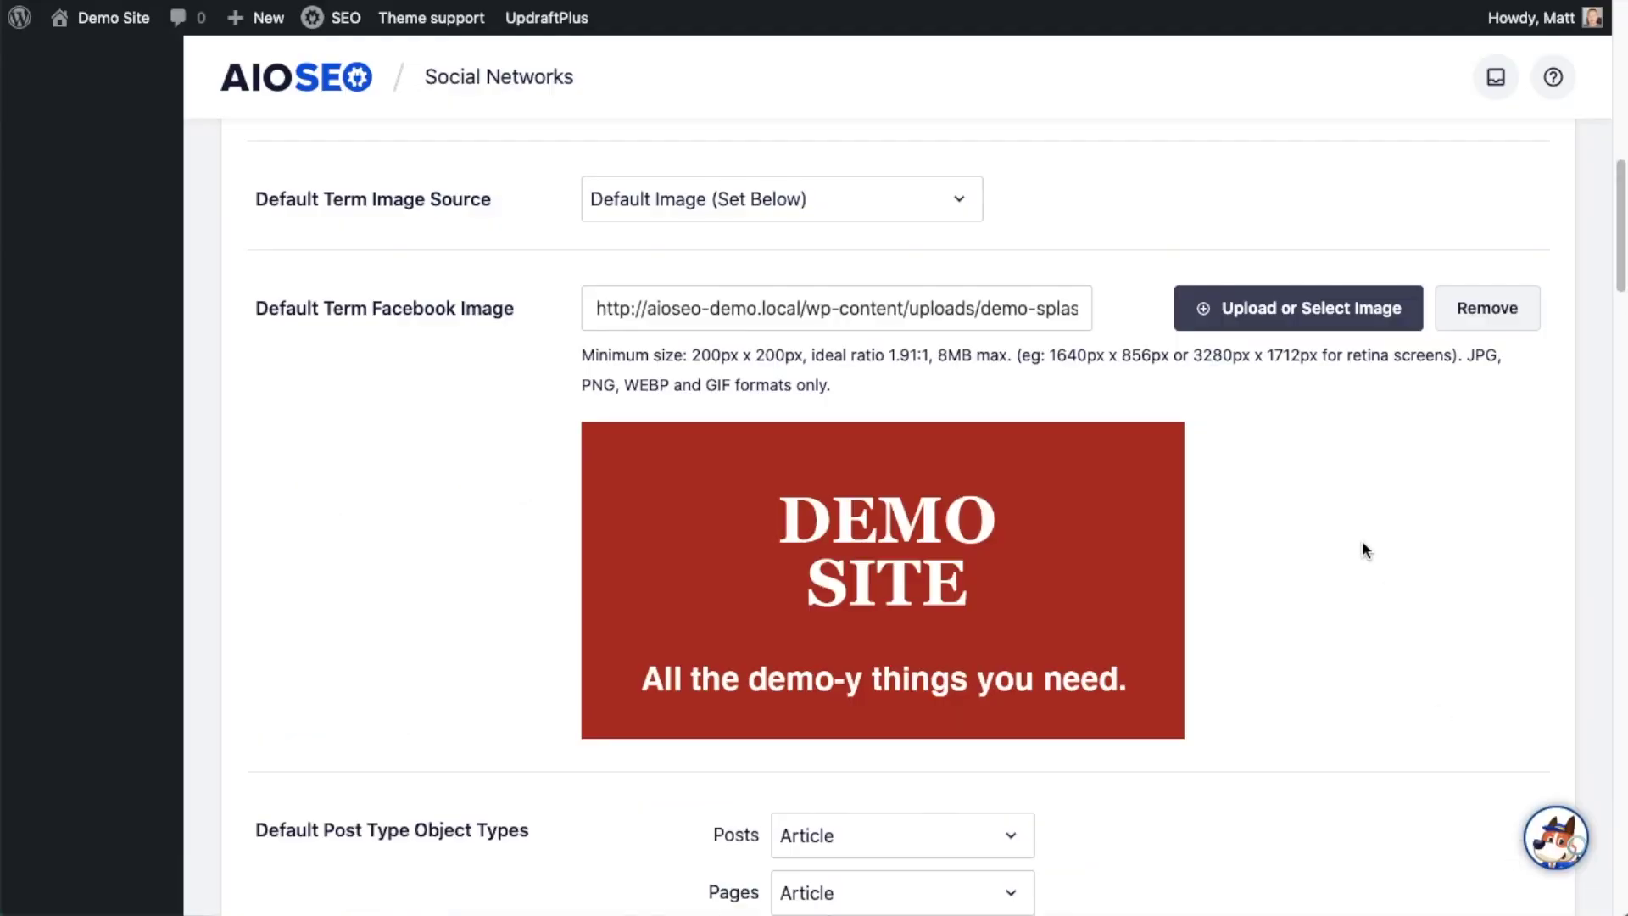
pyautogui.scroll(-7, 1363, 549)
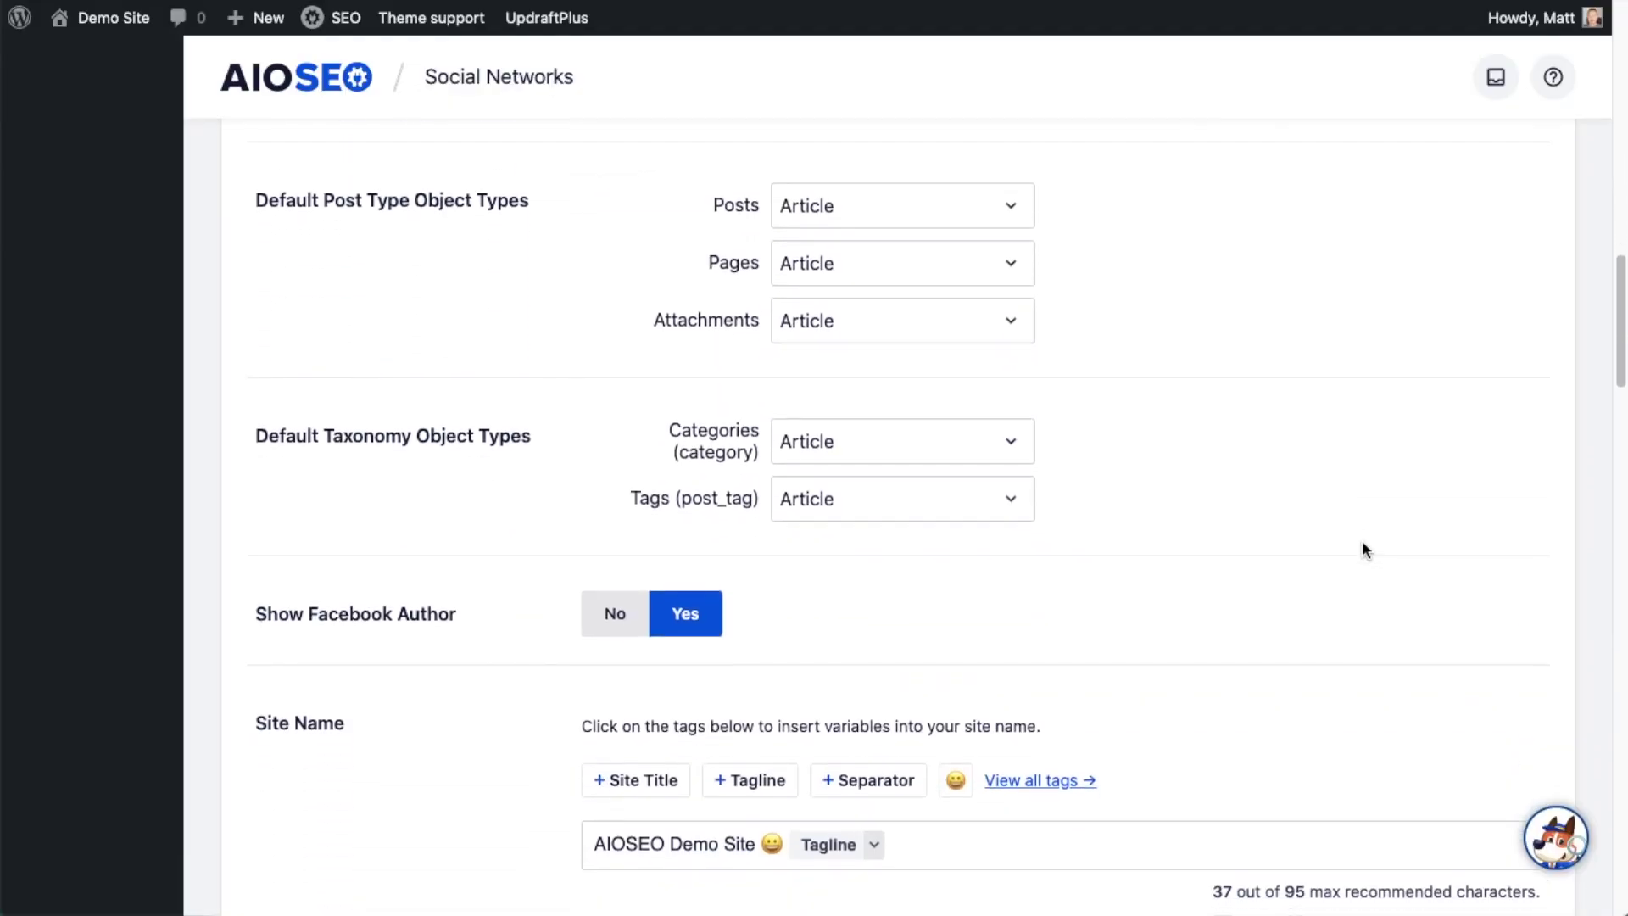
pyautogui.click(1014, 207)
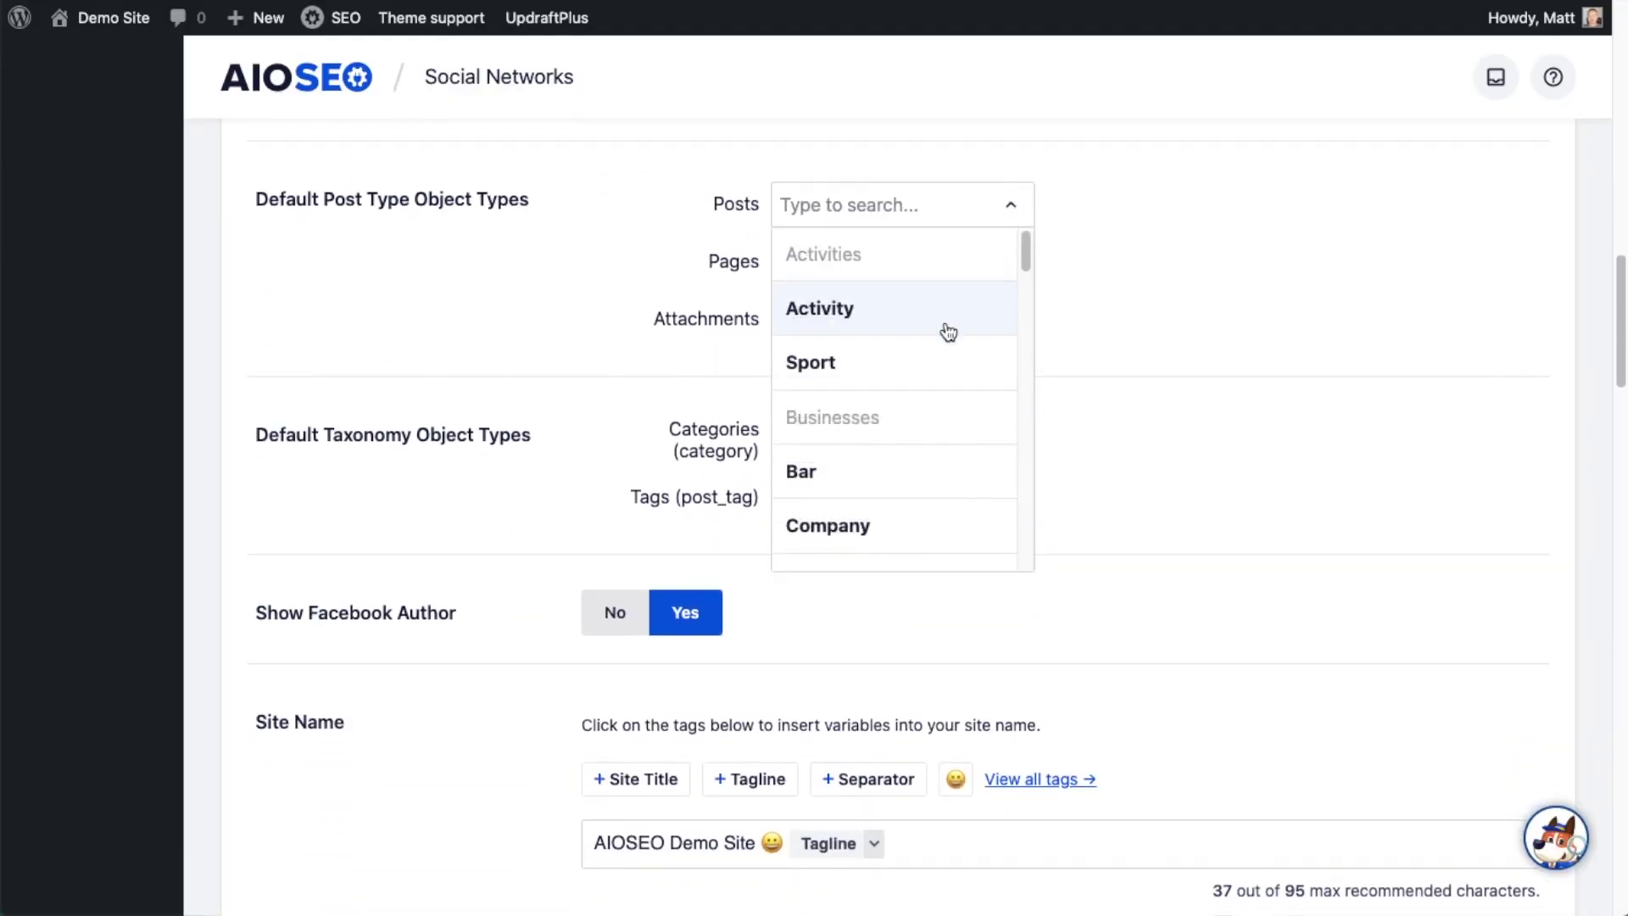
pyautogui.scroll(-3, 949, 331)
pyautogui.scroll(-3, 948, 330)
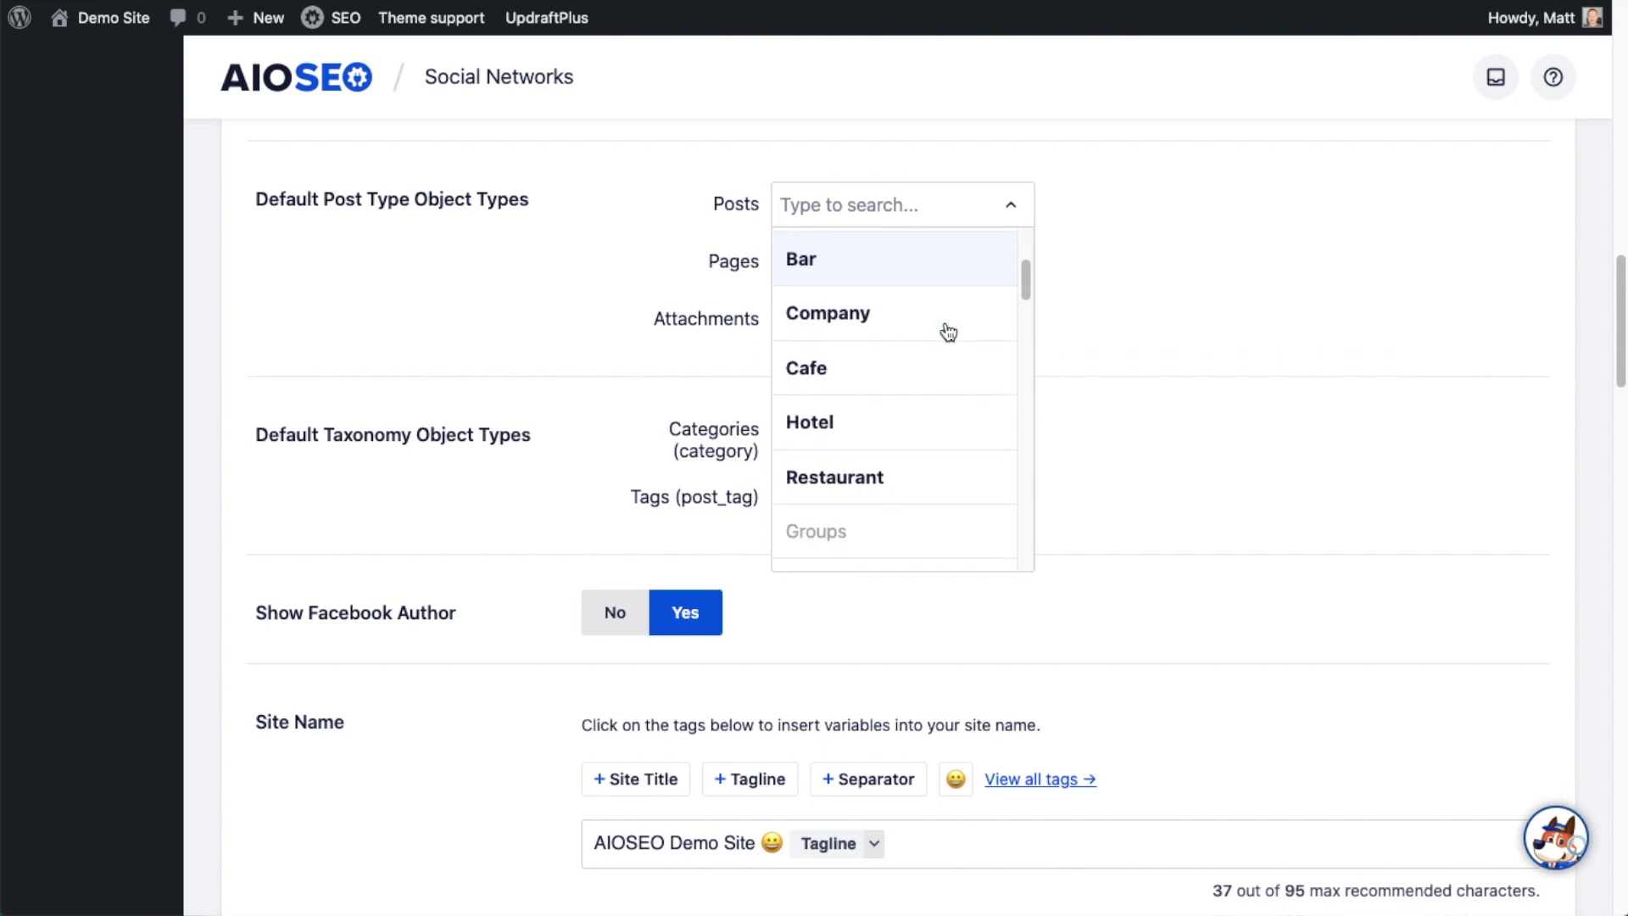
pyautogui.scroll(5, 908, 506)
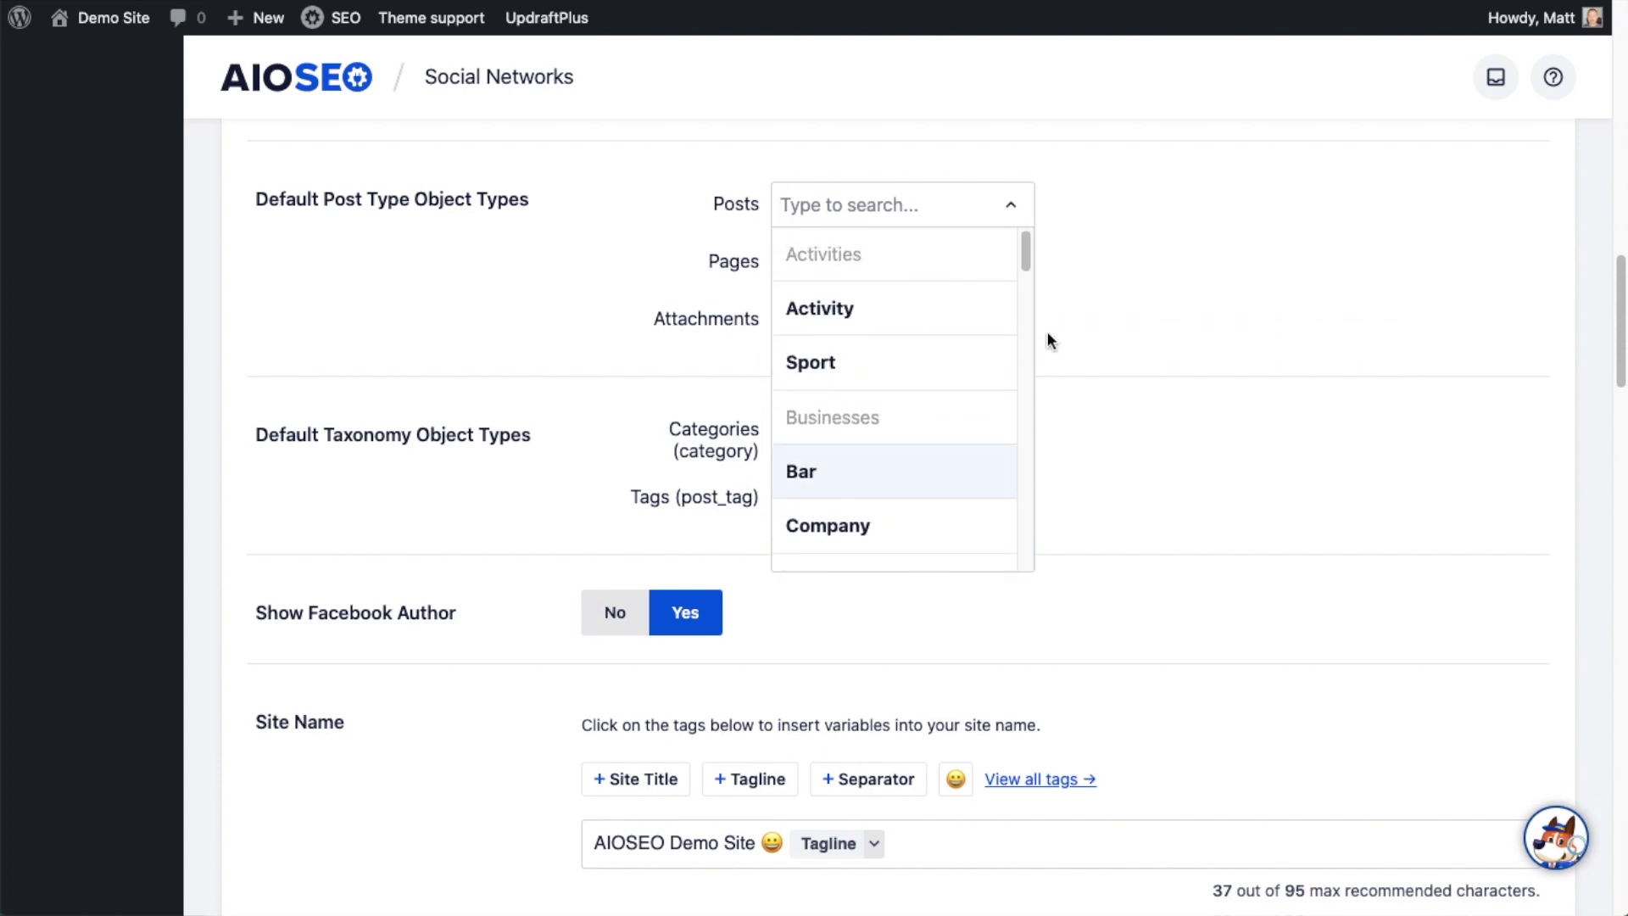
pyautogui.click(1149, 214)
pyautogui.click(1005, 268)
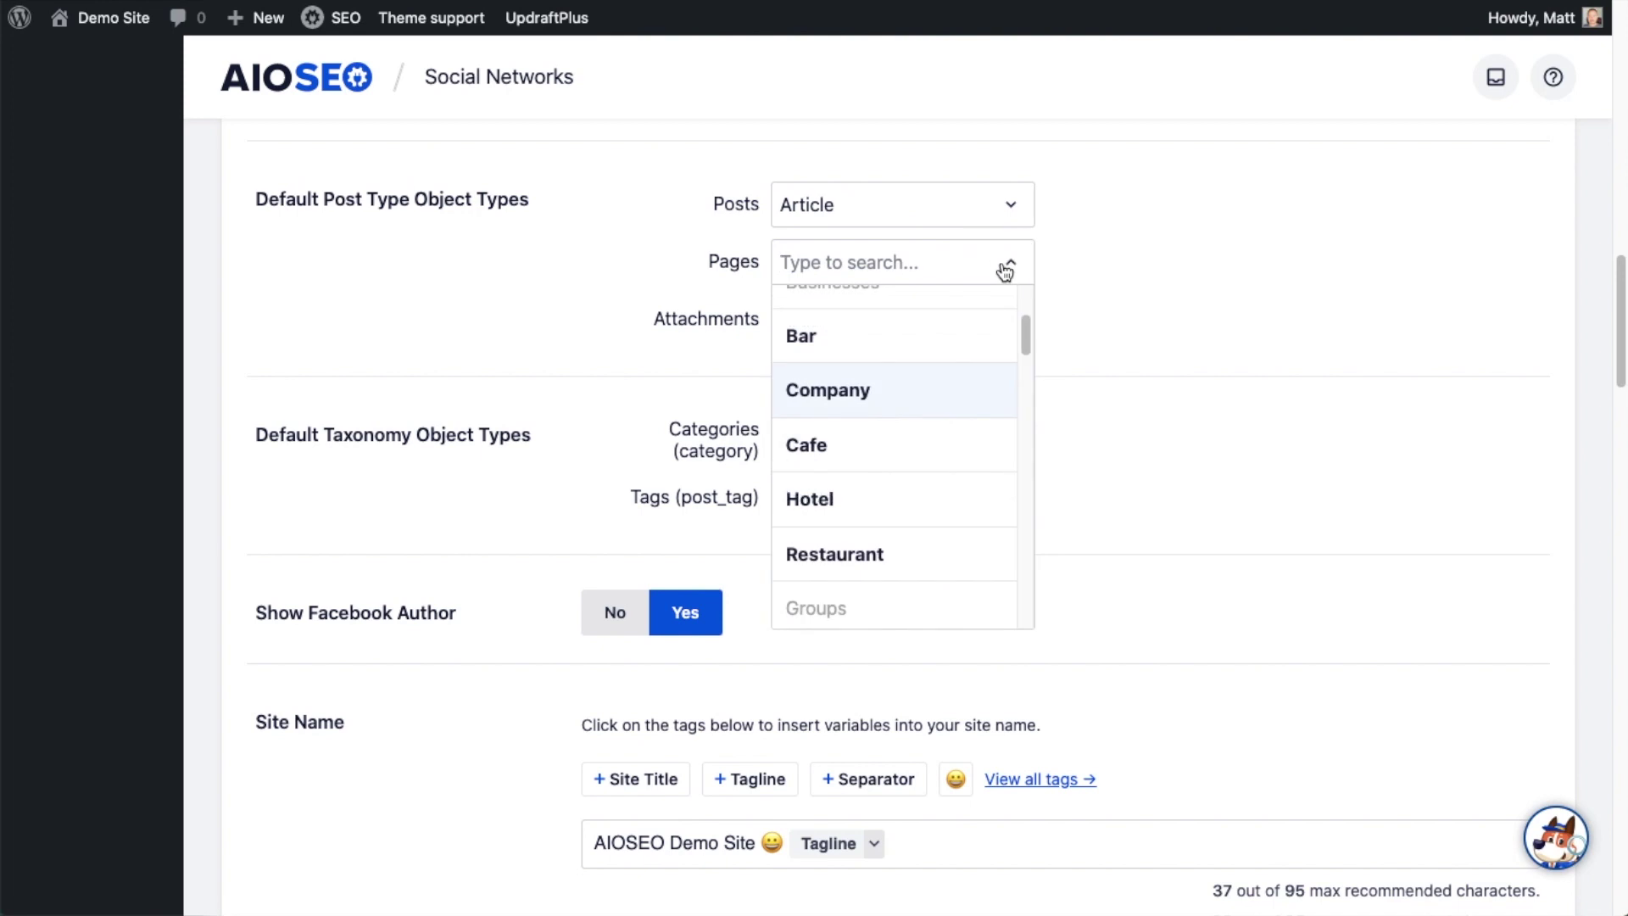
pyautogui.click(1104, 263)
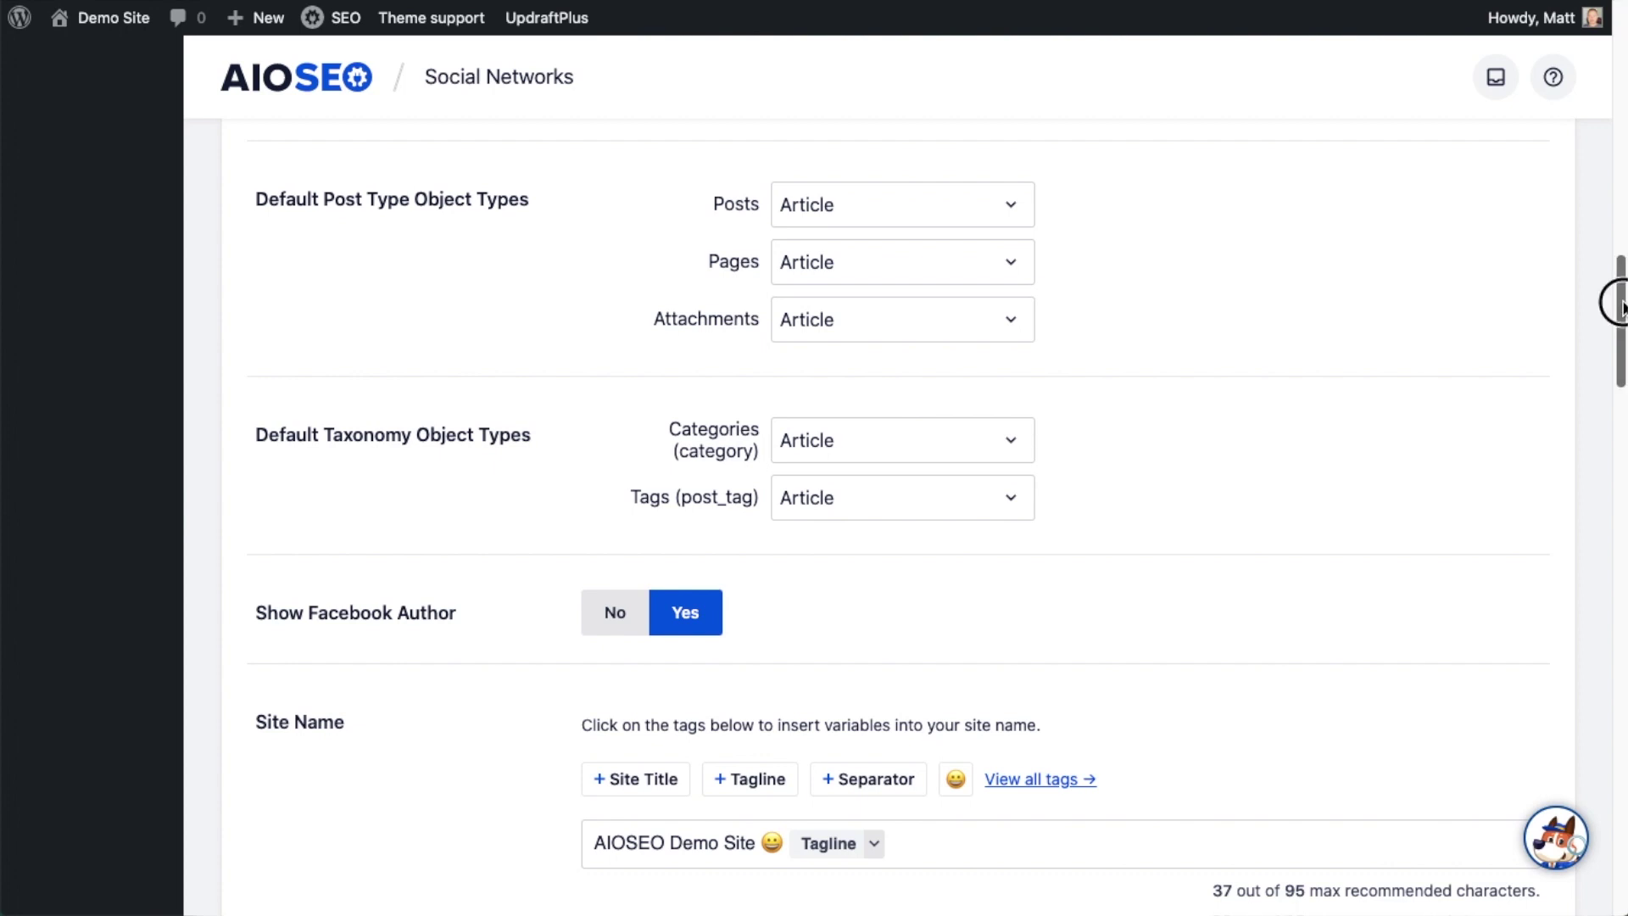
pyautogui.moveTo(1620, 302); pyautogui.dragTo(1620, 348)
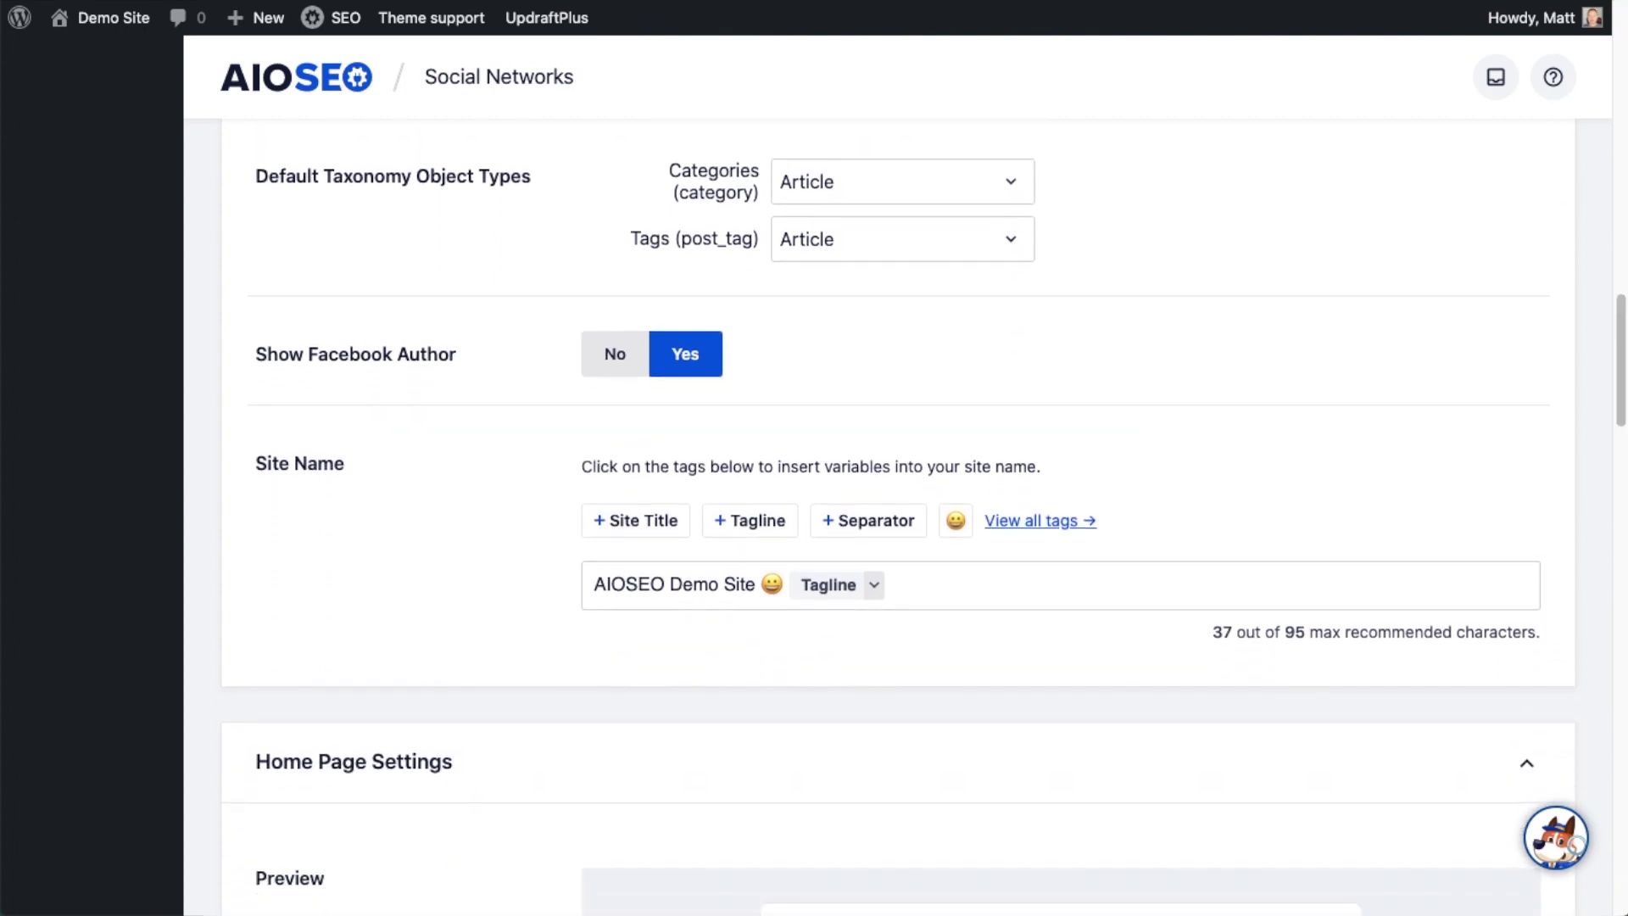
pyautogui.click(1014, 189)
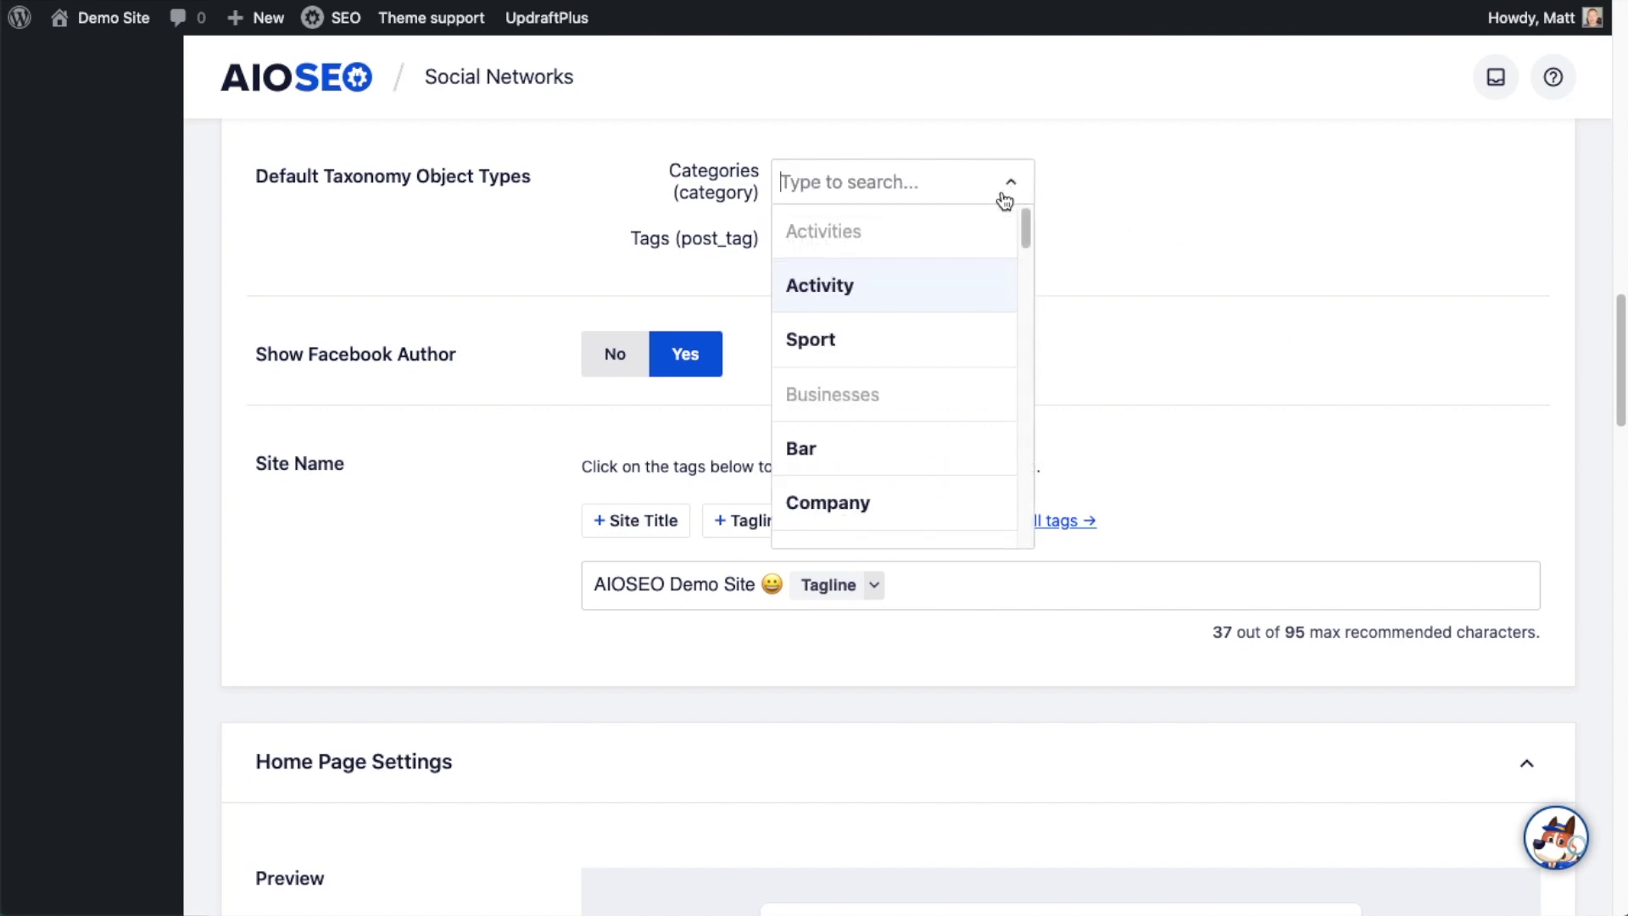
pyautogui.scroll(-3, 928, 339)
pyautogui.scroll(-6, 905, 429)
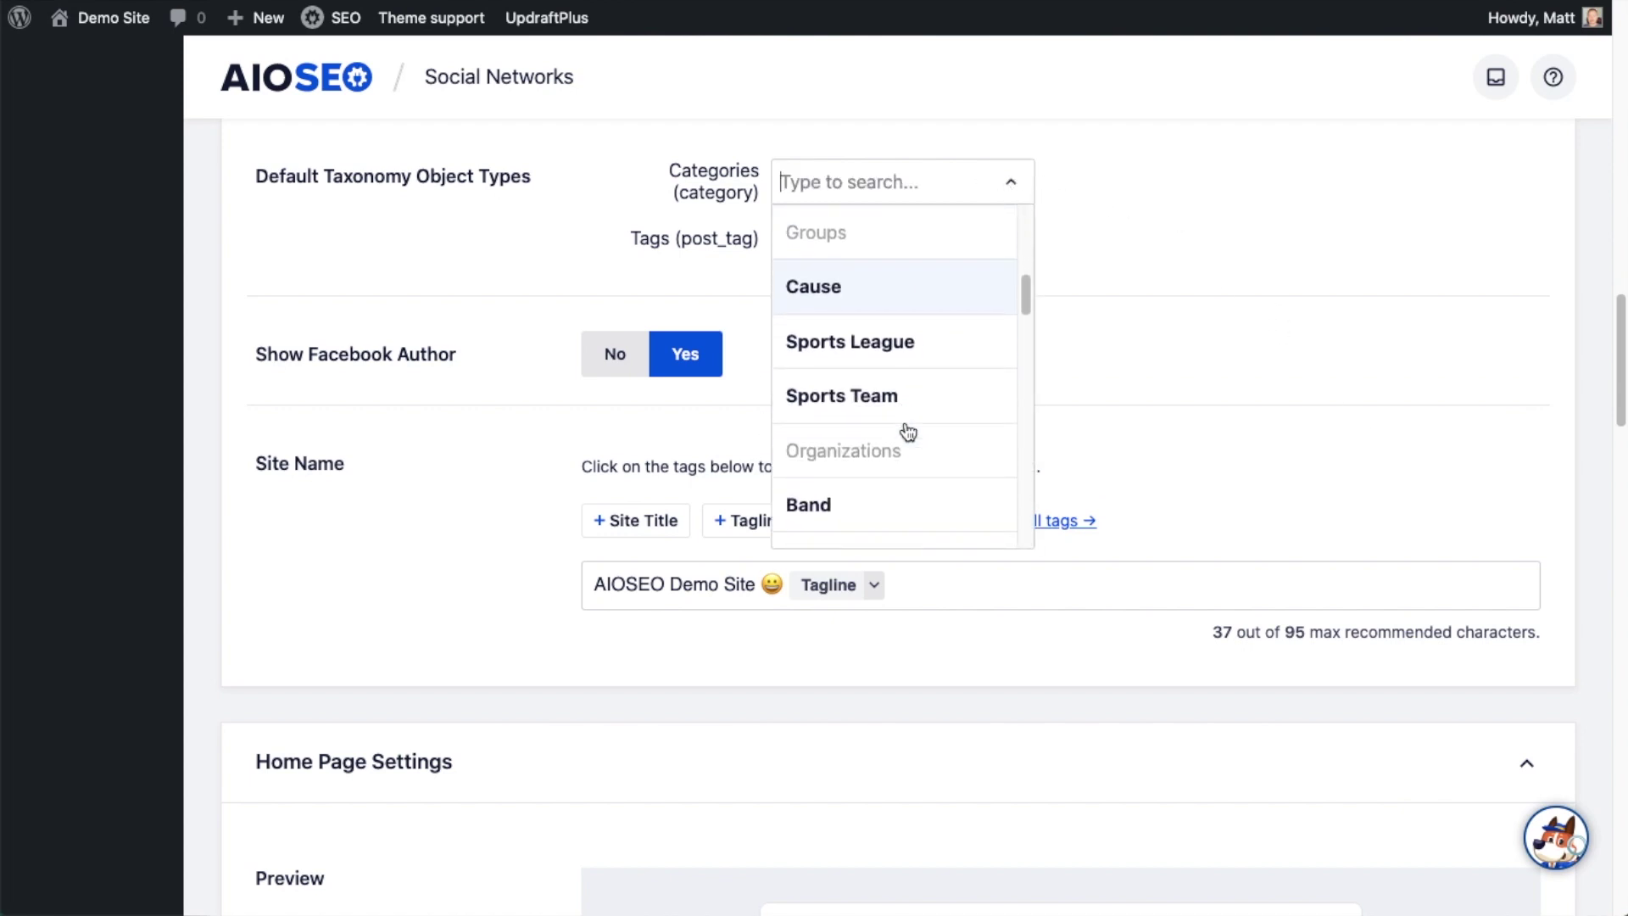
pyautogui.scroll(3, 909, 433)
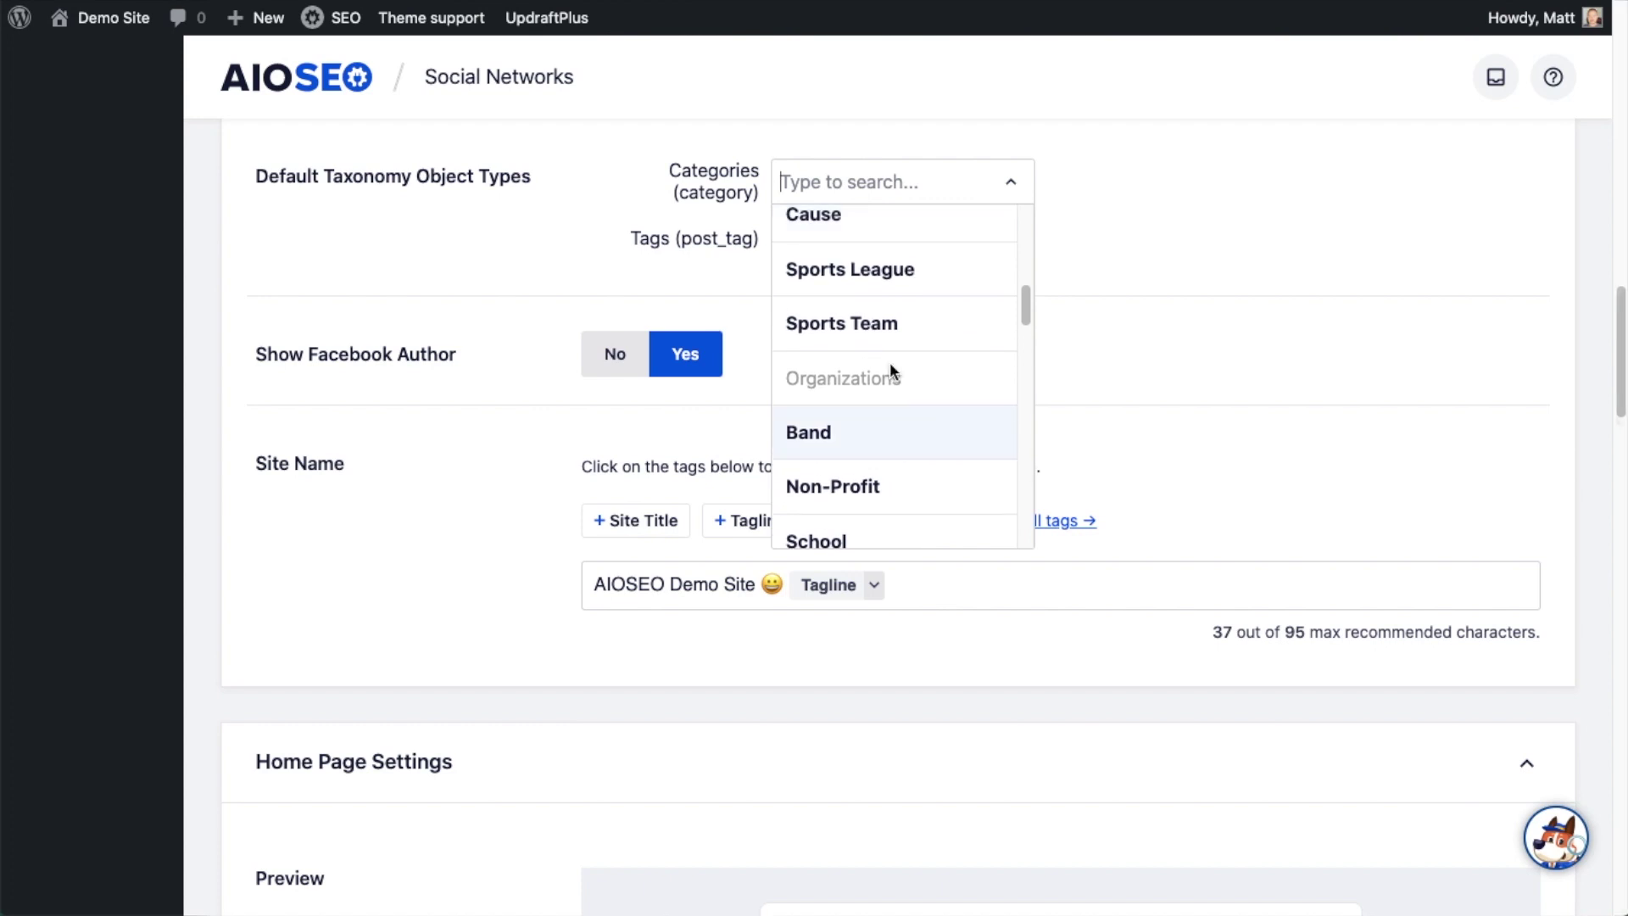
pyautogui.click(866, 325)
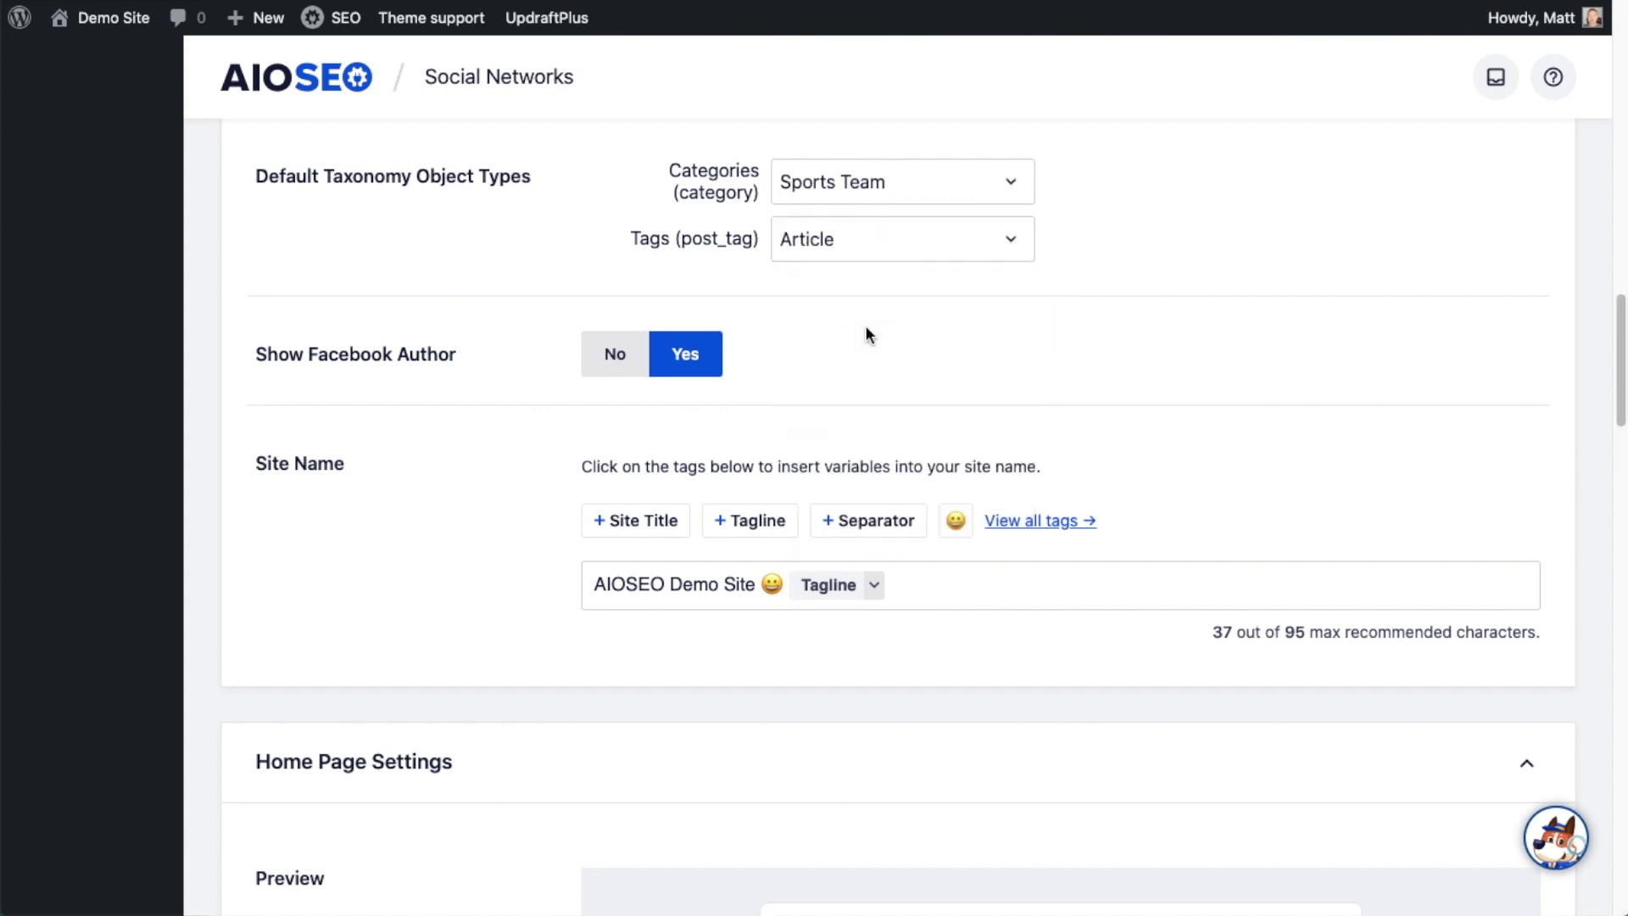
pyautogui.click(976, 244)
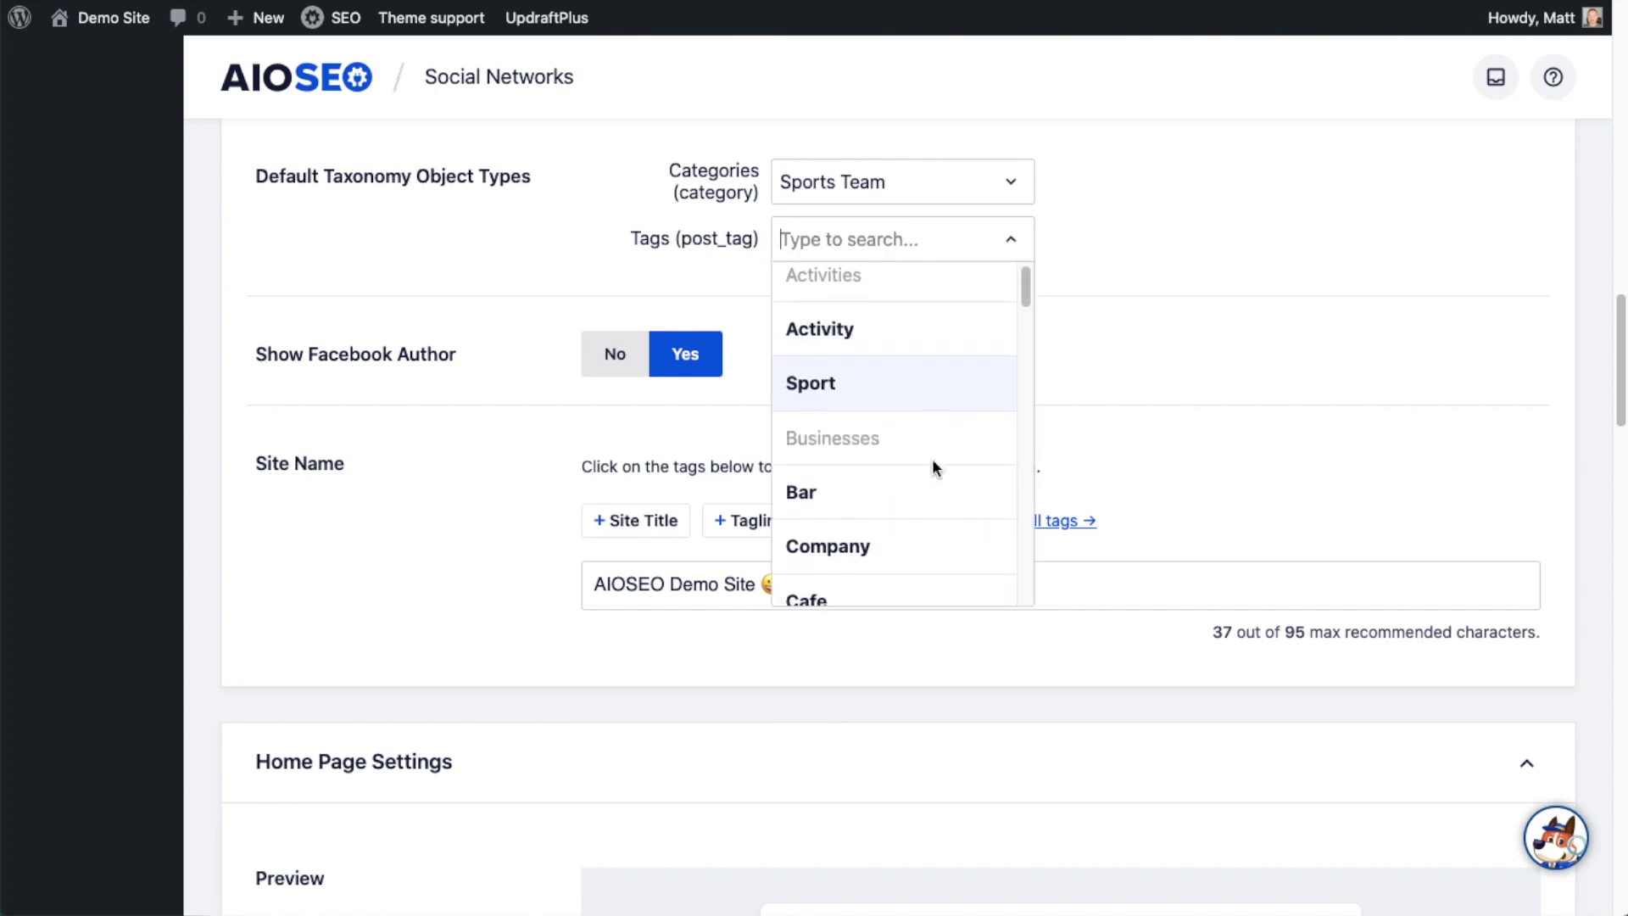
pyautogui.scroll(-3, 935, 462)
pyautogui.scroll(-2, 933, 477)
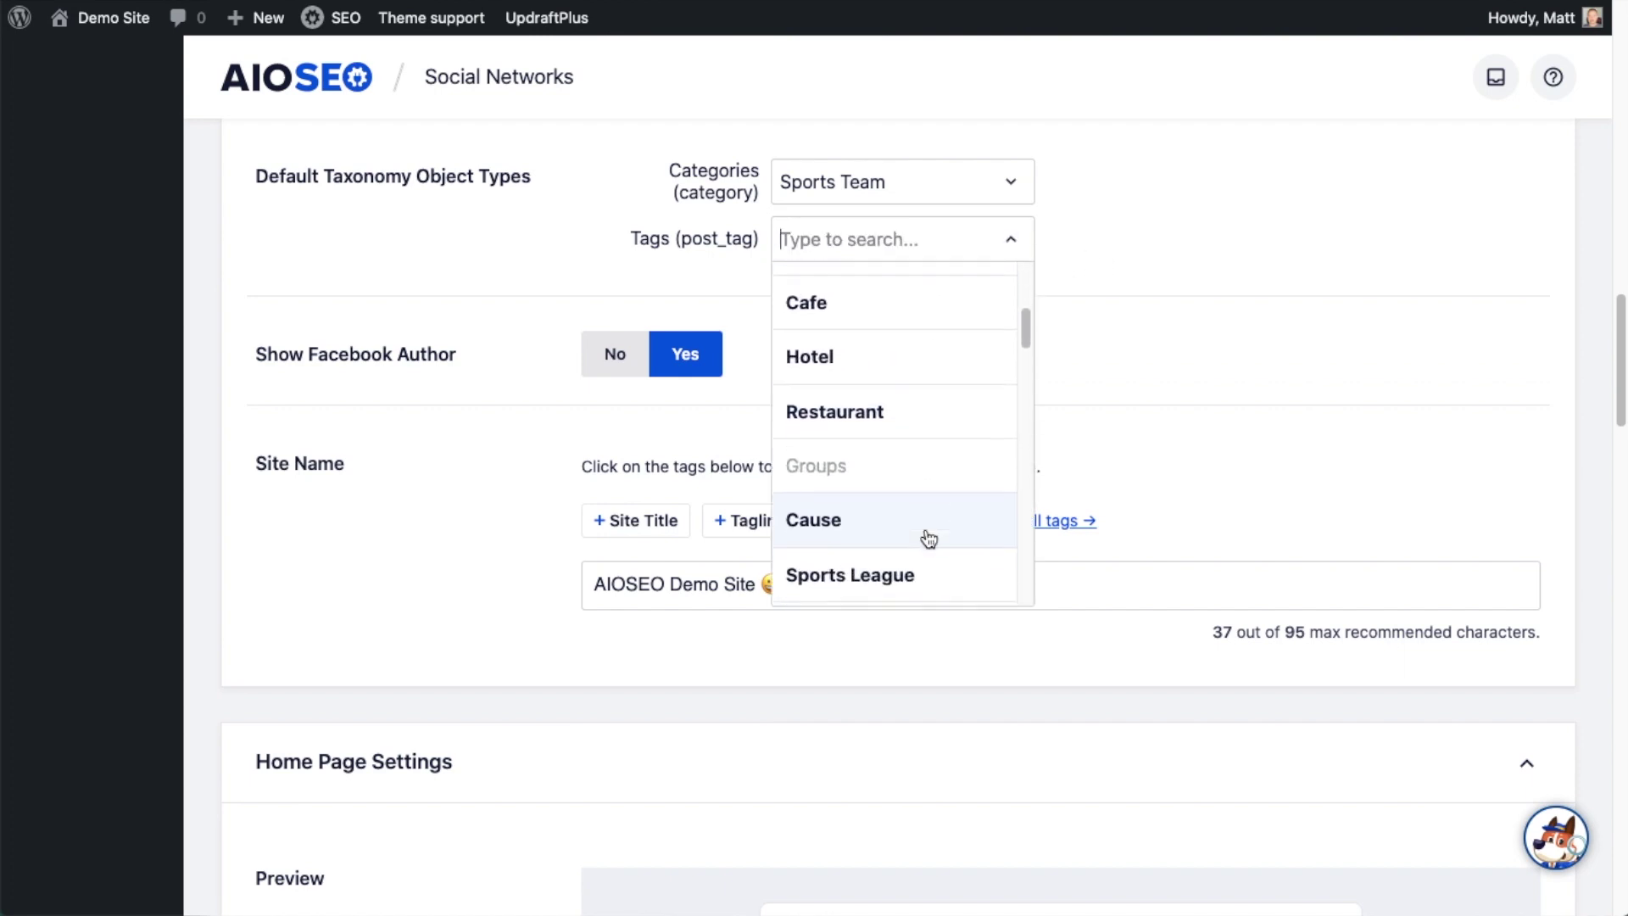
pyautogui.scroll(2, 929, 540)
pyautogui.scroll(3, 928, 540)
pyautogui.click(1114, 328)
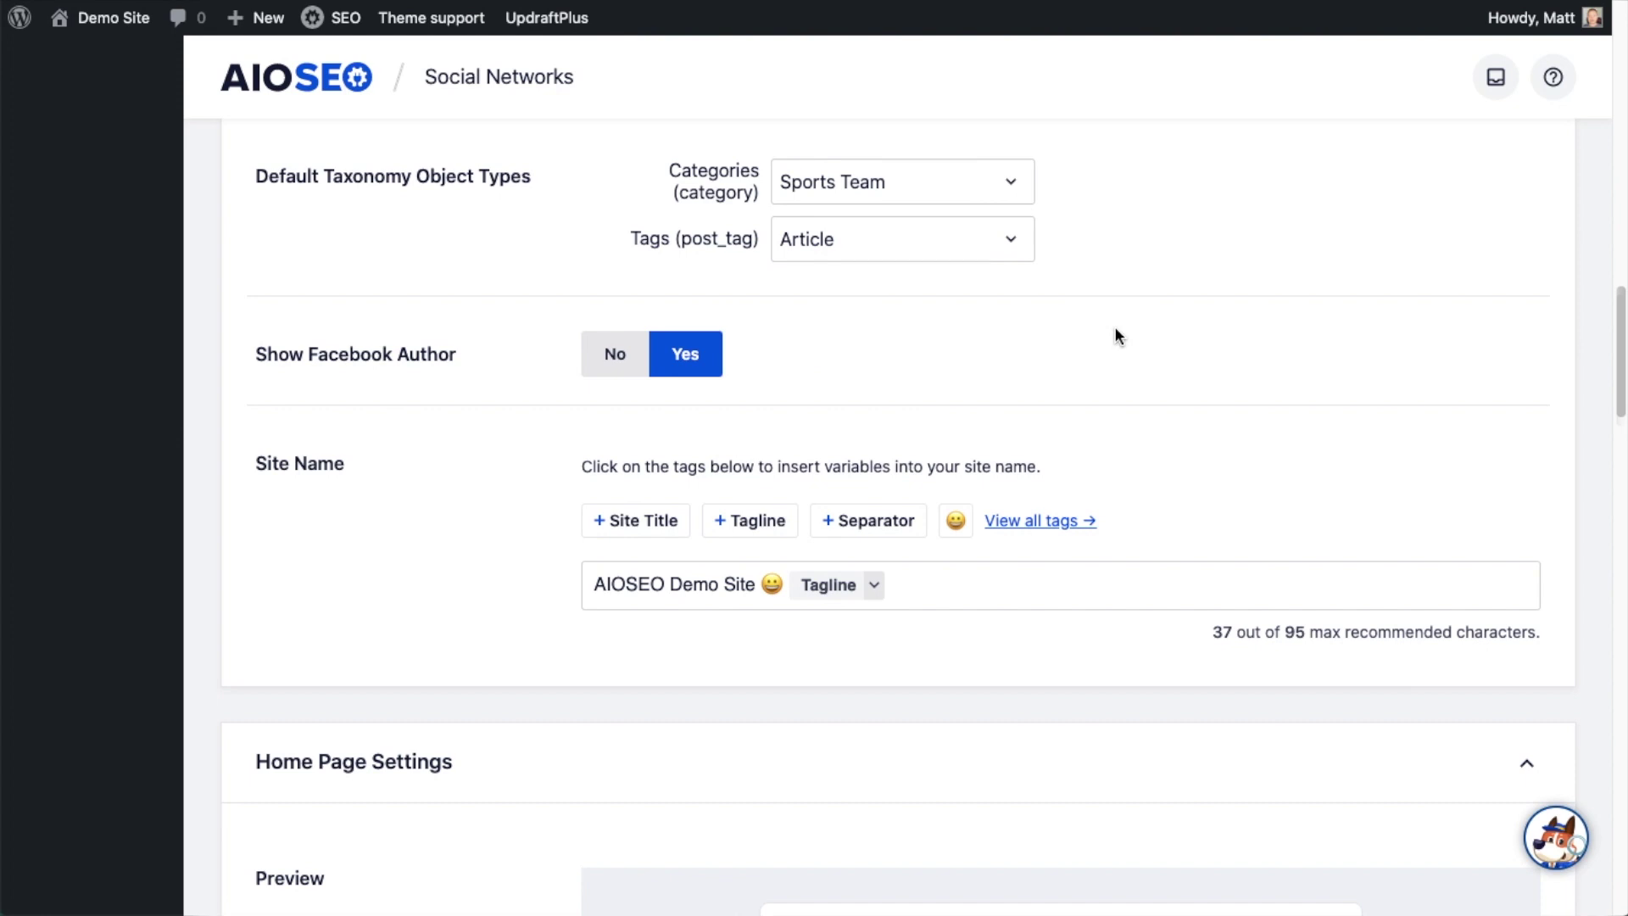
pyautogui.click(993, 182)
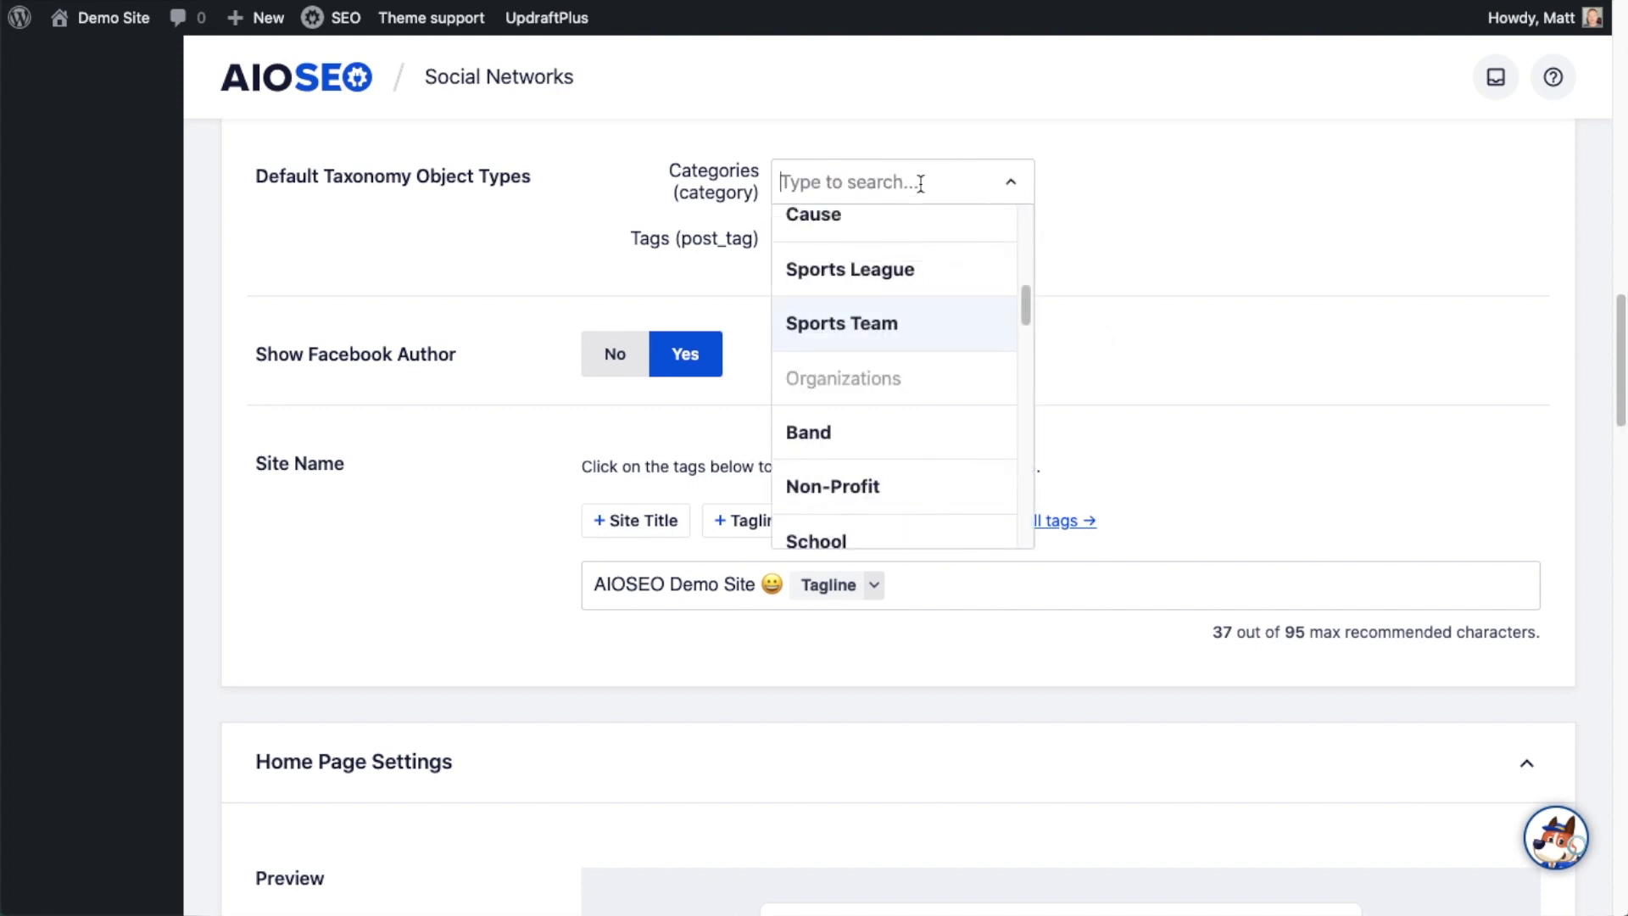
pyautogui.write('artic')
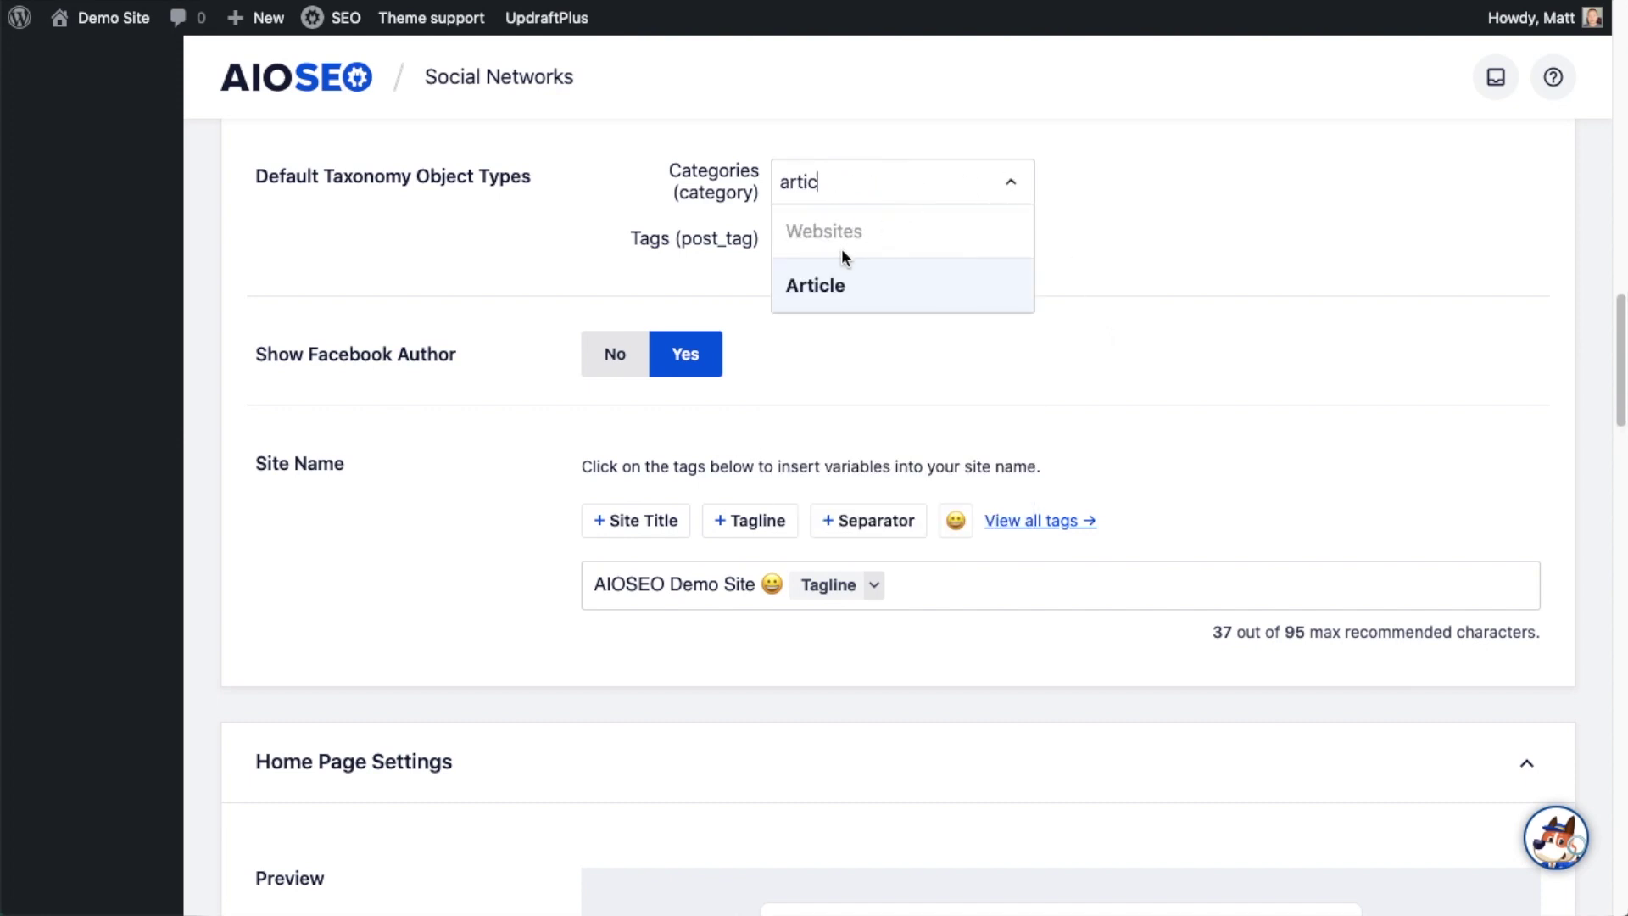
pyautogui.click(814, 282)
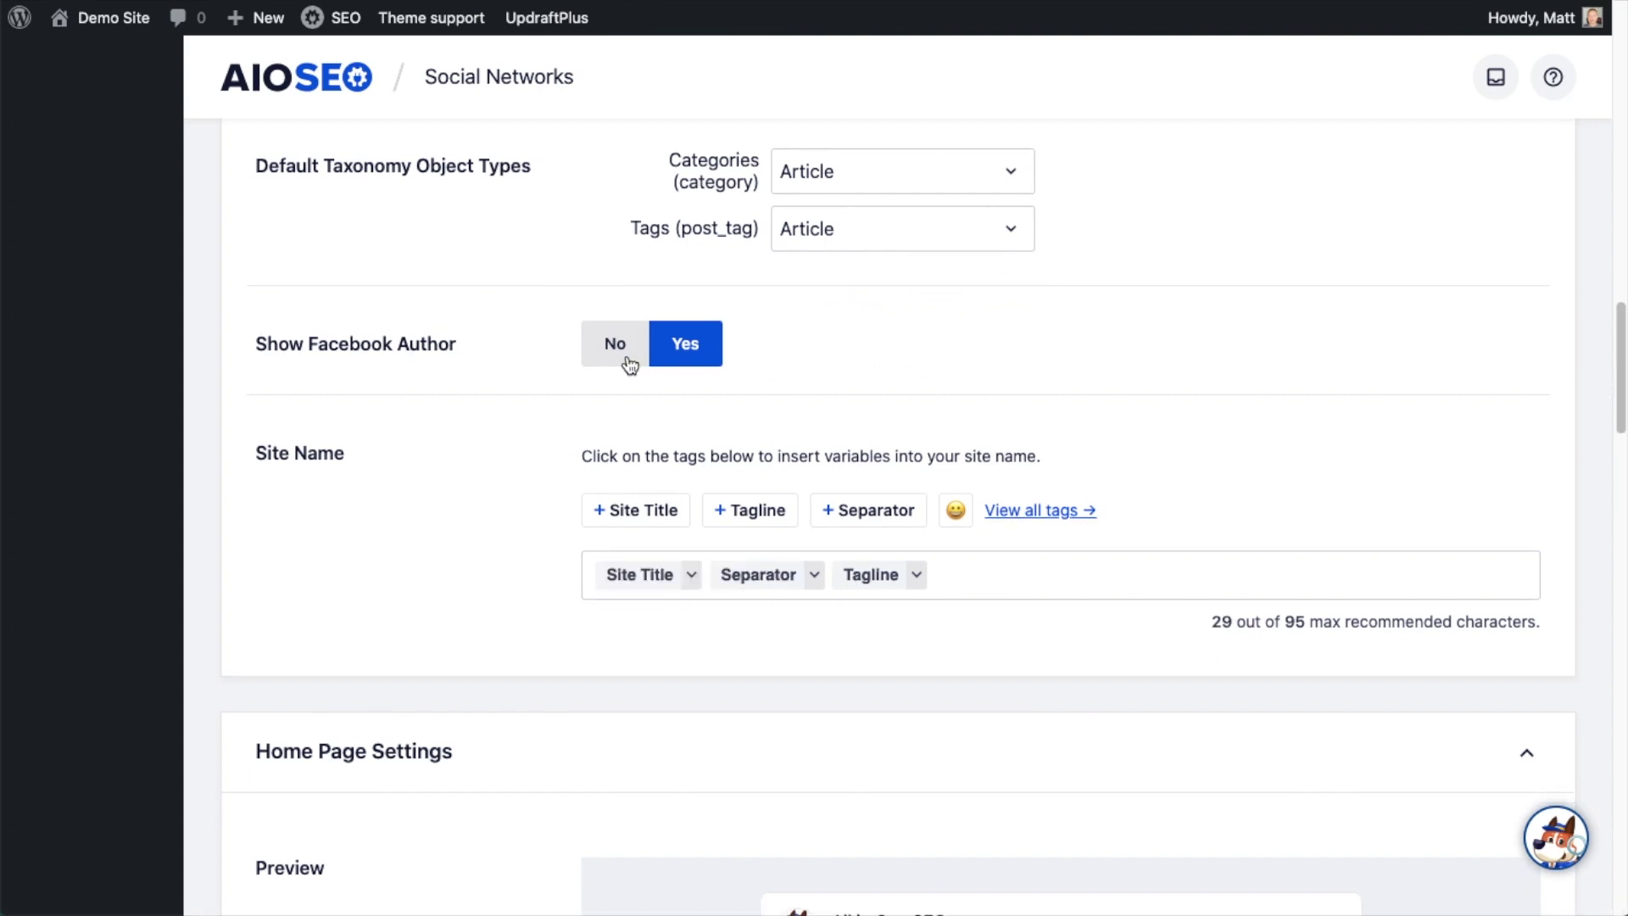
pyautogui.click(628, 363)
pyautogui.click(683, 350)
pyautogui.scroll(-3, 1194, 358)
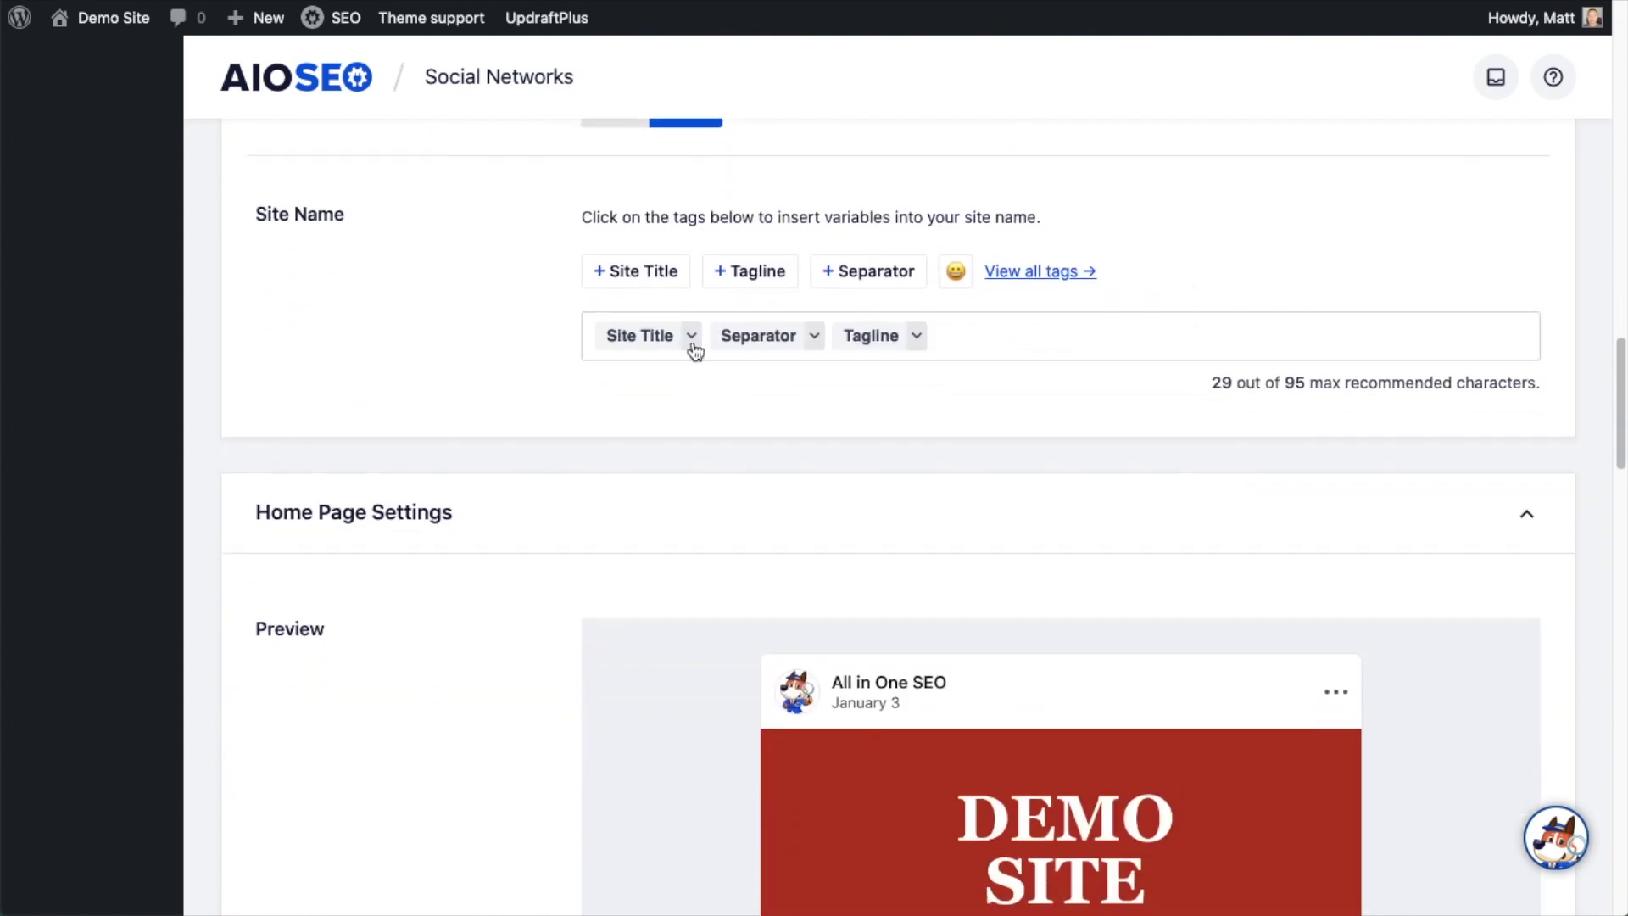
# Replace the Facebook Site Name with 'AIOSEO Demo Site', a 😀 emoji and the Tagline tag
pyautogui.click(994, 338)
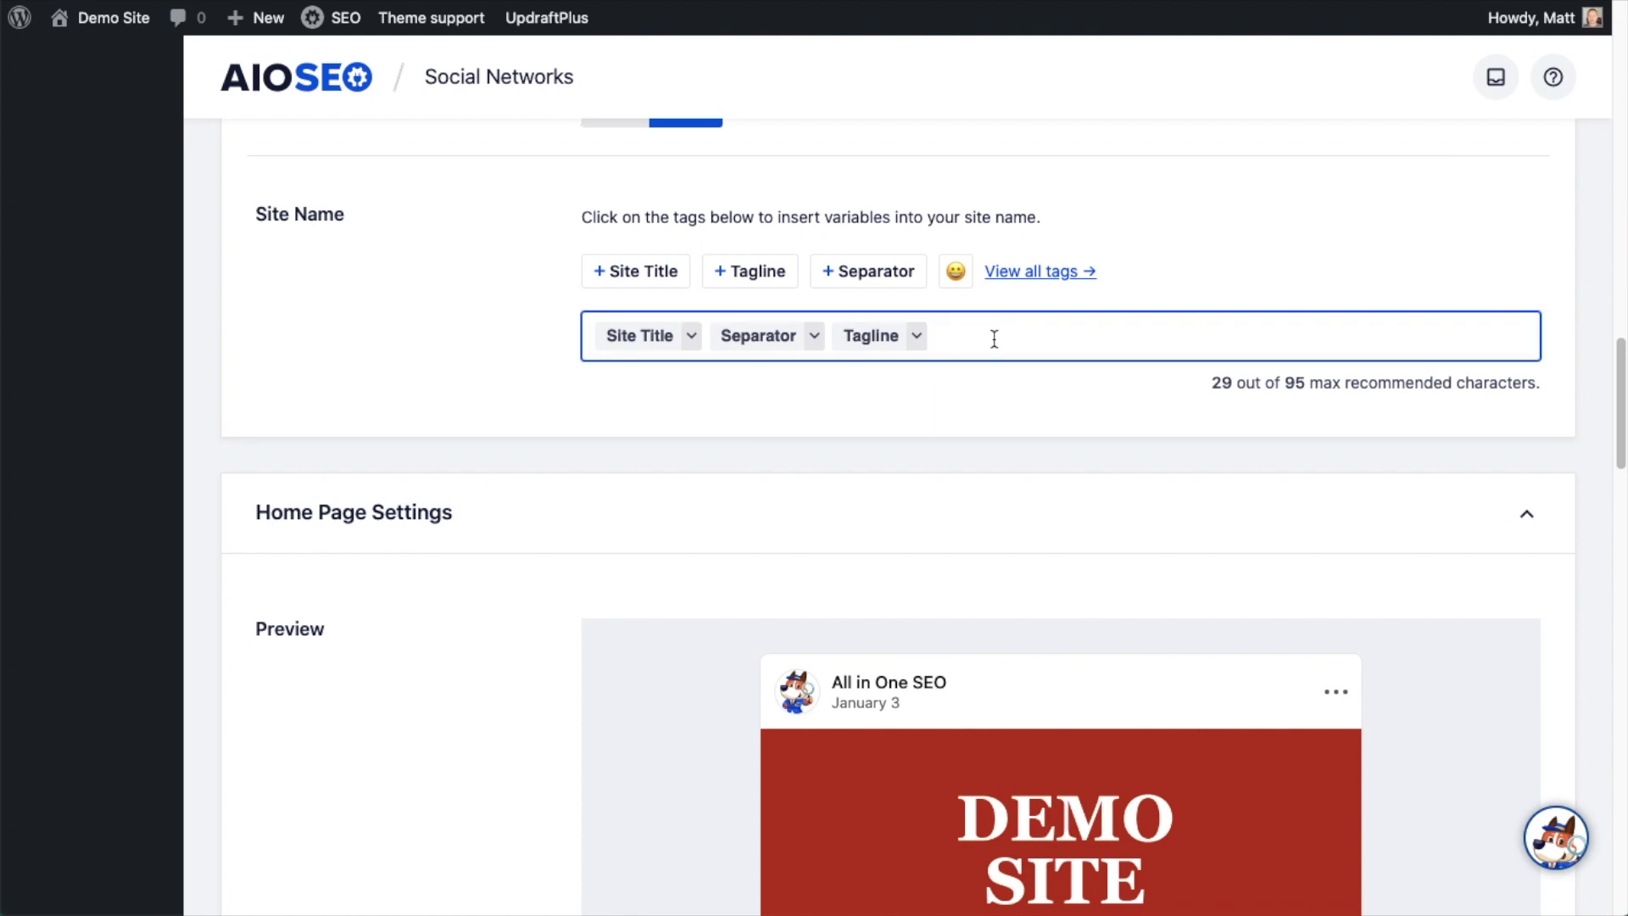
pyautogui.press('BackSpace')
pyautogui.press('BackSpace')
pyautogui.press('BackSpace')
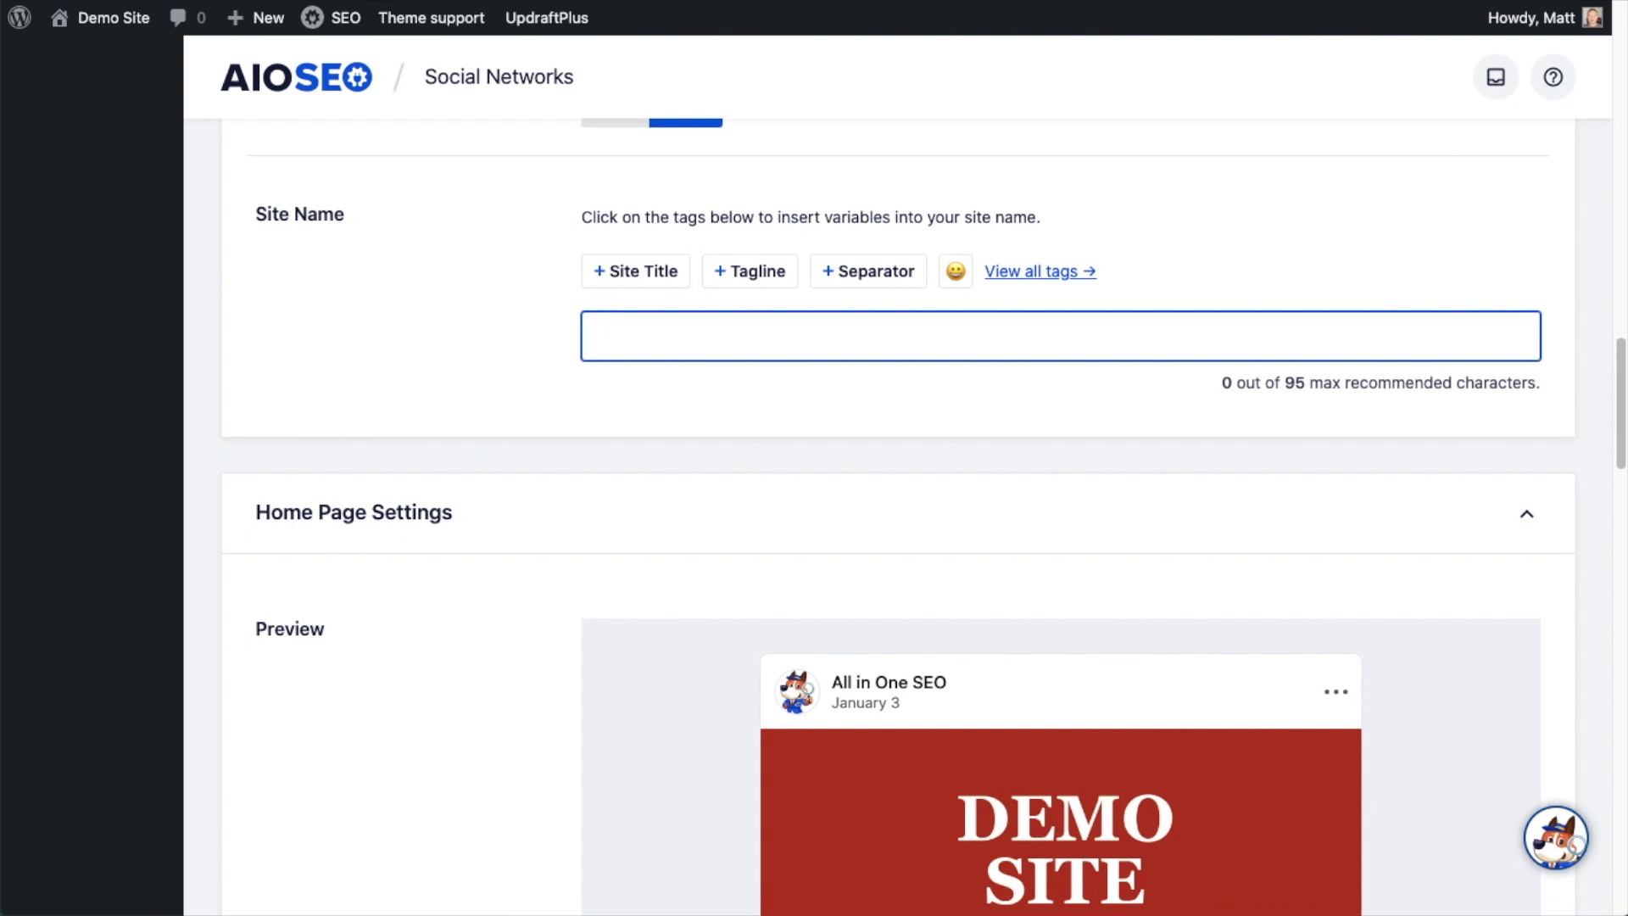
pyautogui.write('AIOSEO Demo Site')
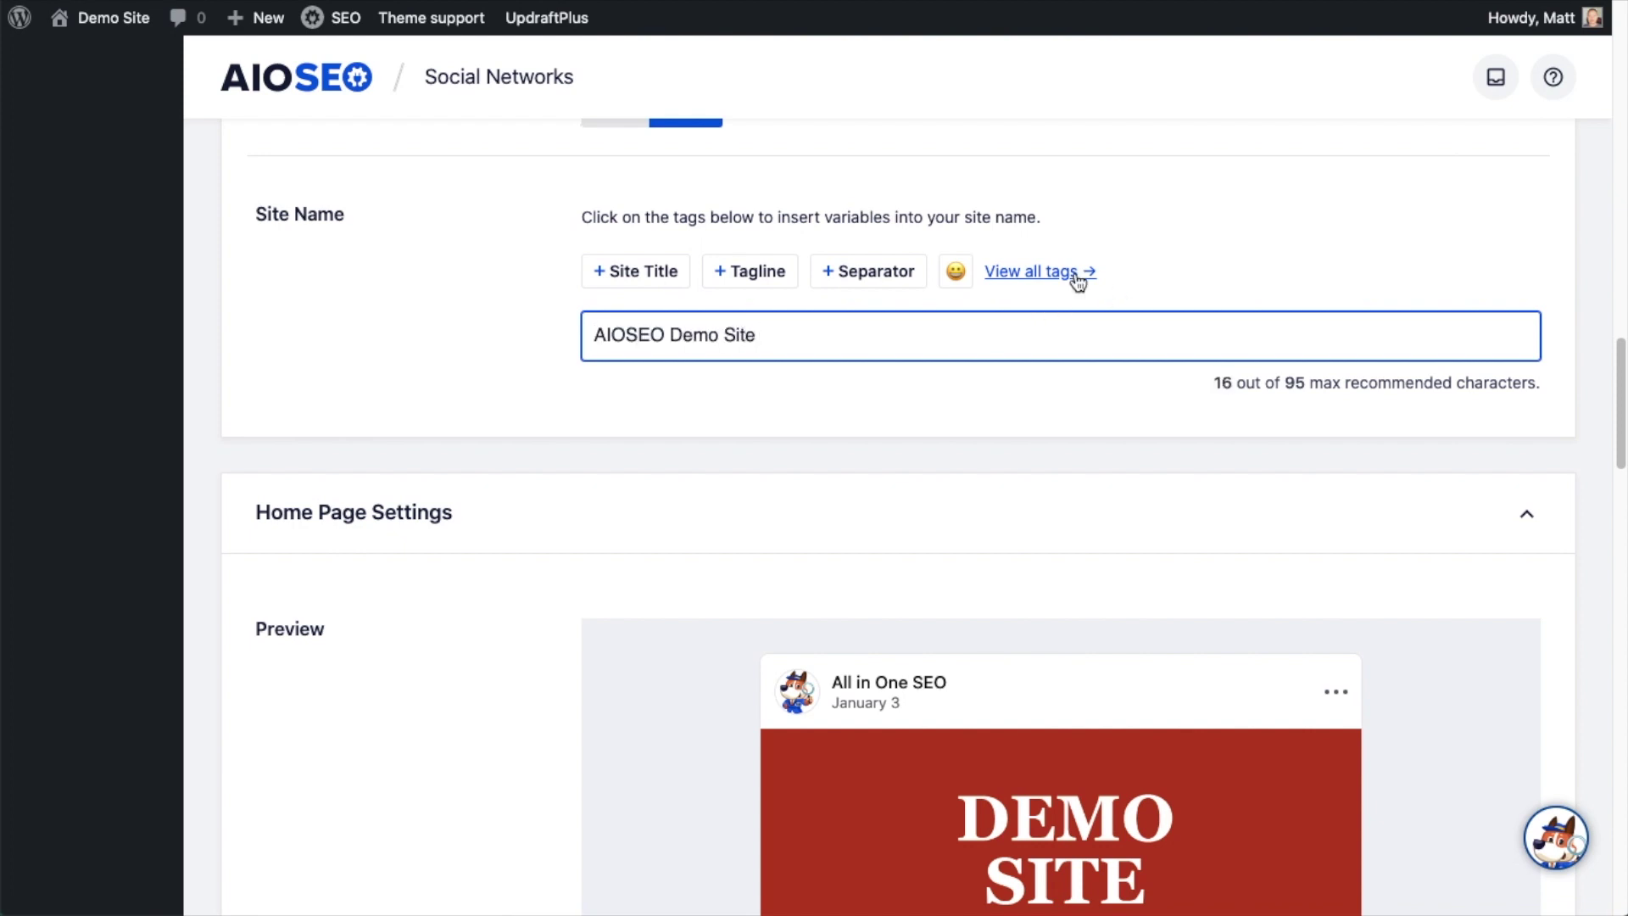
pyautogui.click(950, 278)
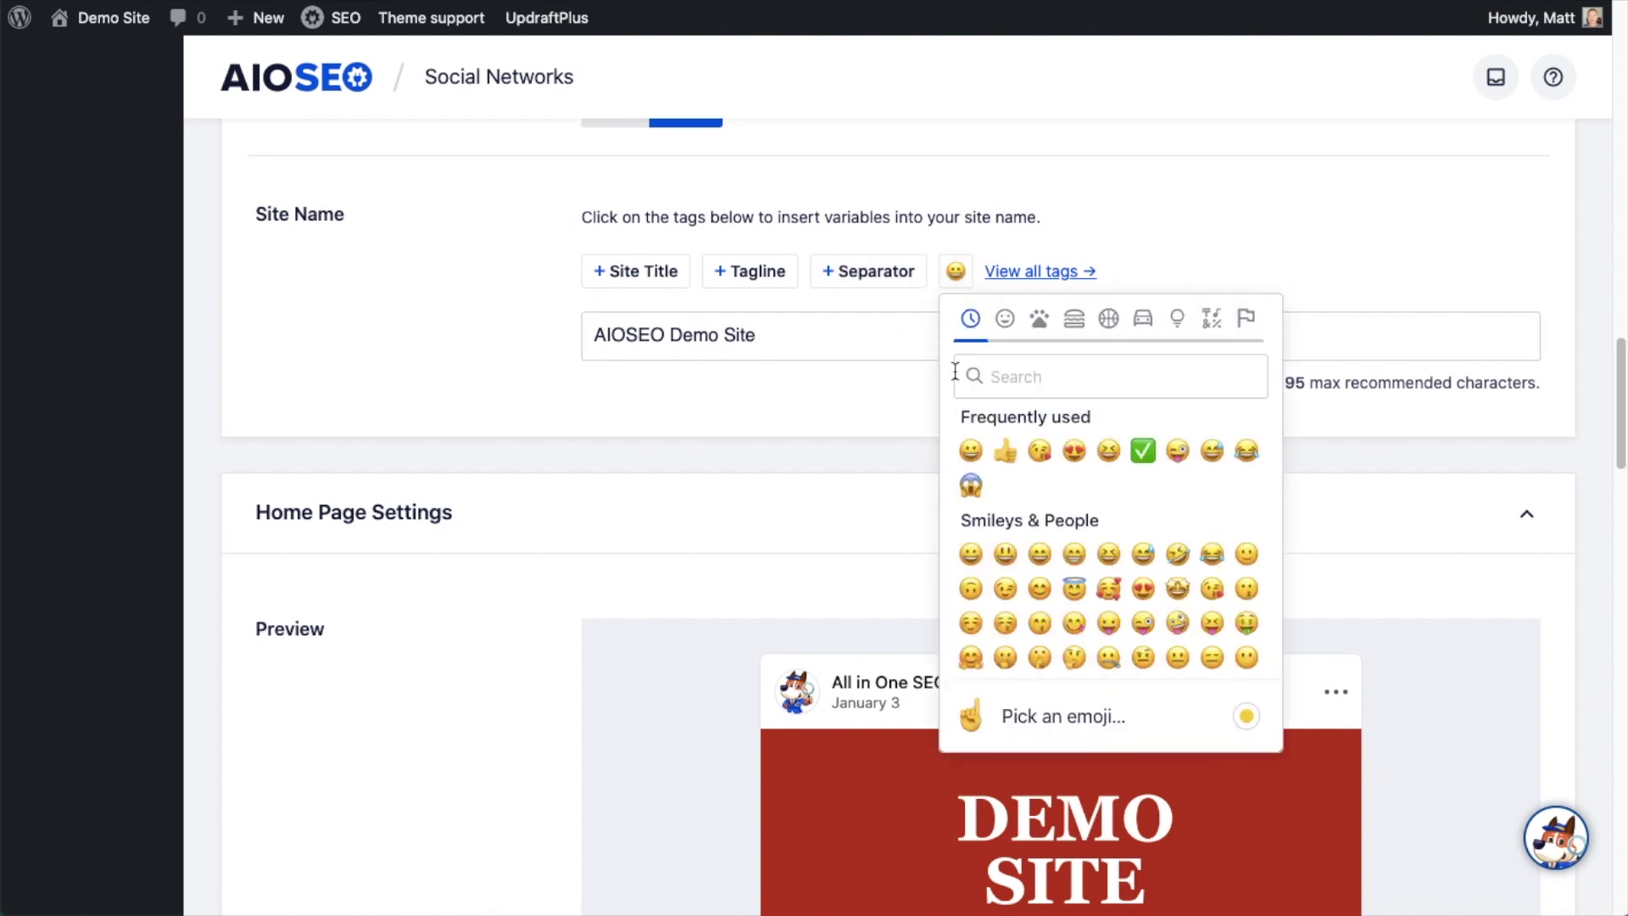
pyautogui.click(970, 449)
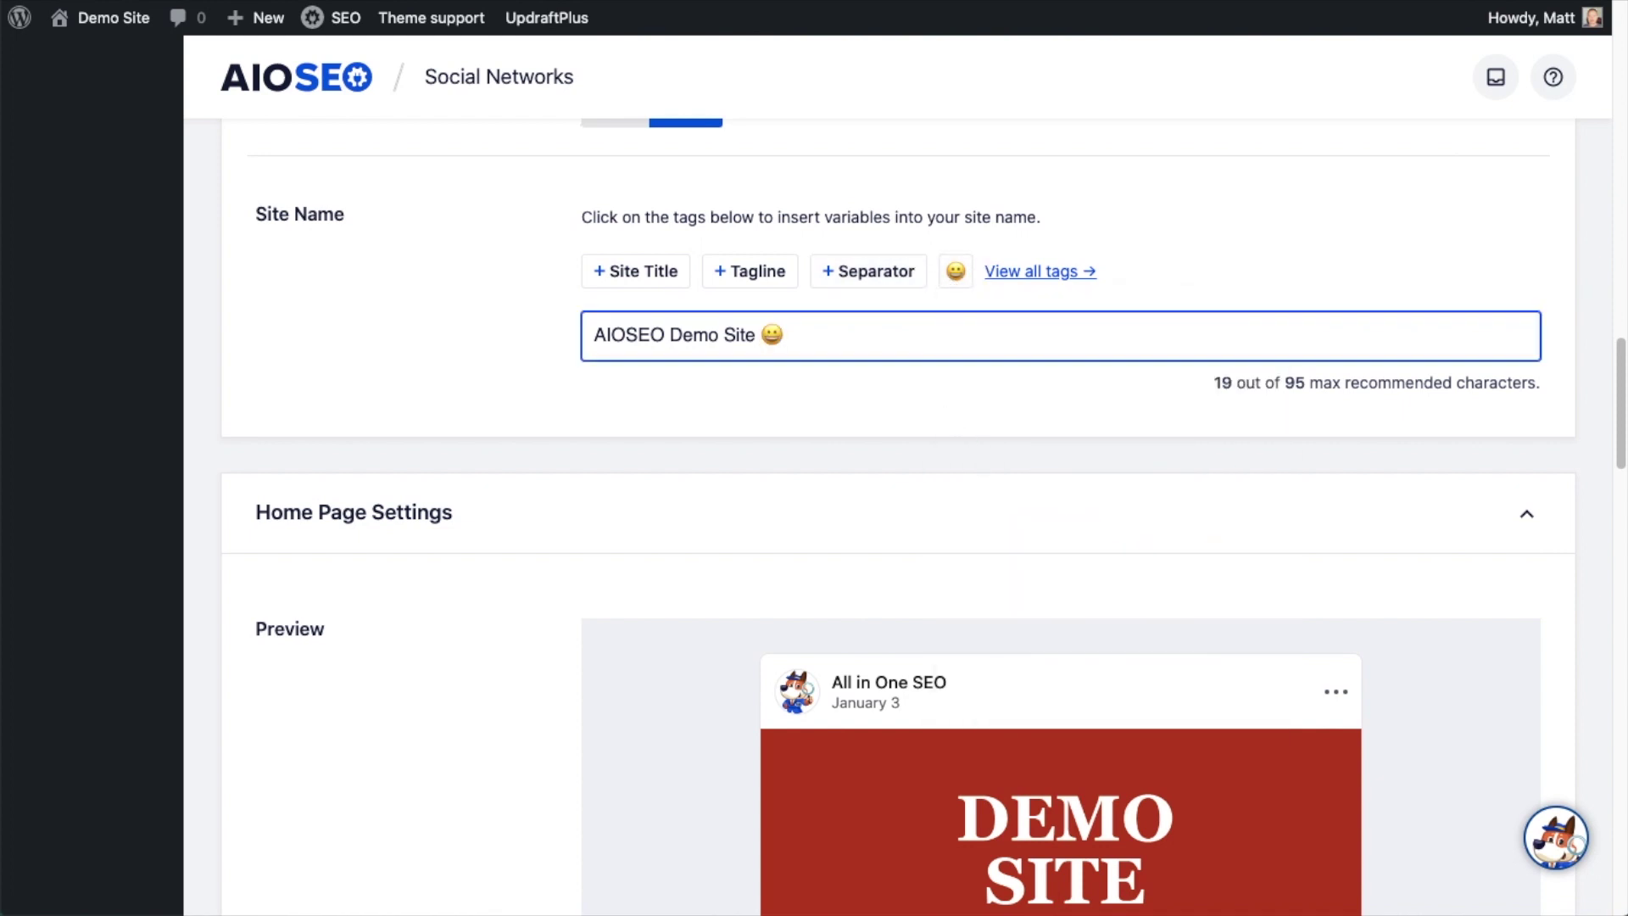
pyautogui.click(743, 273)
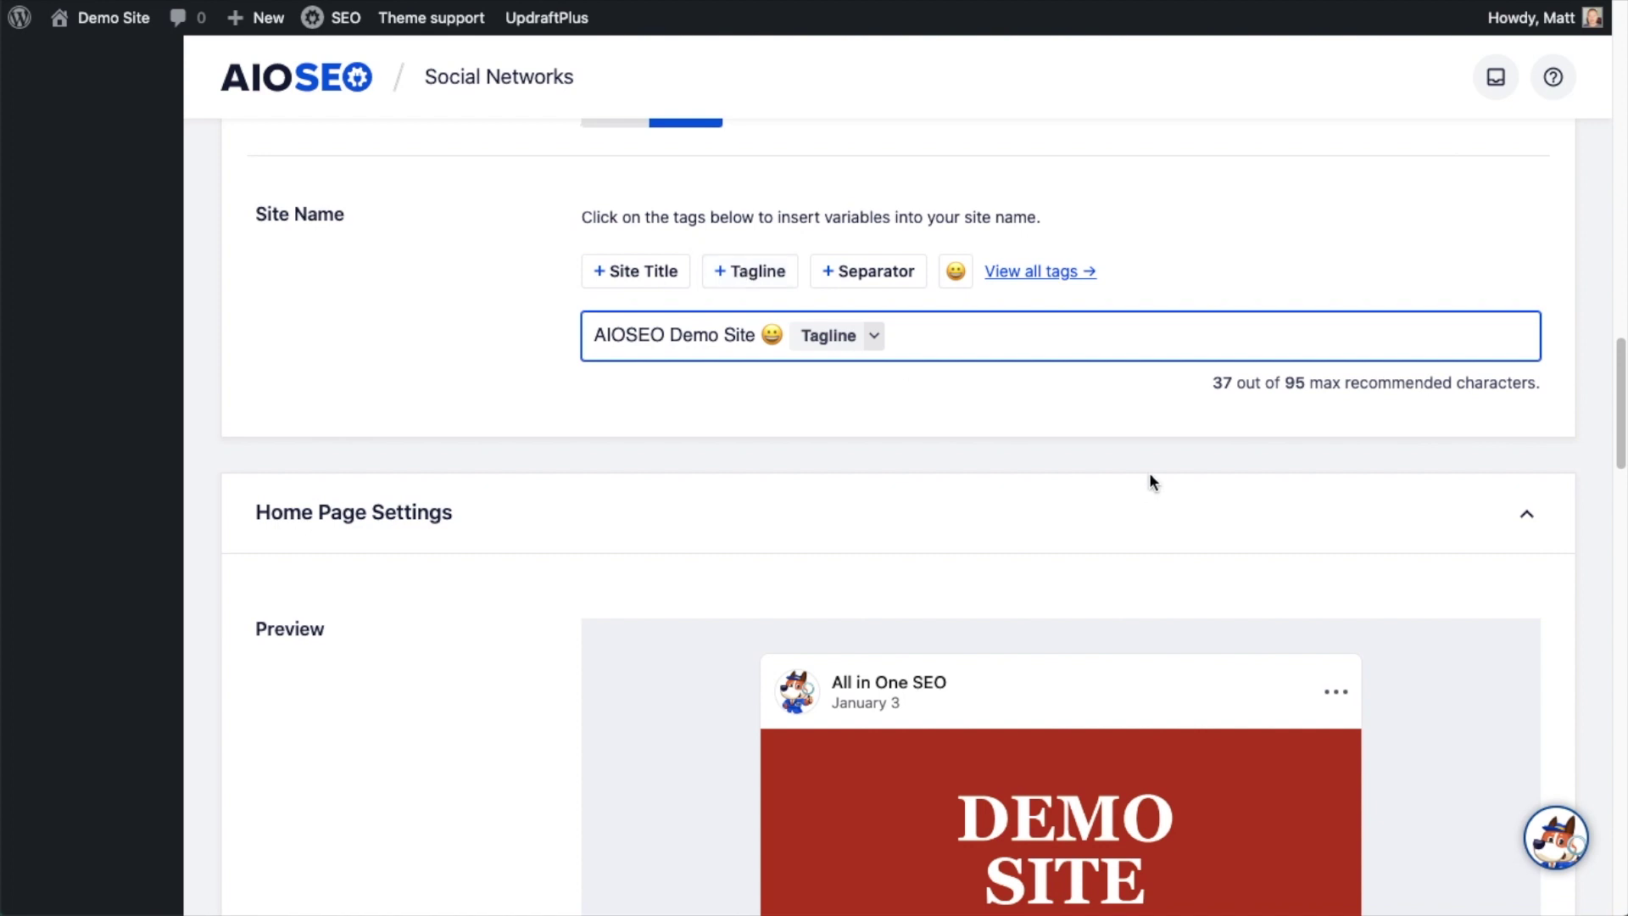
pyautogui.scroll(-2, 1153, 483)
pyautogui.scroll(-2, 1161, 486)
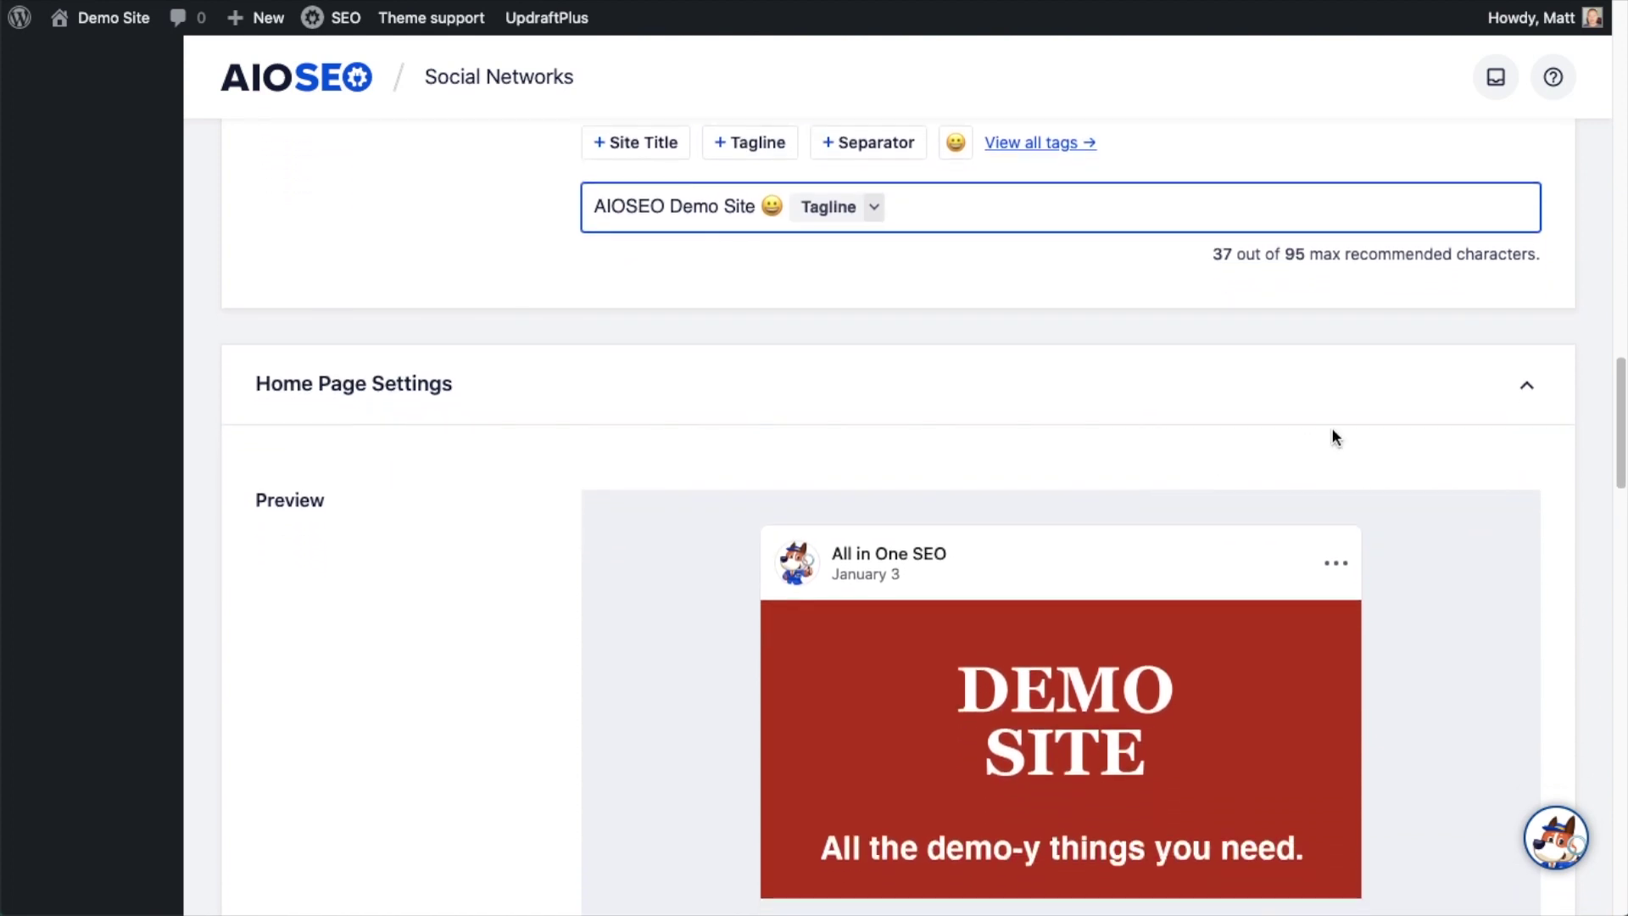
pyautogui.scroll(-3, 1462, 423)
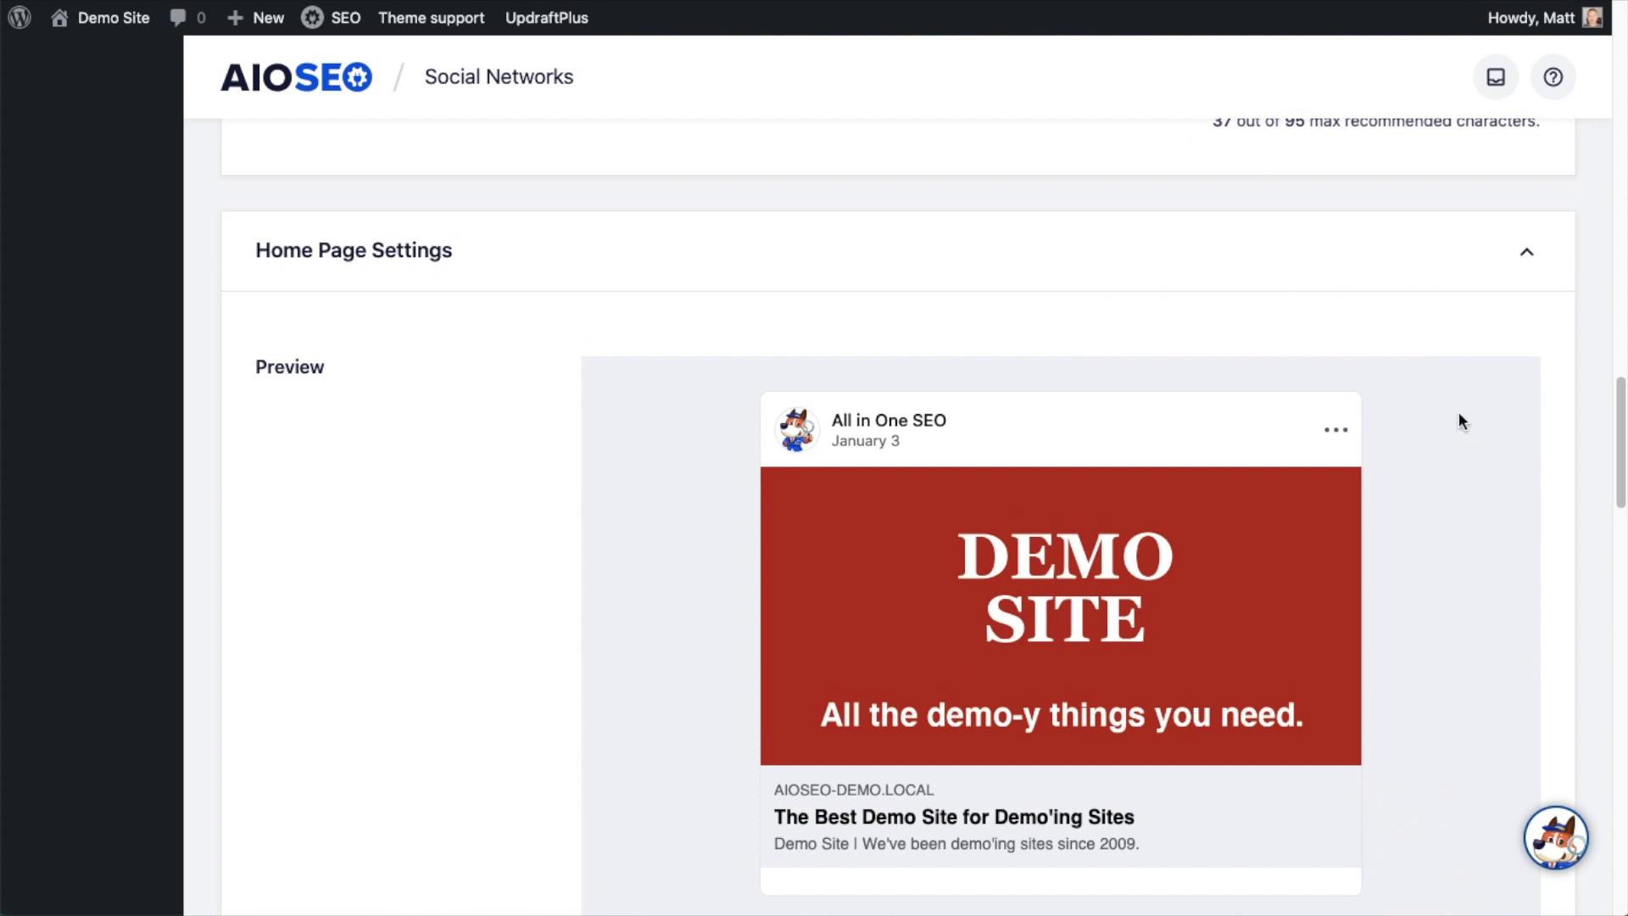
pyautogui.scroll(-1, 1462, 423)
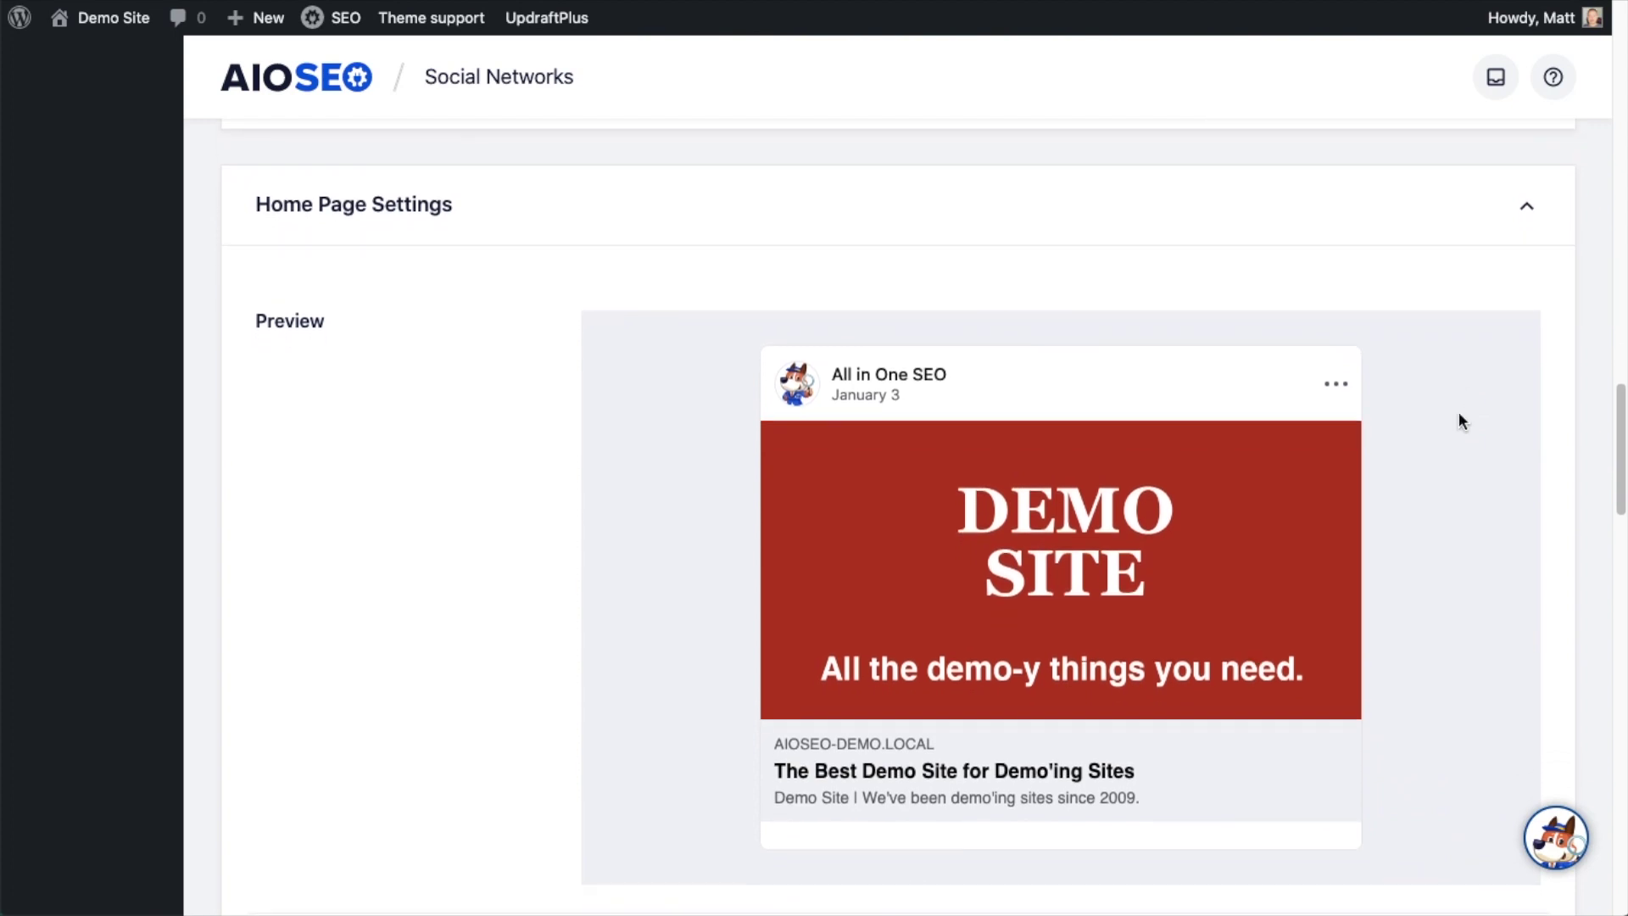
pyautogui.scroll(-3, 1462, 422)
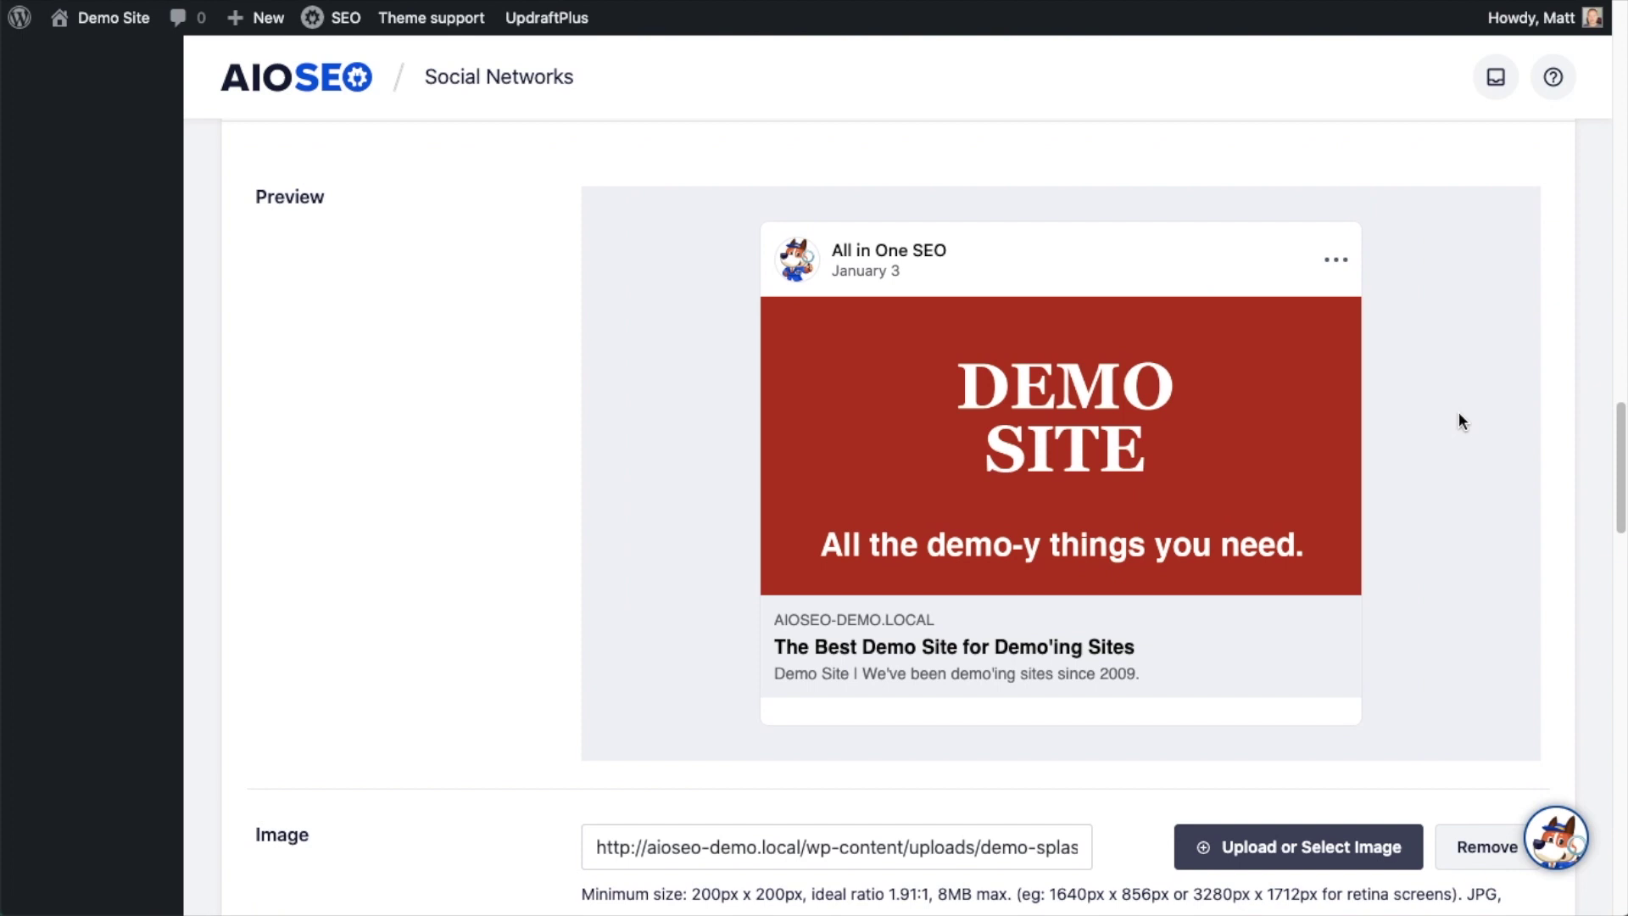
pyautogui.scroll(-1, 1459, 413)
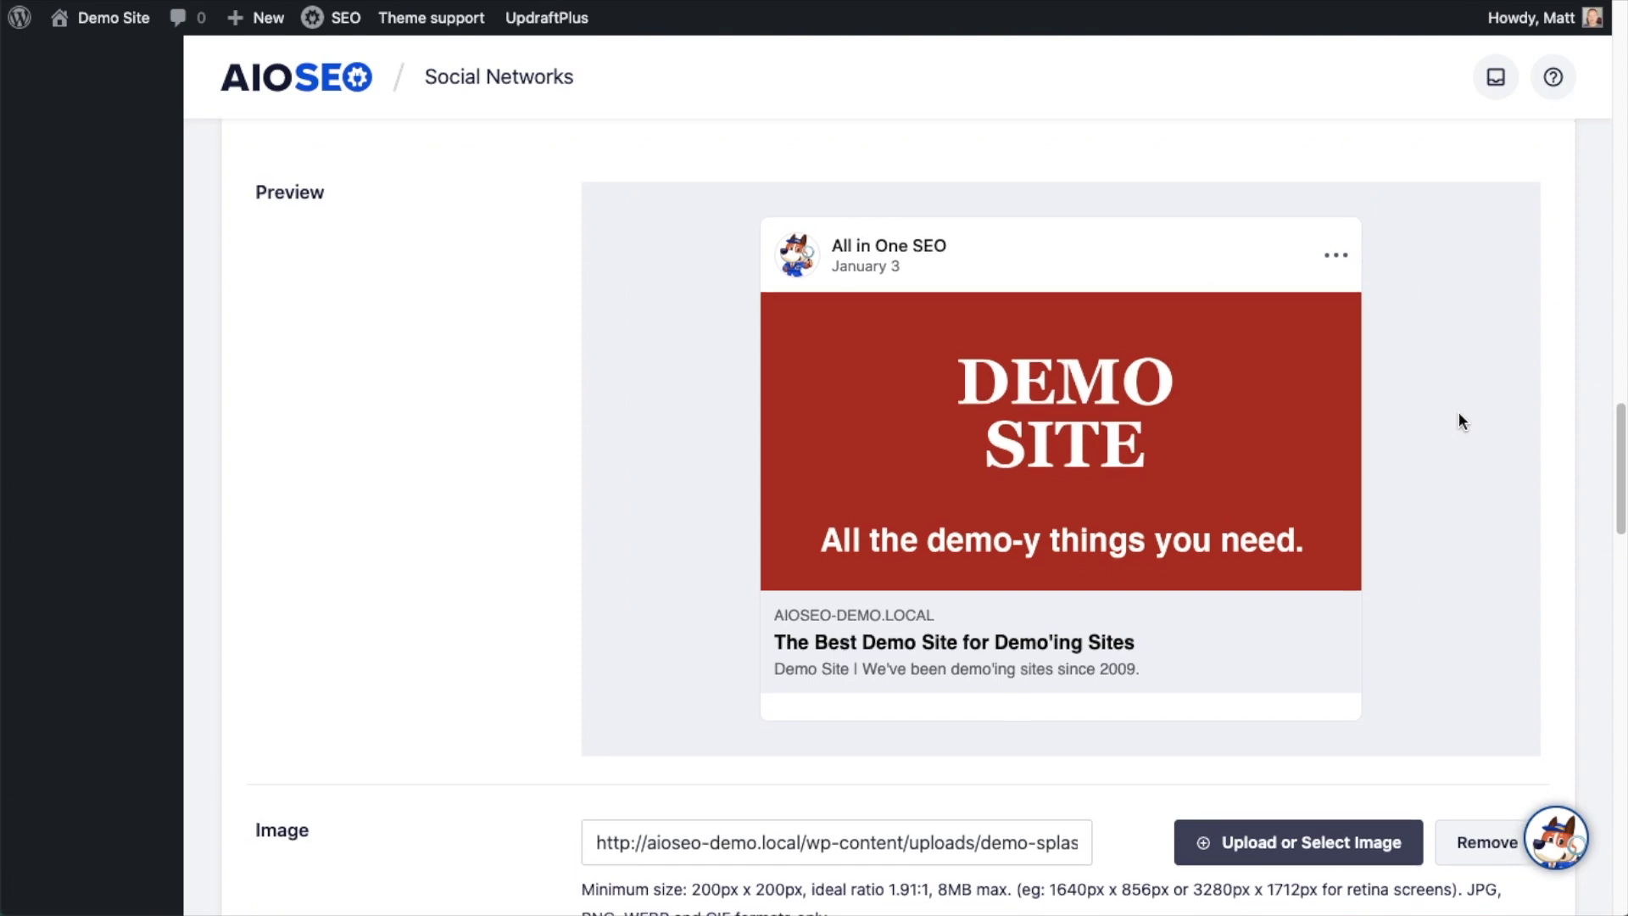
pyautogui.scroll(-5, 1458, 413)
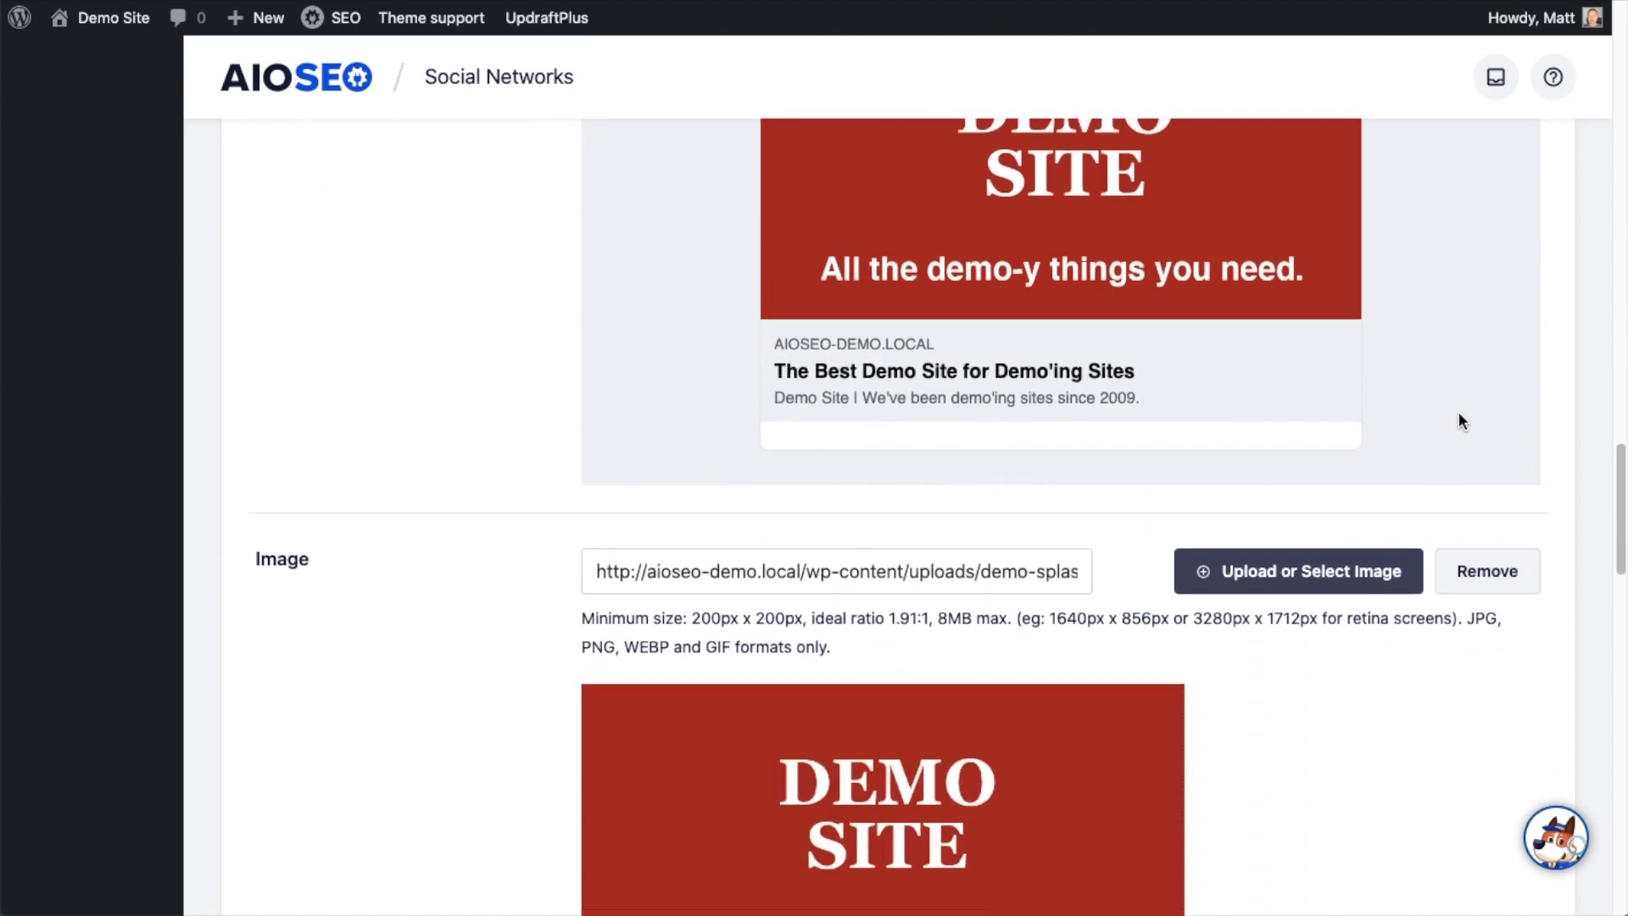
pyautogui.scroll(-5, 1459, 413)
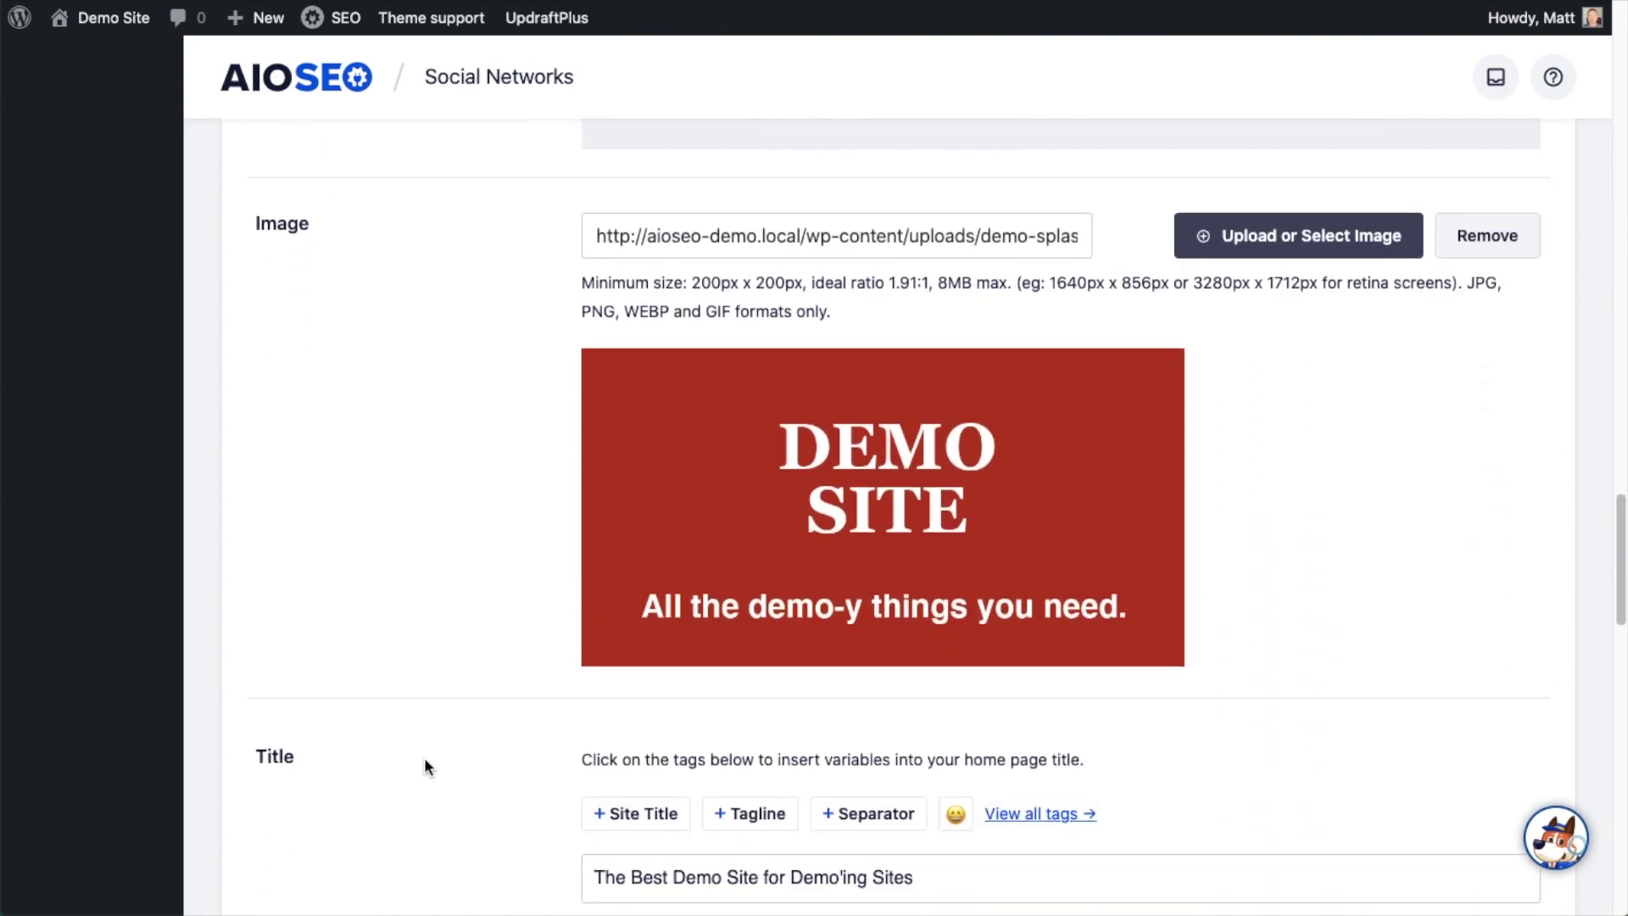
pyautogui.scroll(-6, 1503, 502)
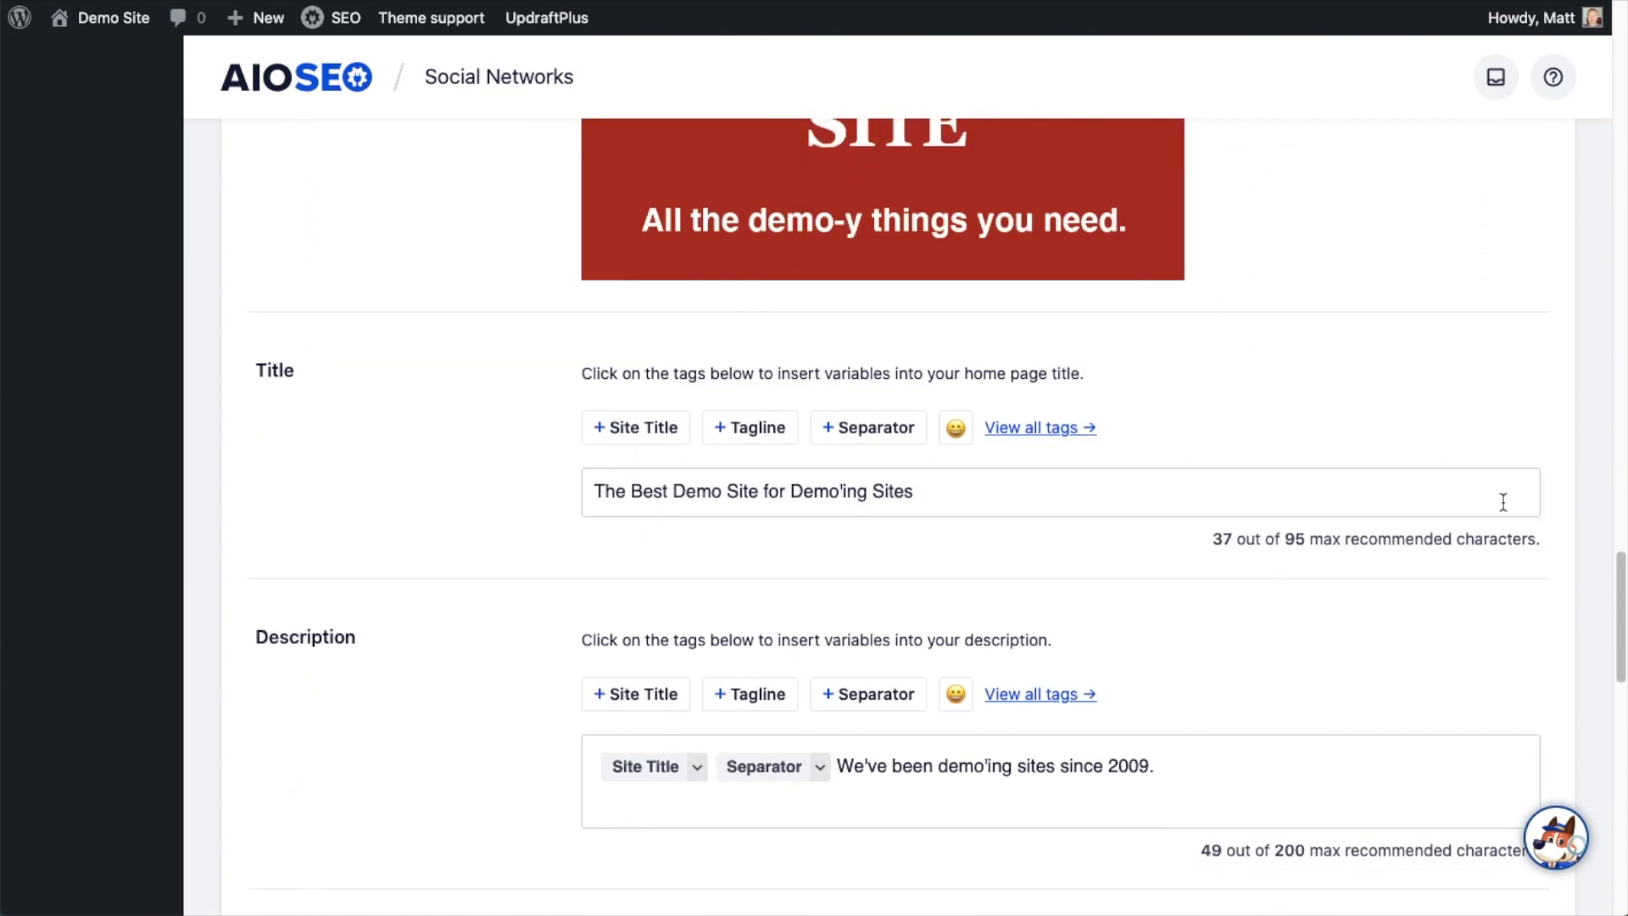
pyautogui.scroll(-1, 1502, 502)
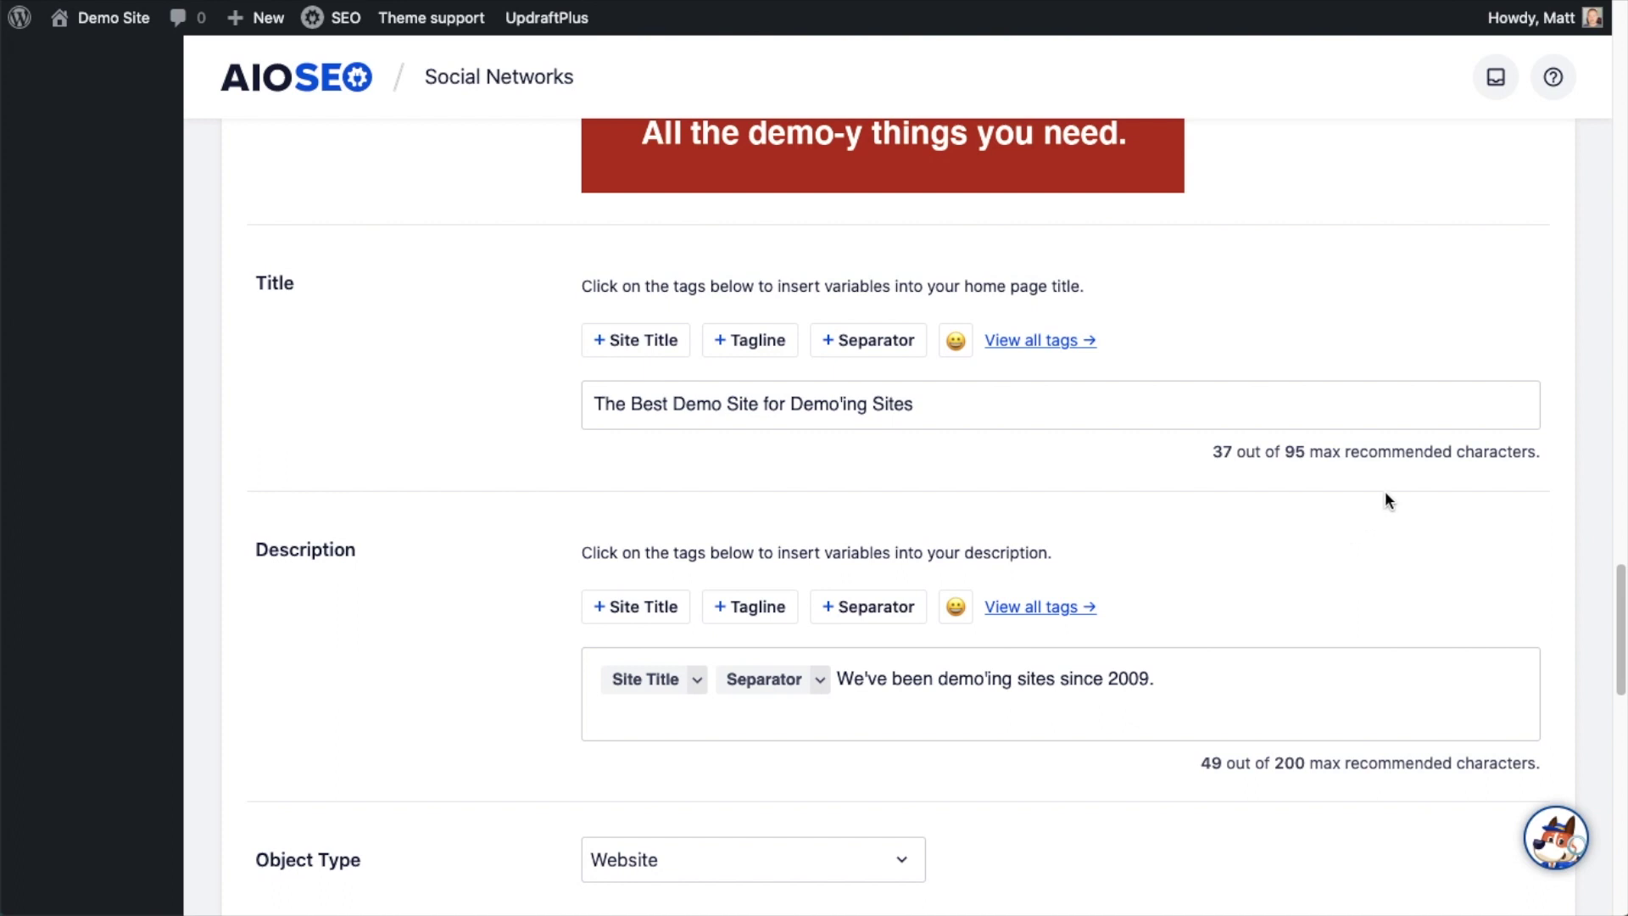
pyautogui.scroll(-4, 1386, 494)
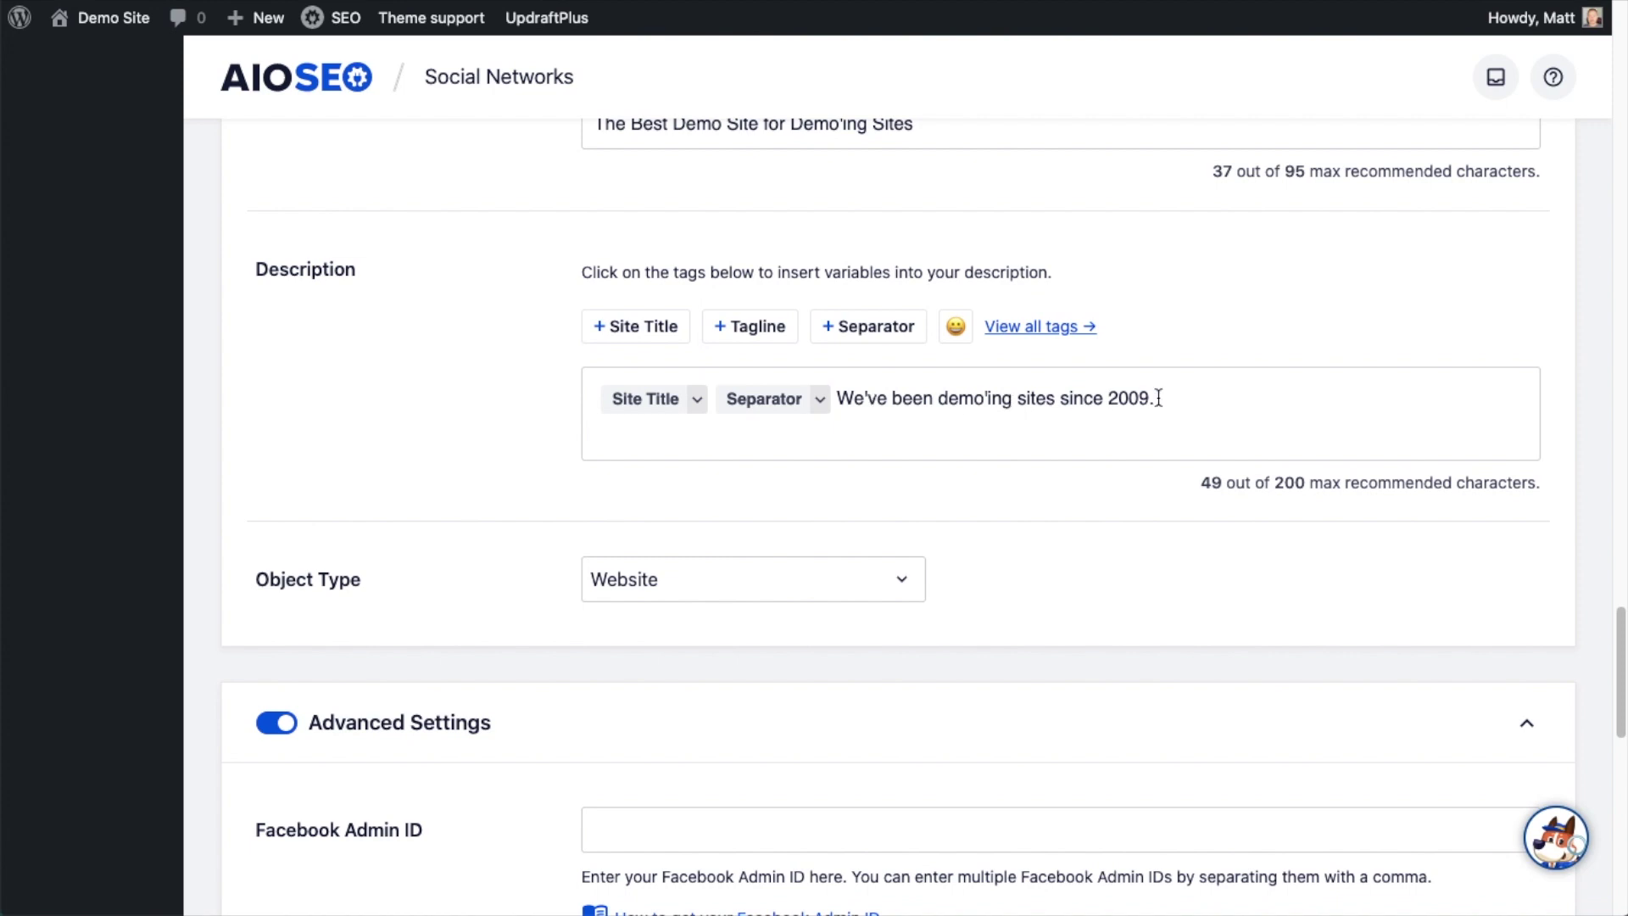
pyautogui.scroll(-4, 1424, 389)
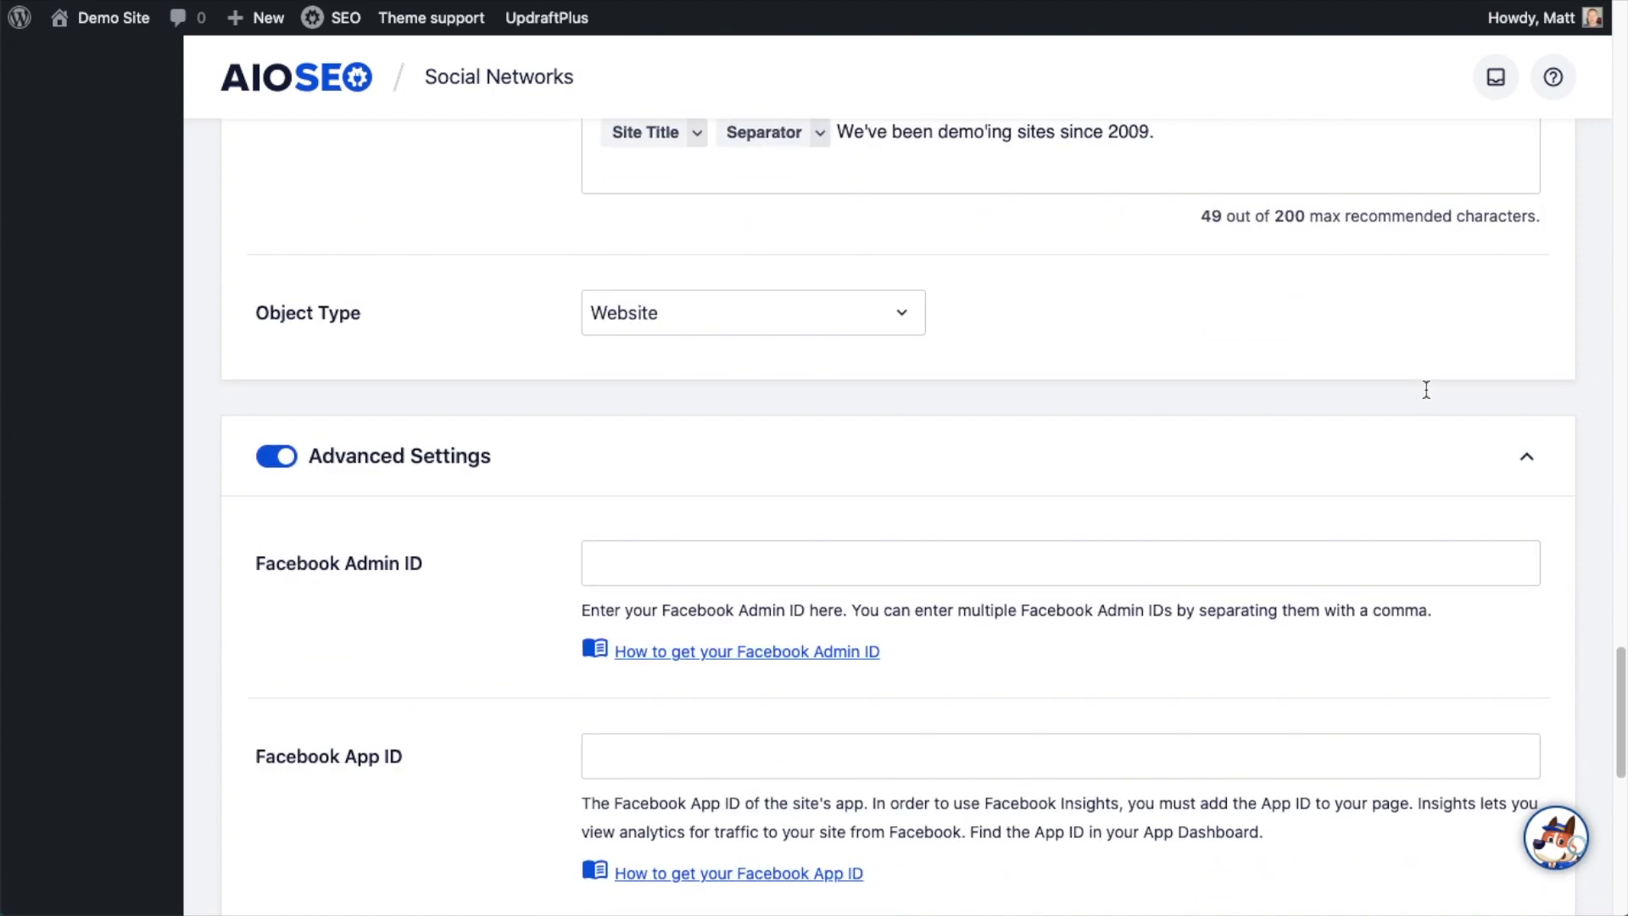
pyautogui.click(905, 320)
pyautogui.scroll(-5, 827, 524)
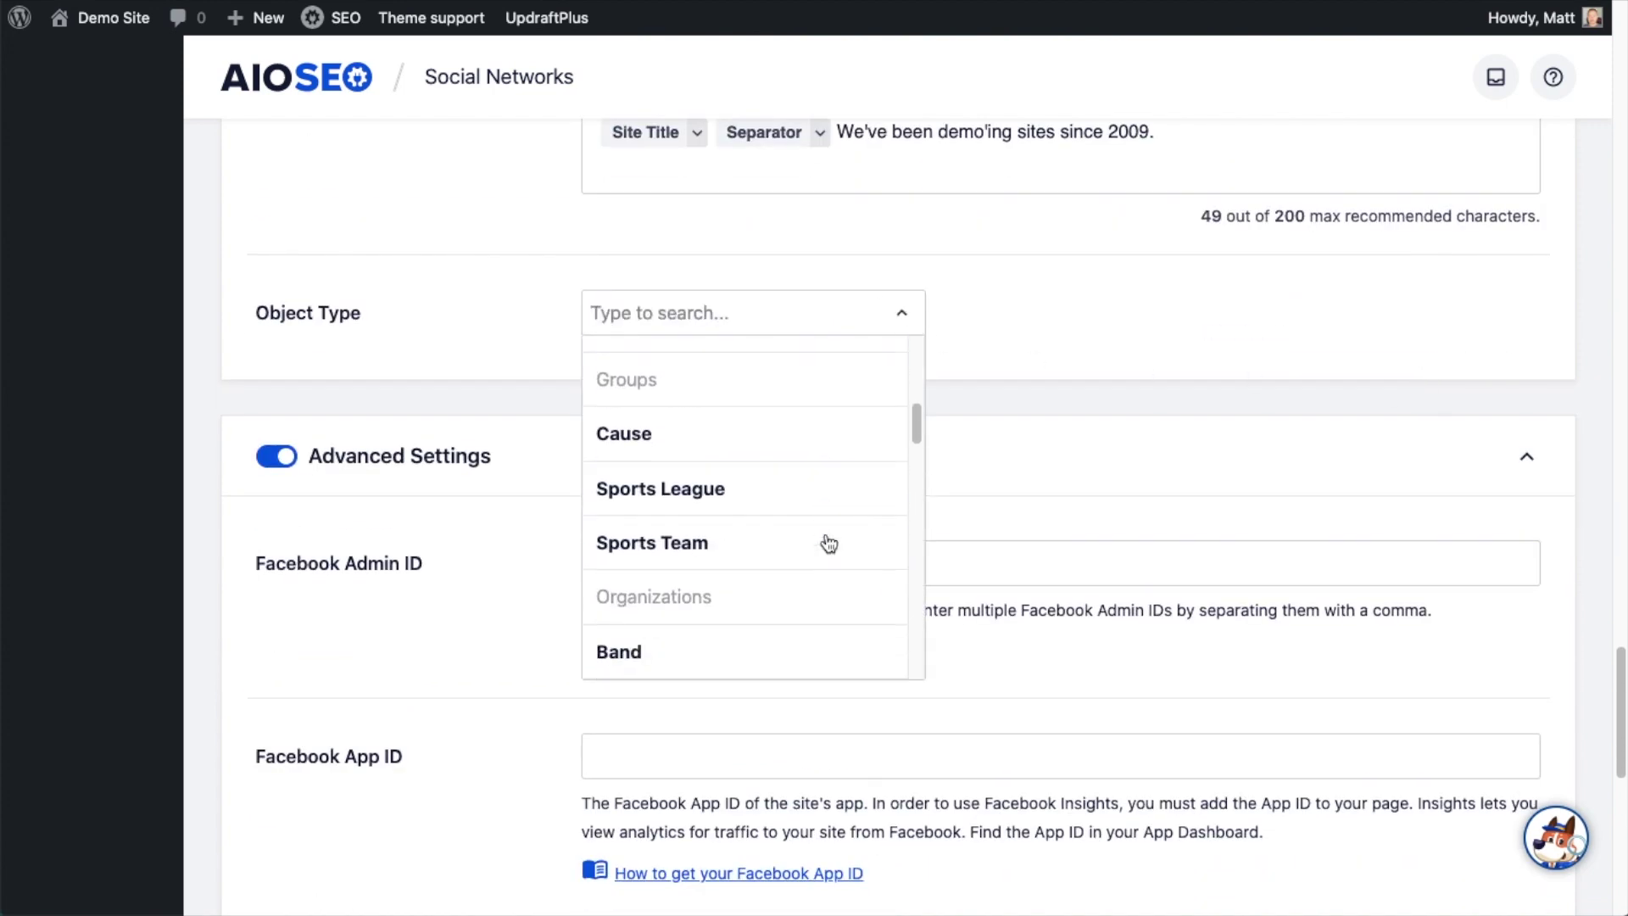
pyautogui.scroll(-10, 827, 543)
pyautogui.scroll(10, 828, 545)
pyautogui.scroll(-10, 839, 534)
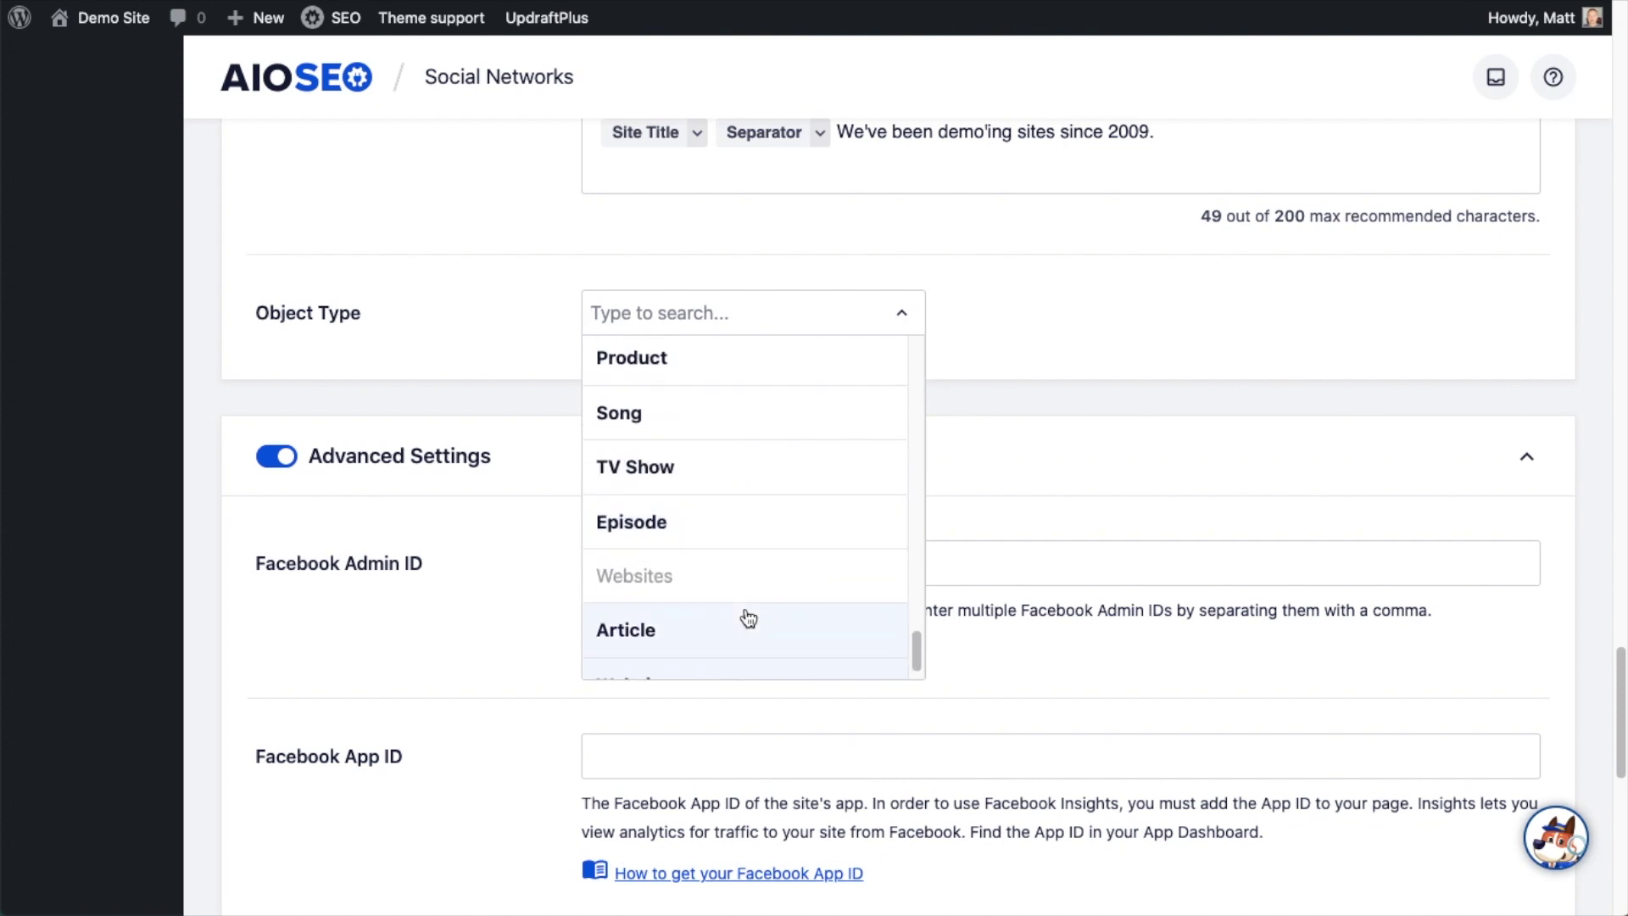
pyautogui.click(1048, 340)
pyautogui.scroll(-3, 1187, 364)
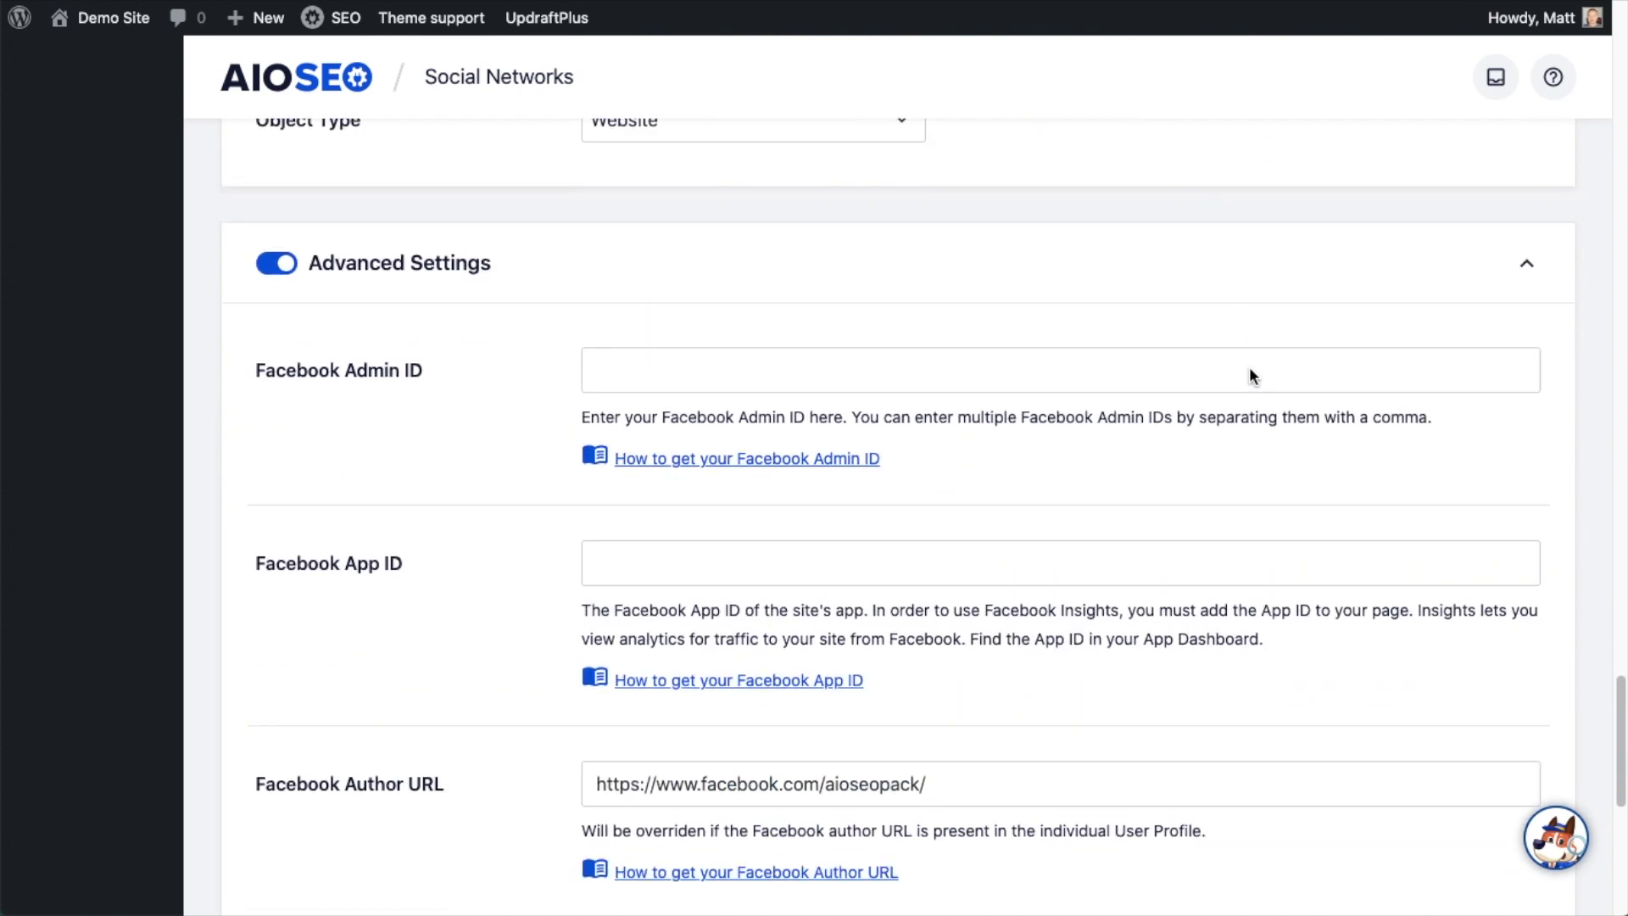
pyautogui.scroll(-1, 1251, 369)
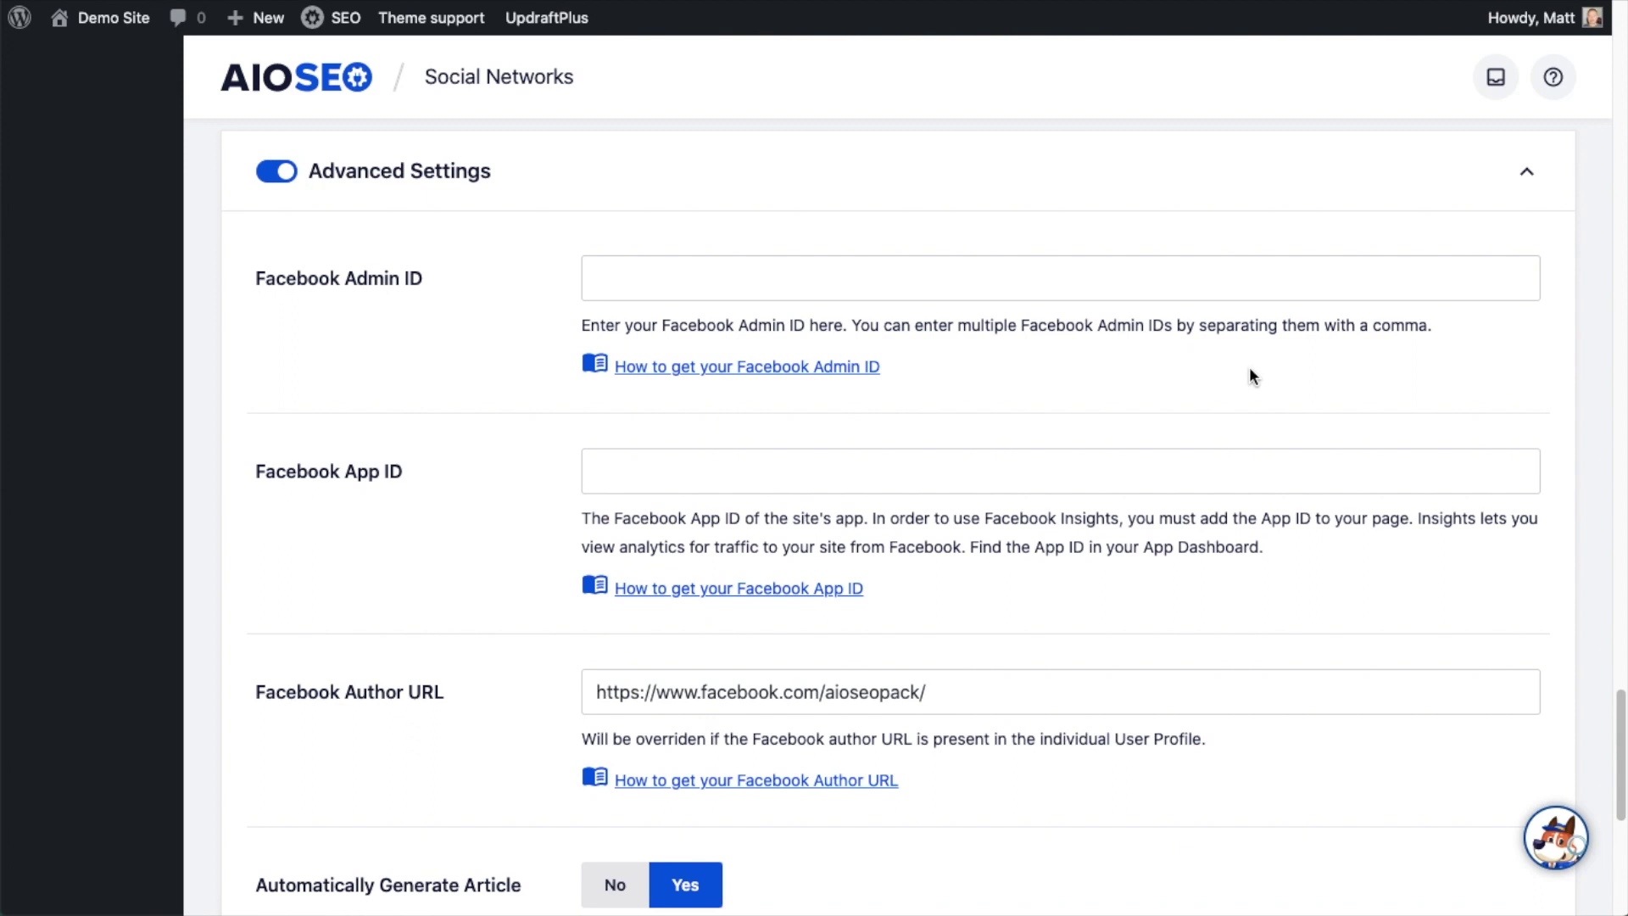
pyautogui.click(276, 170)
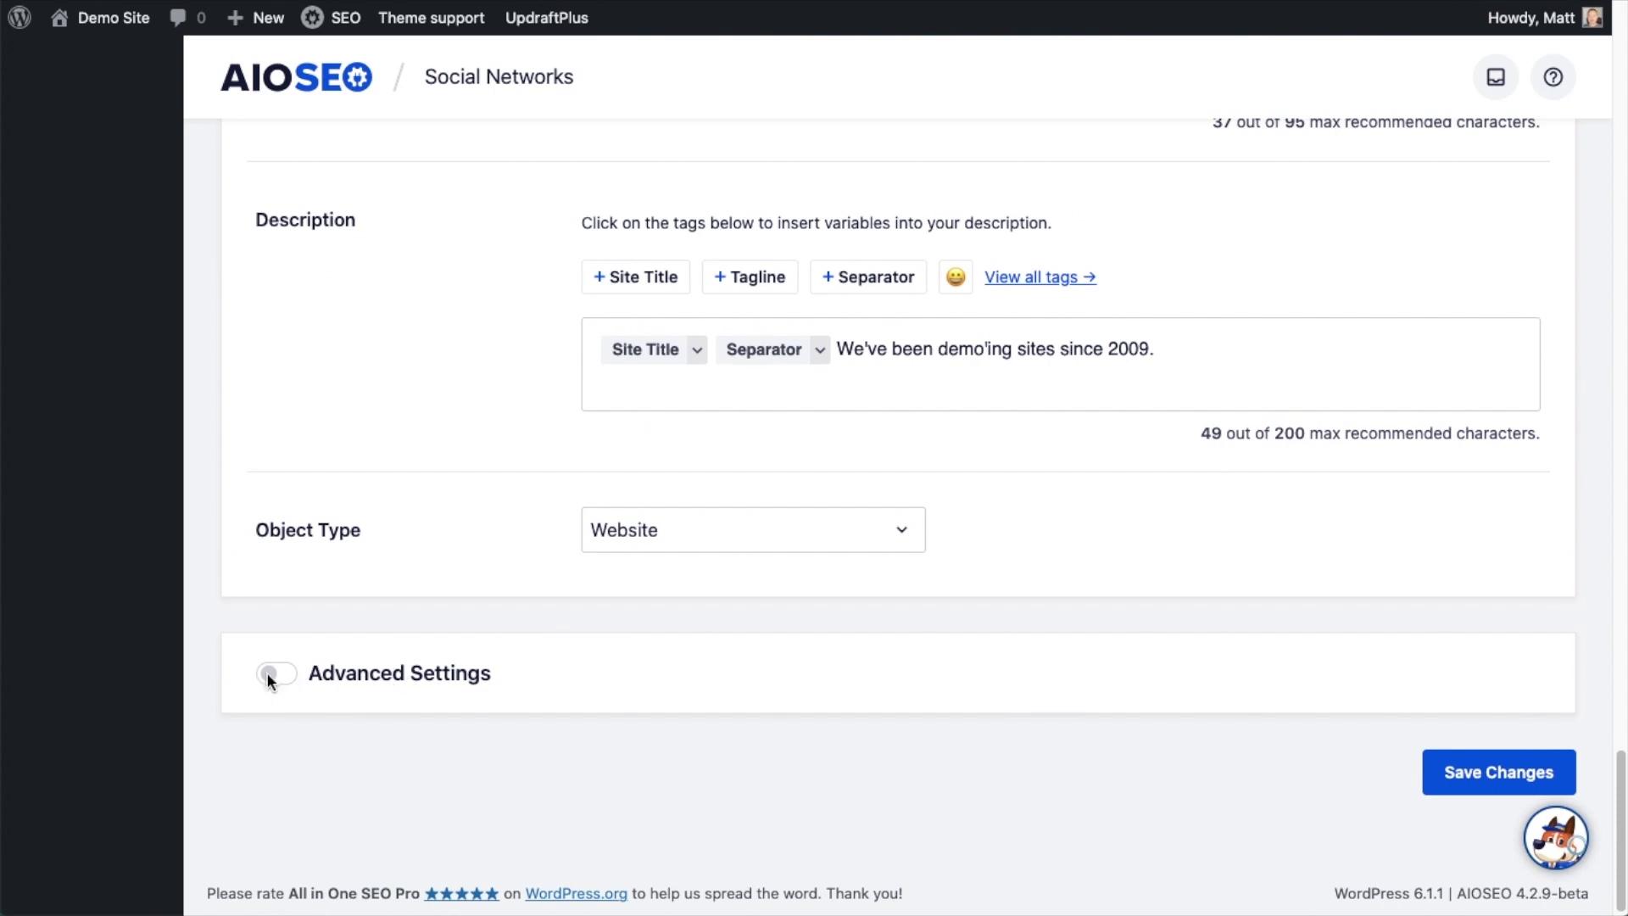
pyautogui.click(268, 674)
pyautogui.scroll(-5, 986, 435)
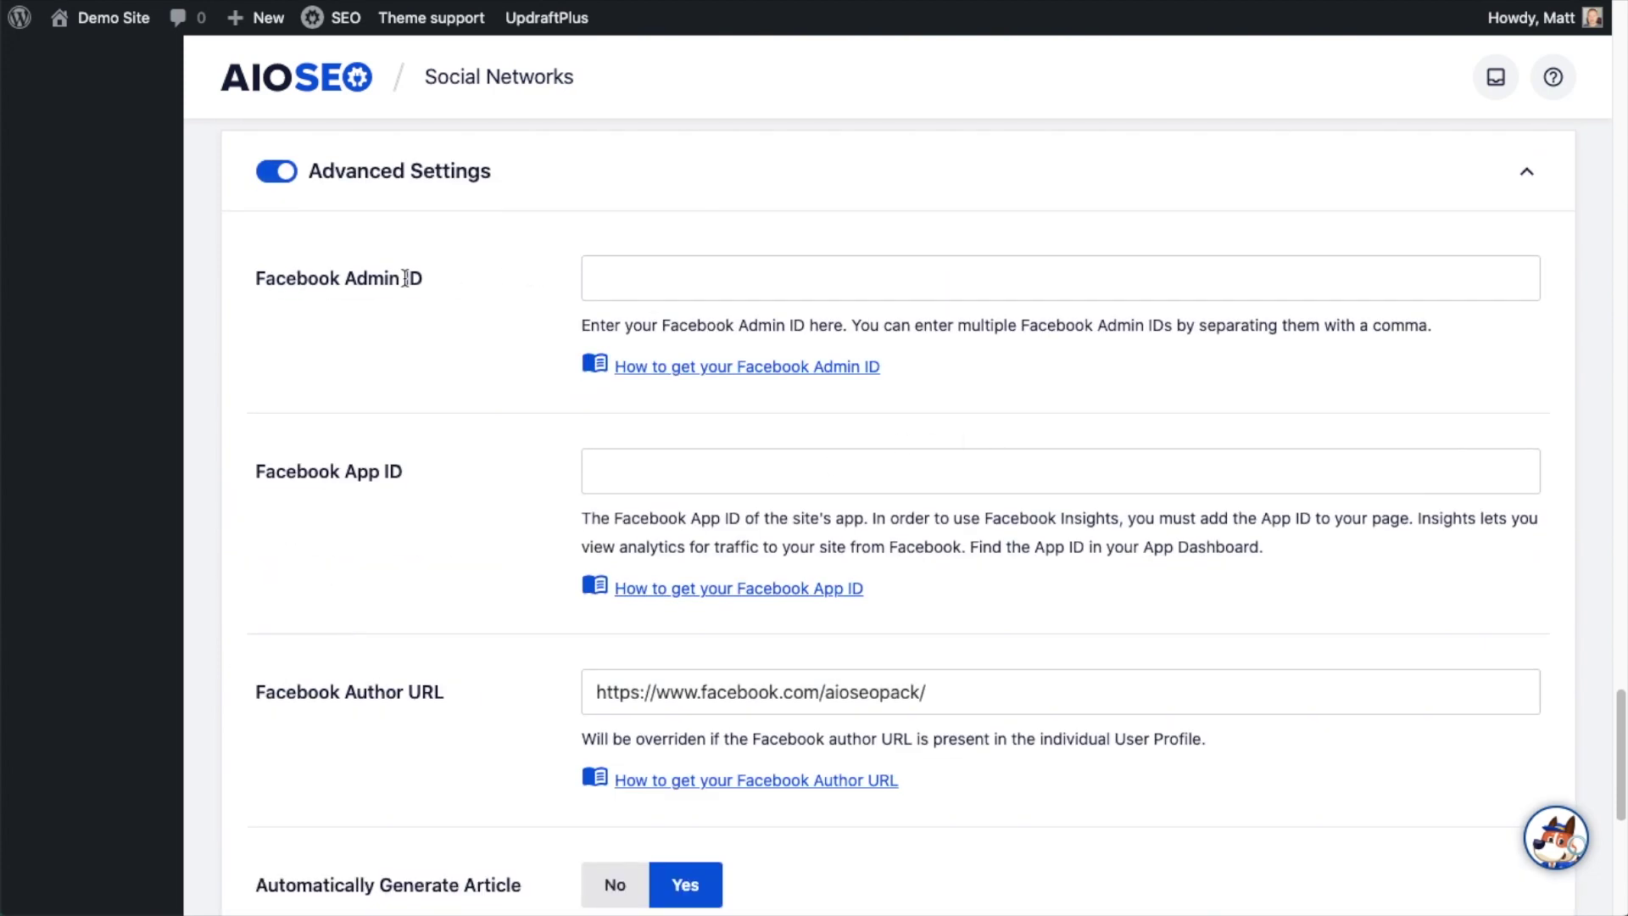
pyautogui.scroll(-1, 847, 454)
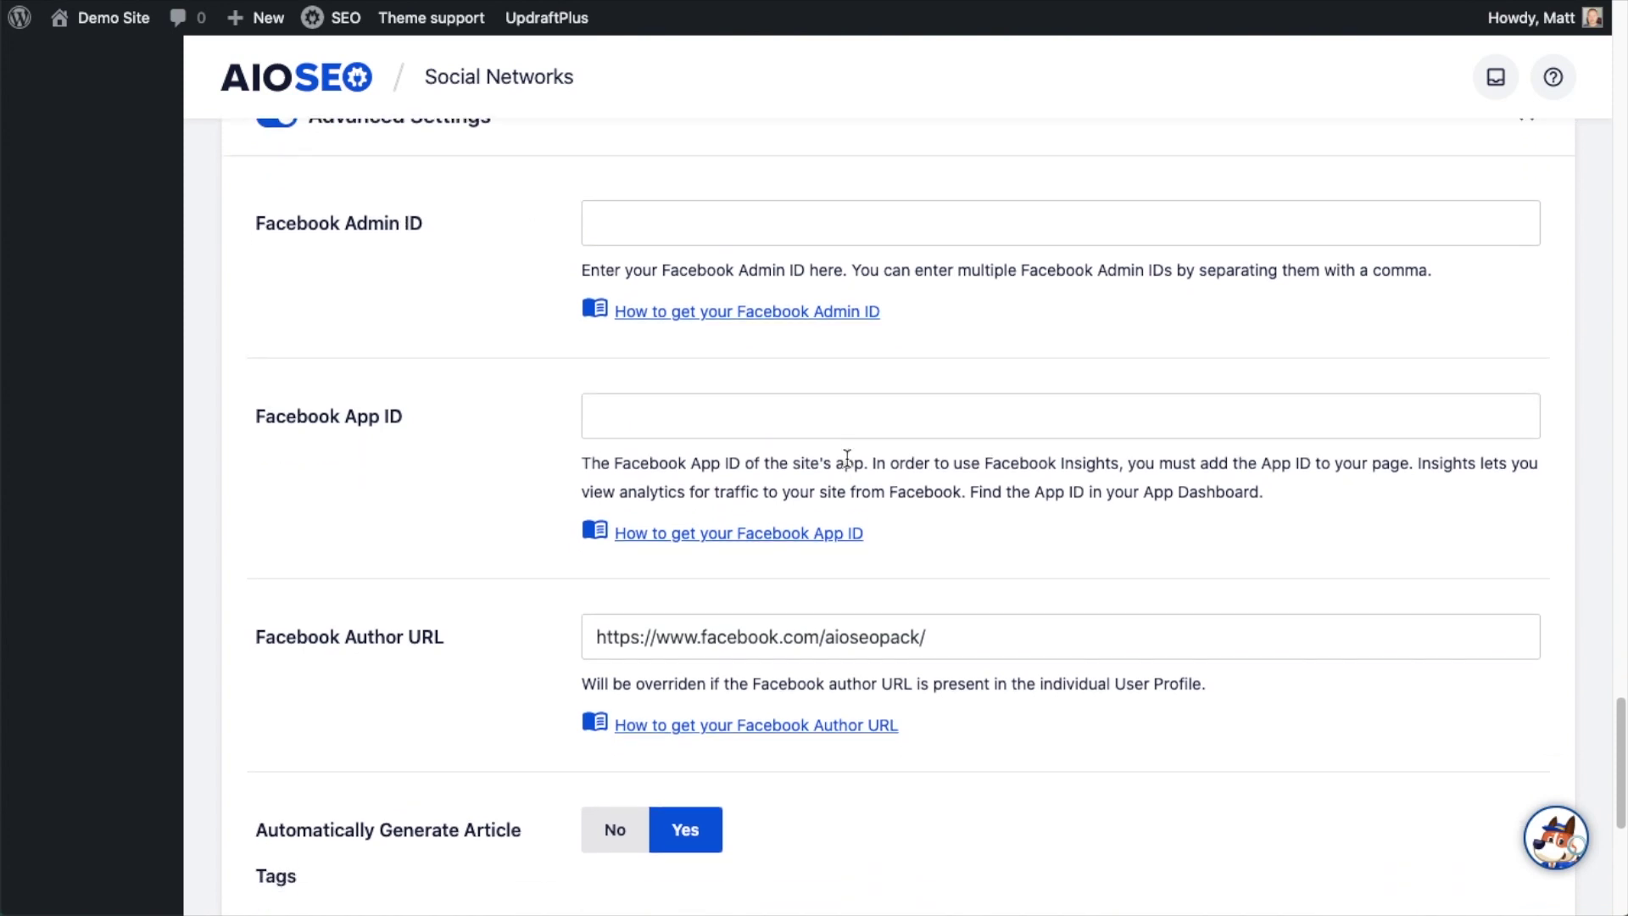
pyautogui.scroll(-3, 847, 458)
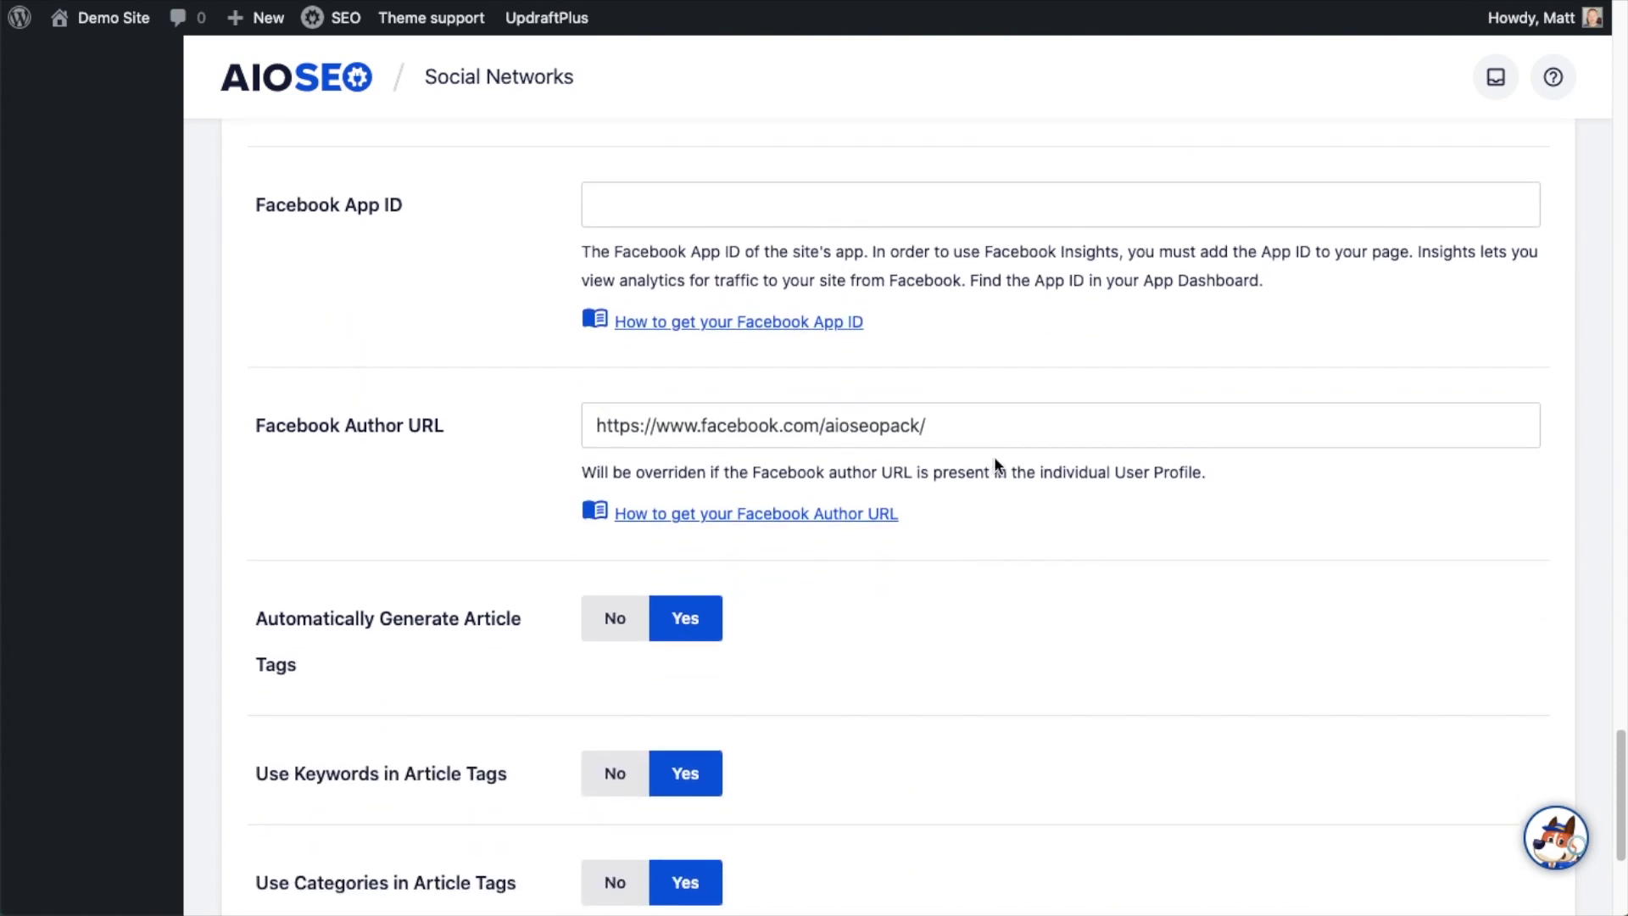
pyautogui.scroll(-5, 1001, 437)
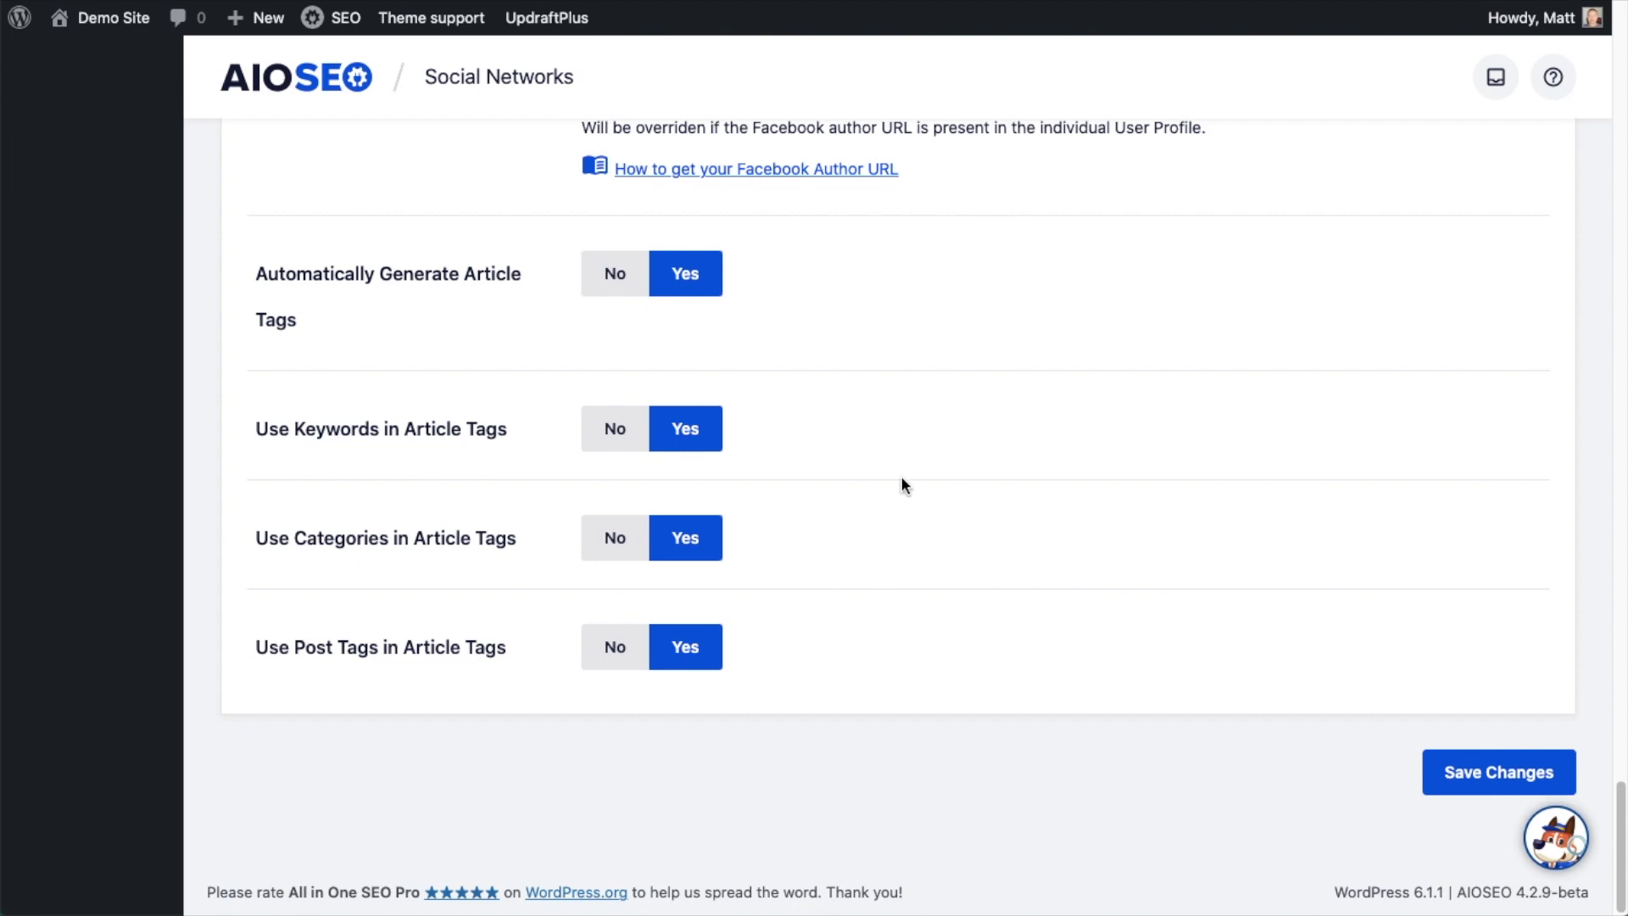
# Leave Keywords, Categories and Post Tags article tag options on Yes and save the Facebook settings
pyautogui.click(627, 432)
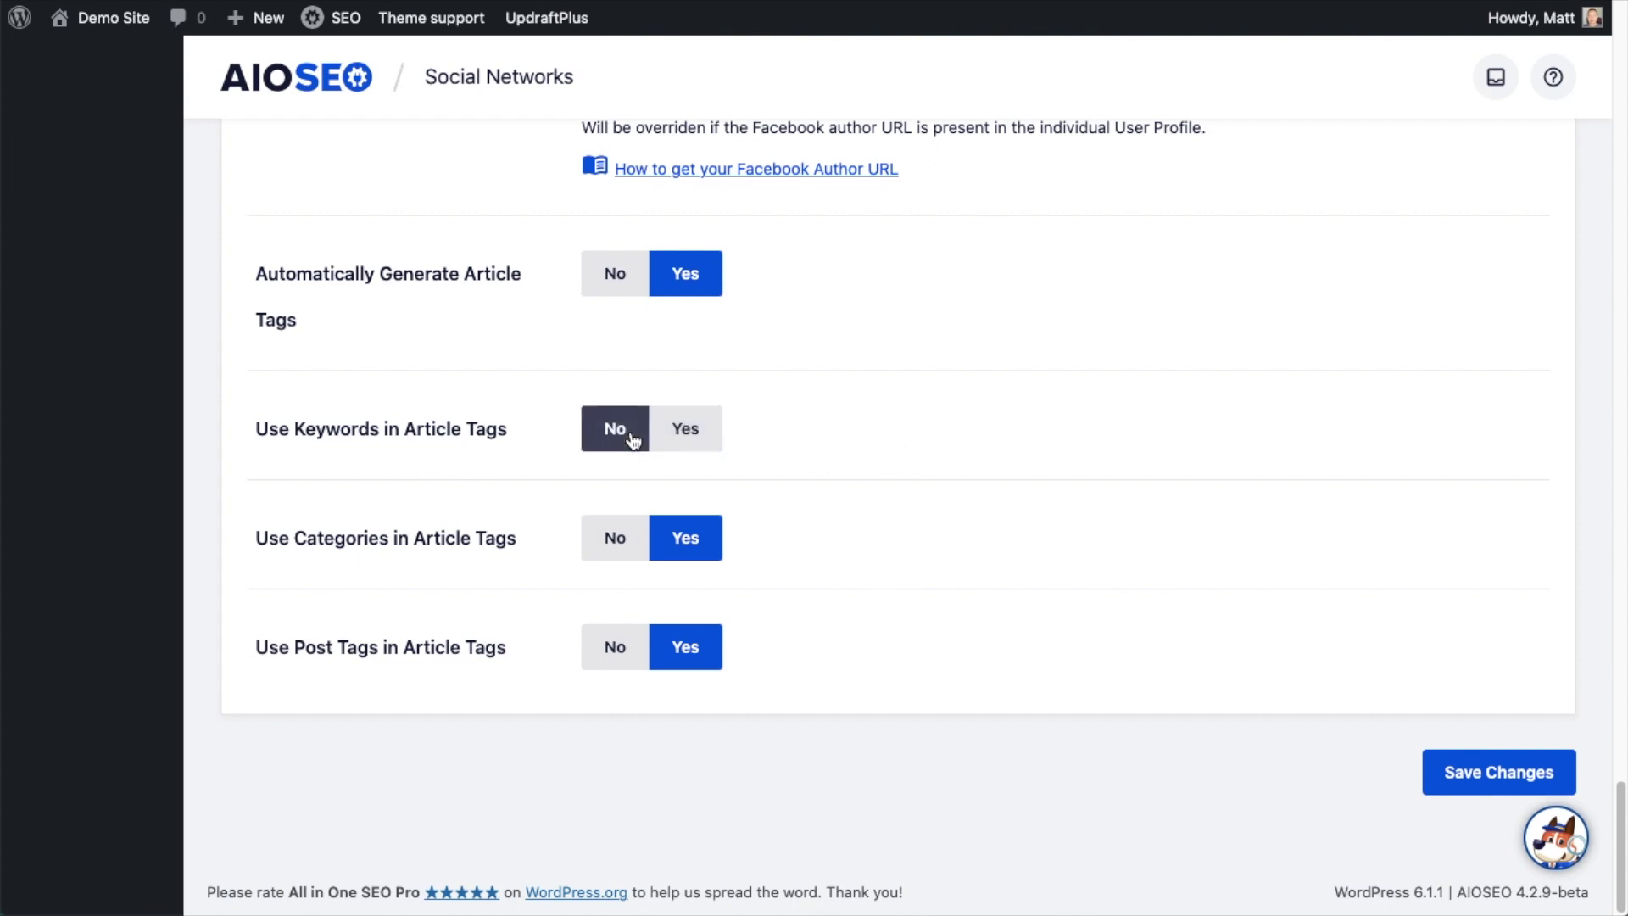
pyautogui.click(692, 437)
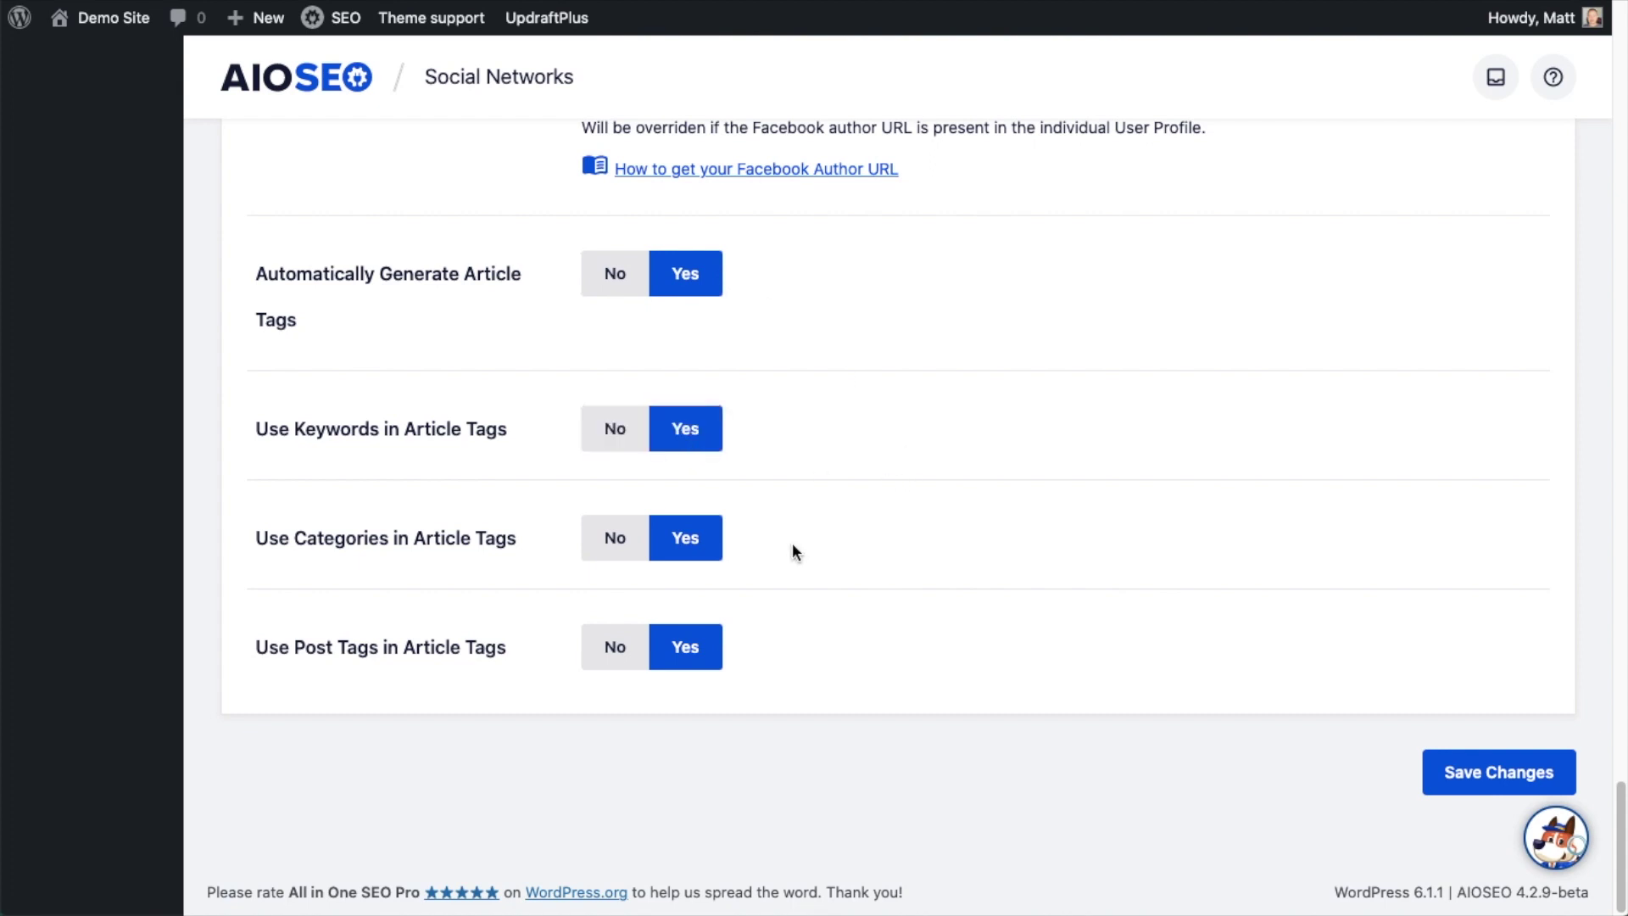
pyautogui.click(613, 551)
pyautogui.click(715, 539)
pyautogui.click(632, 657)
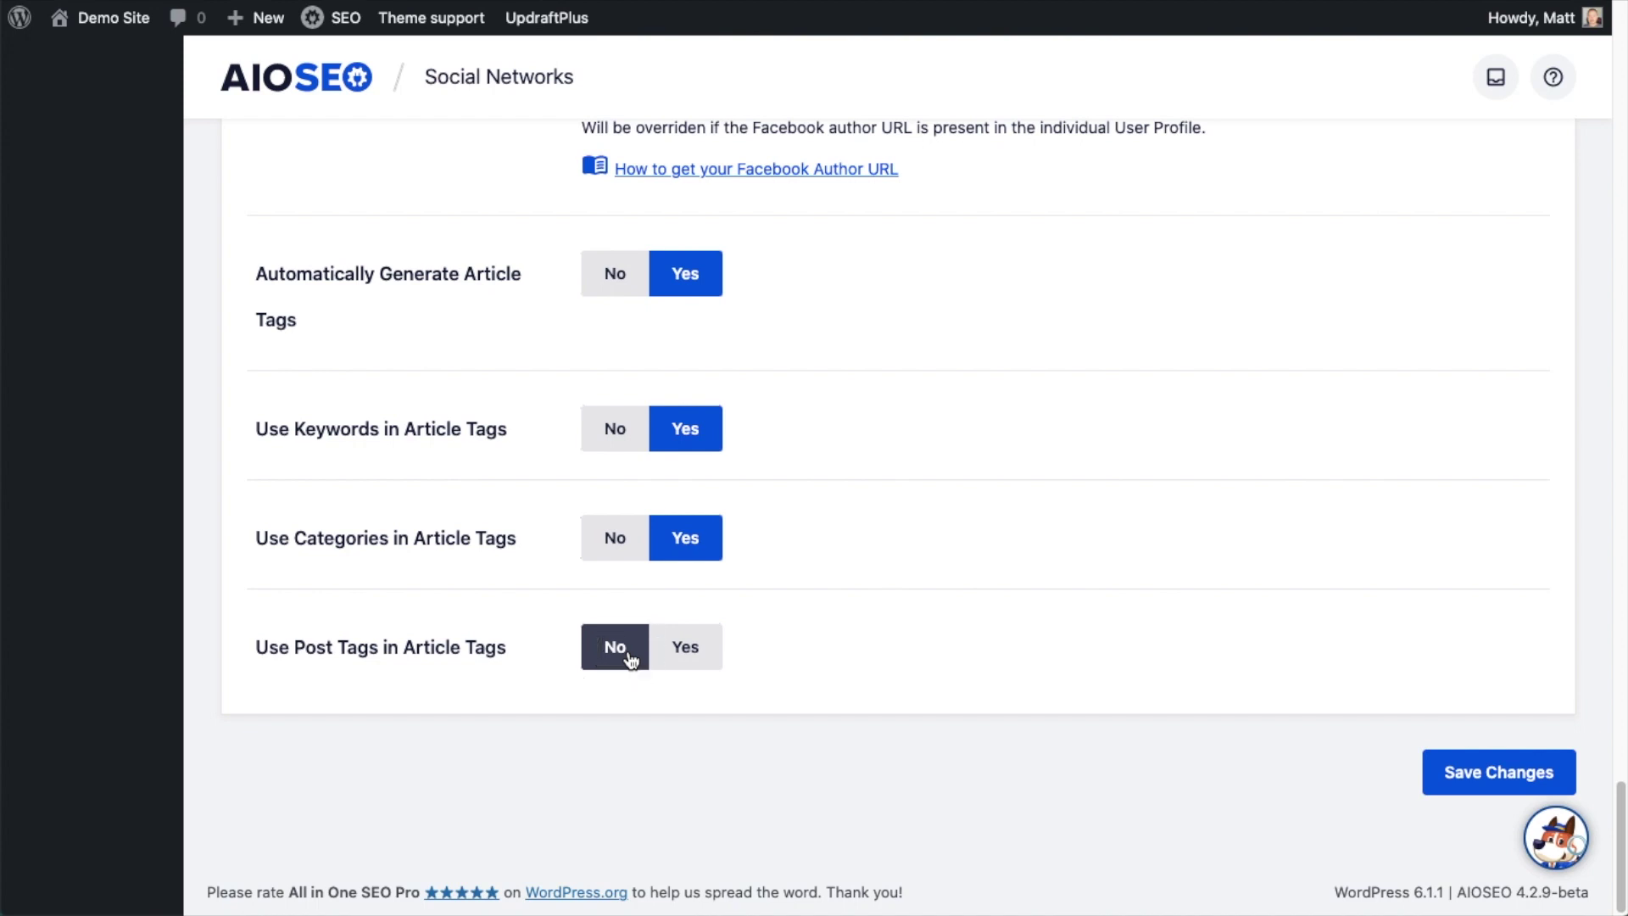
pyautogui.click(709, 658)
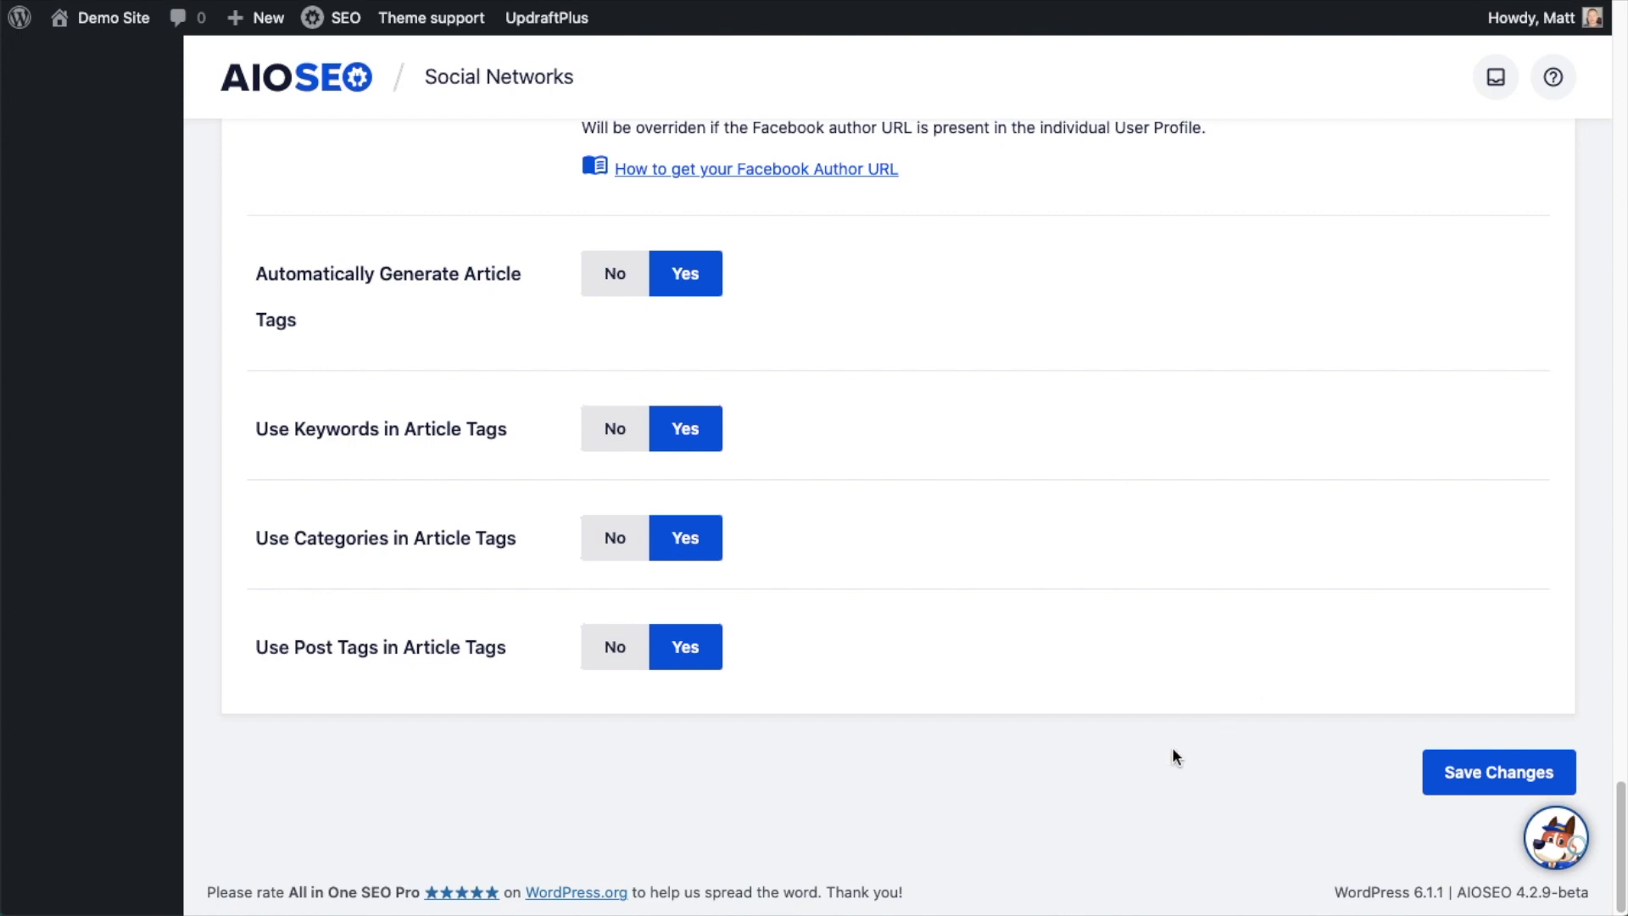
pyautogui.click(1512, 773)
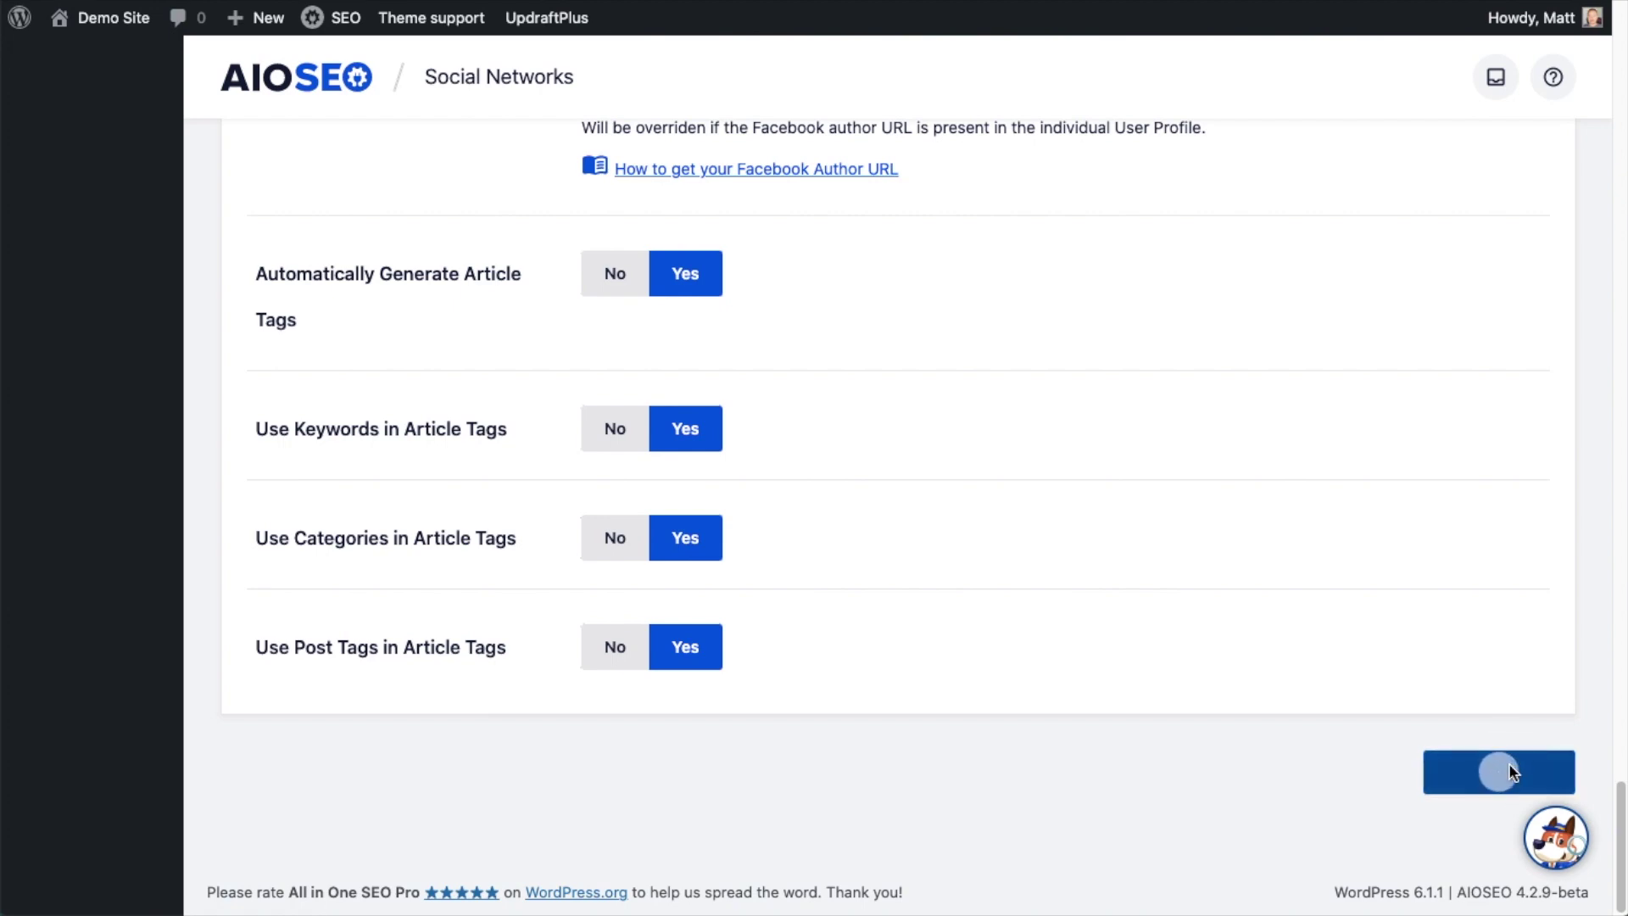
# Scroll back to the top of the saved settings page
pyautogui.scroll(20, 1439, 784)
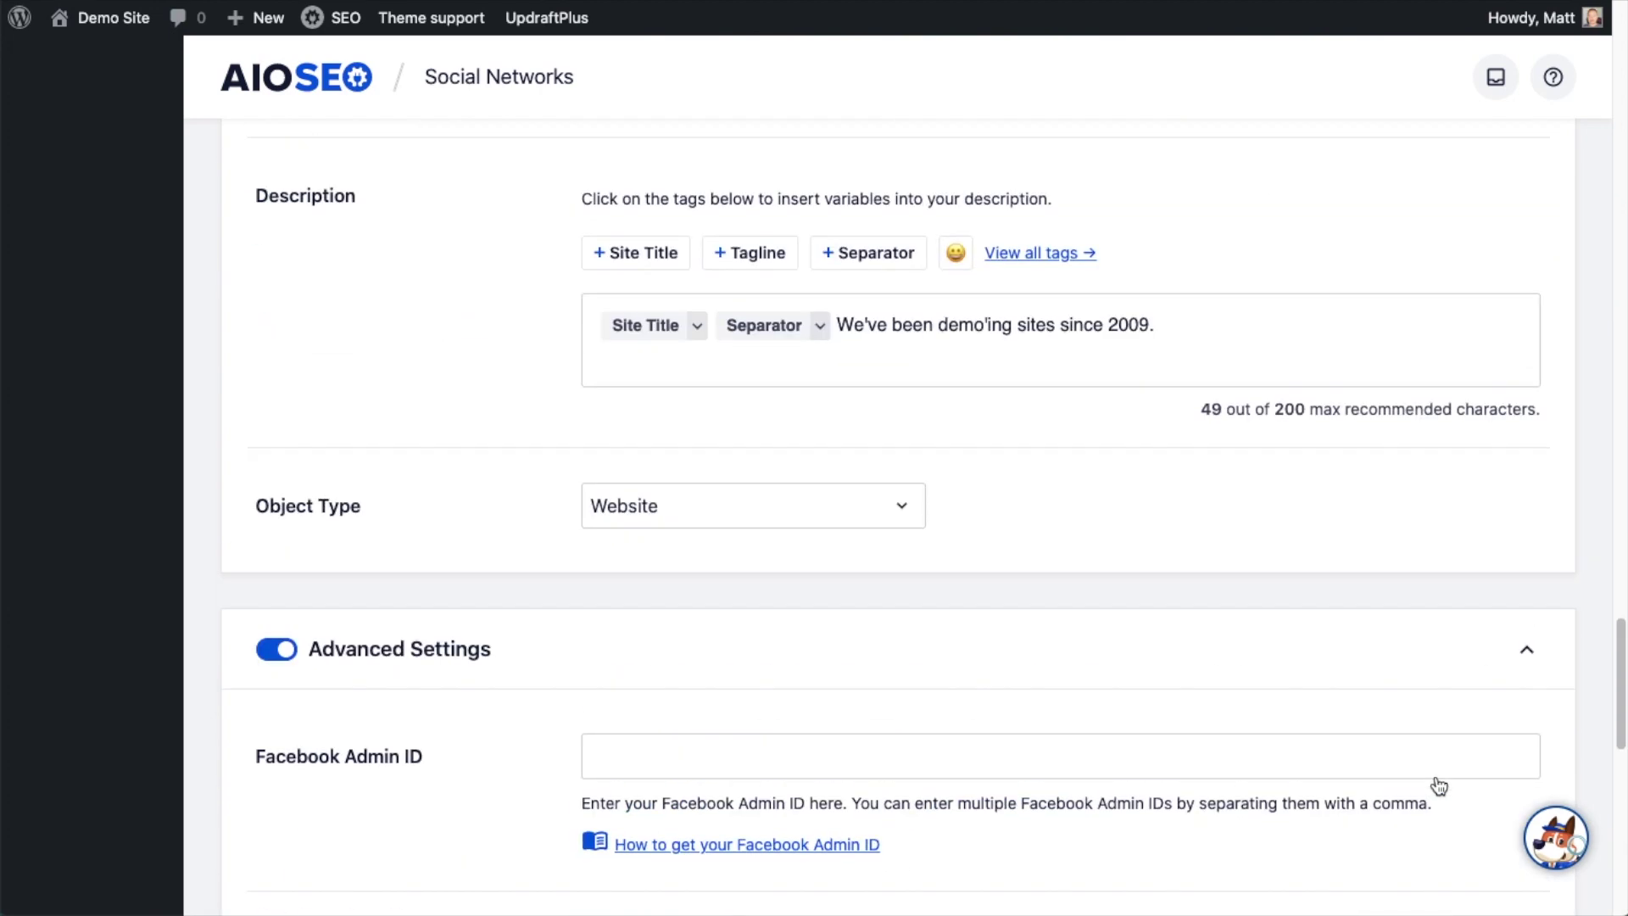
pyautogui.scroll(10, 1439, 787)
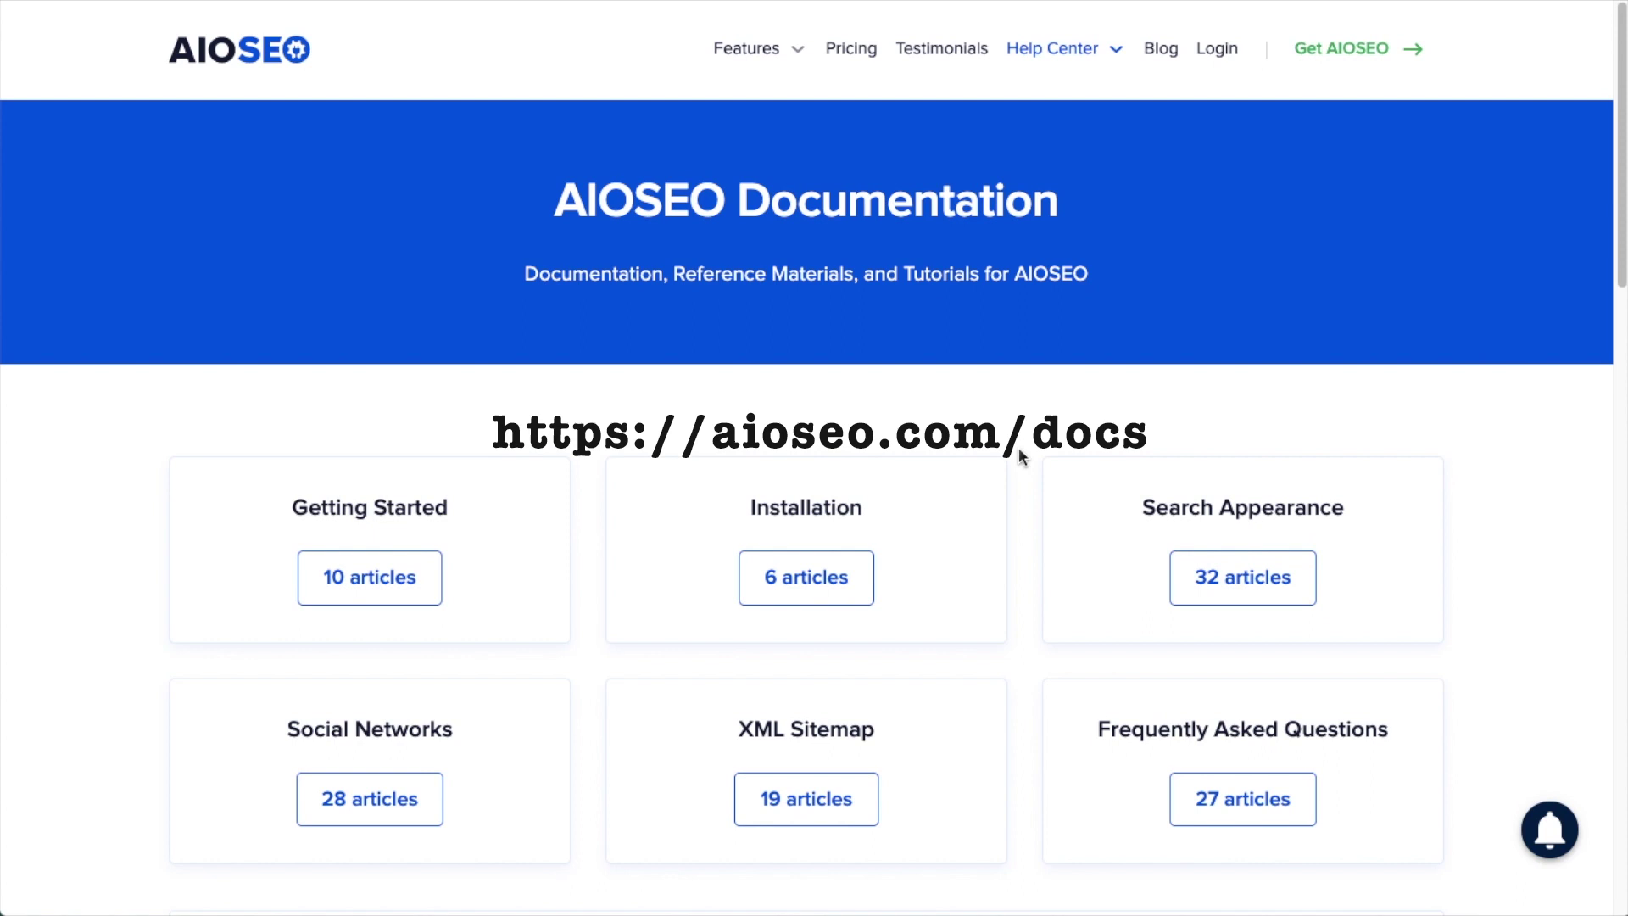
pyautogui.scroll(-3, 1022, 456)
pyautogui.scroll(-6, 1022, 456)
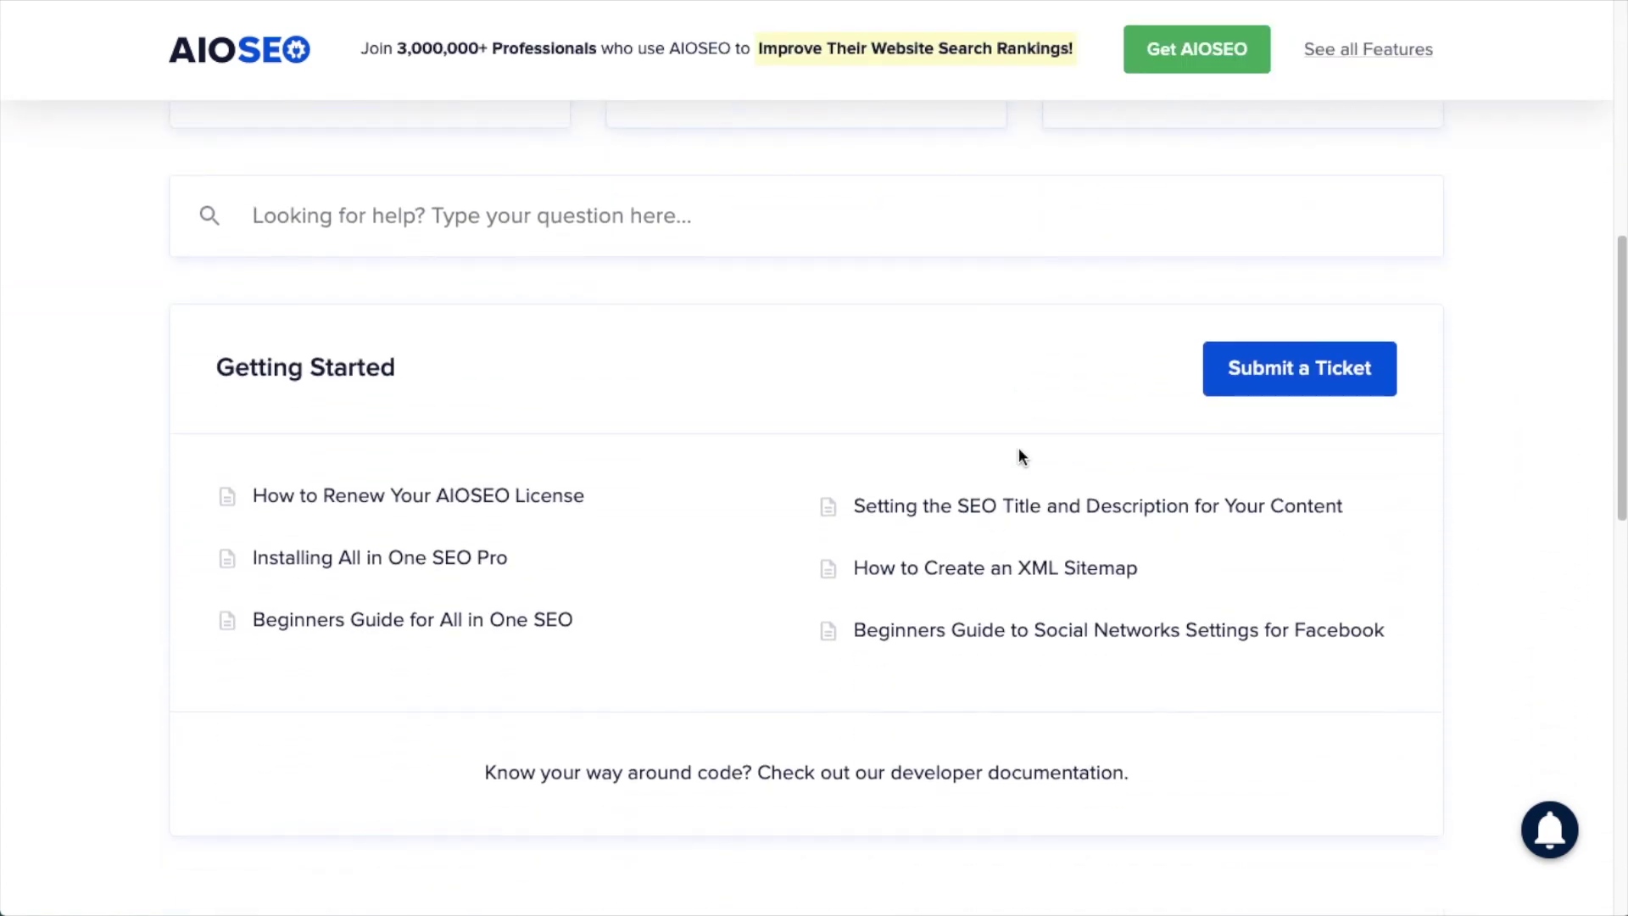